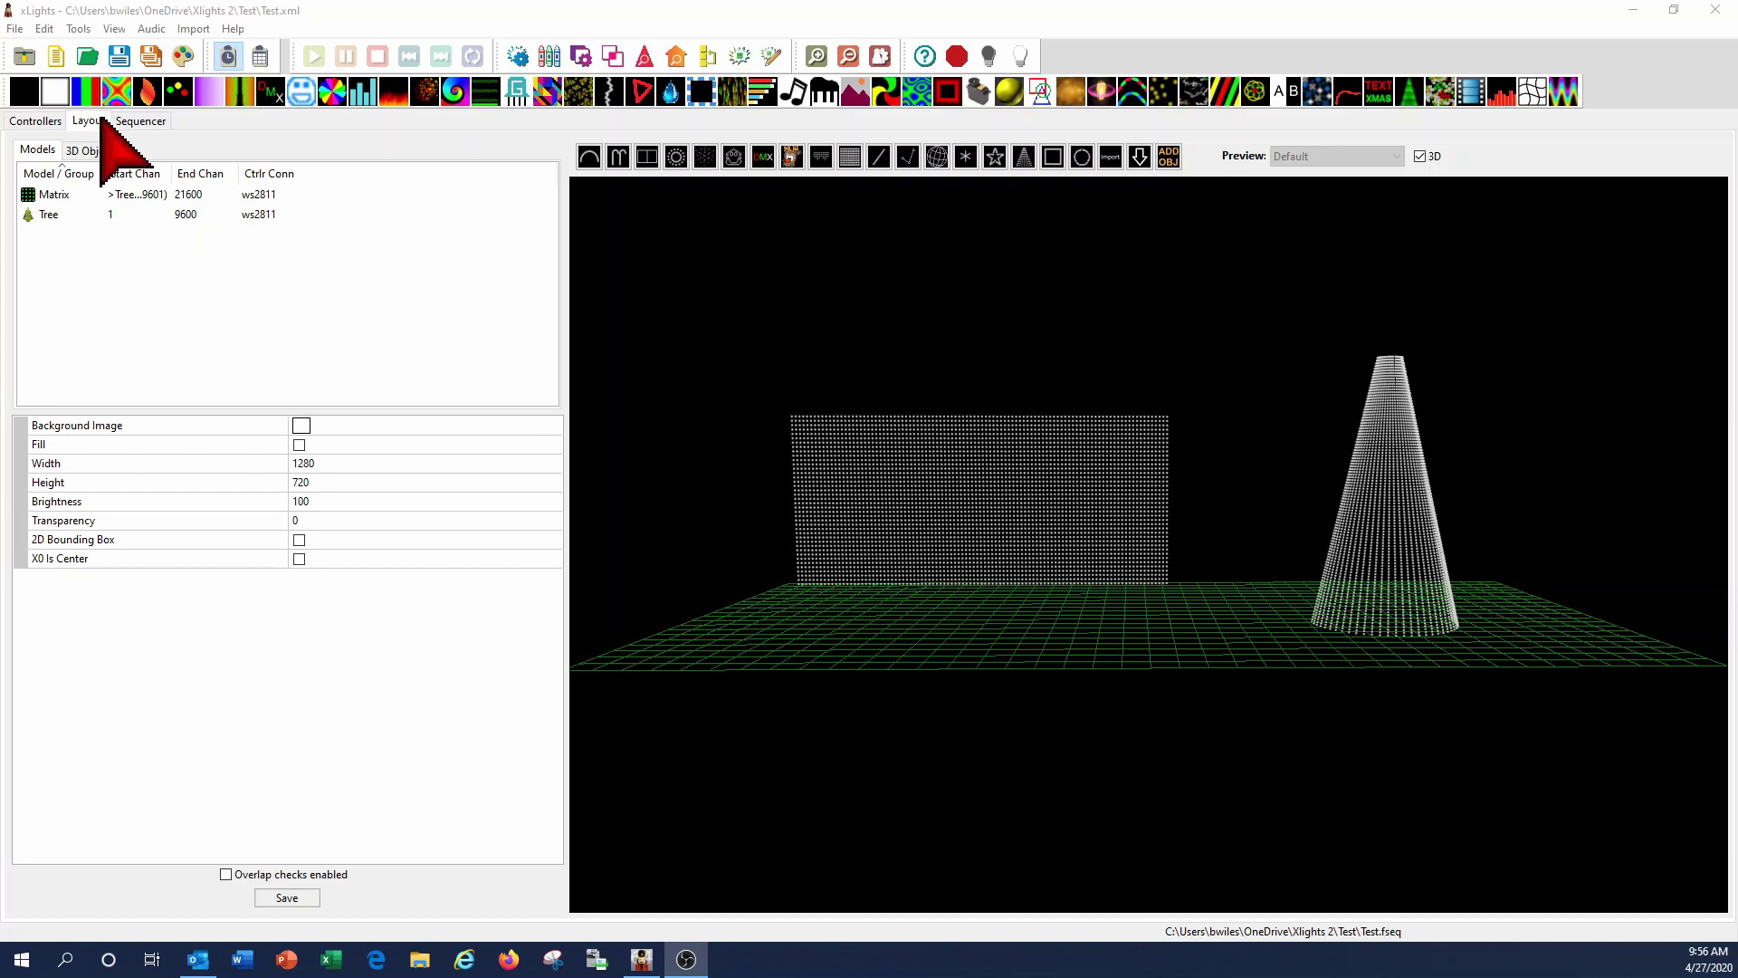
# - Switch to the Sequencer view and bring up the Color palette panel, widened
pyautogui.click(139, 120)
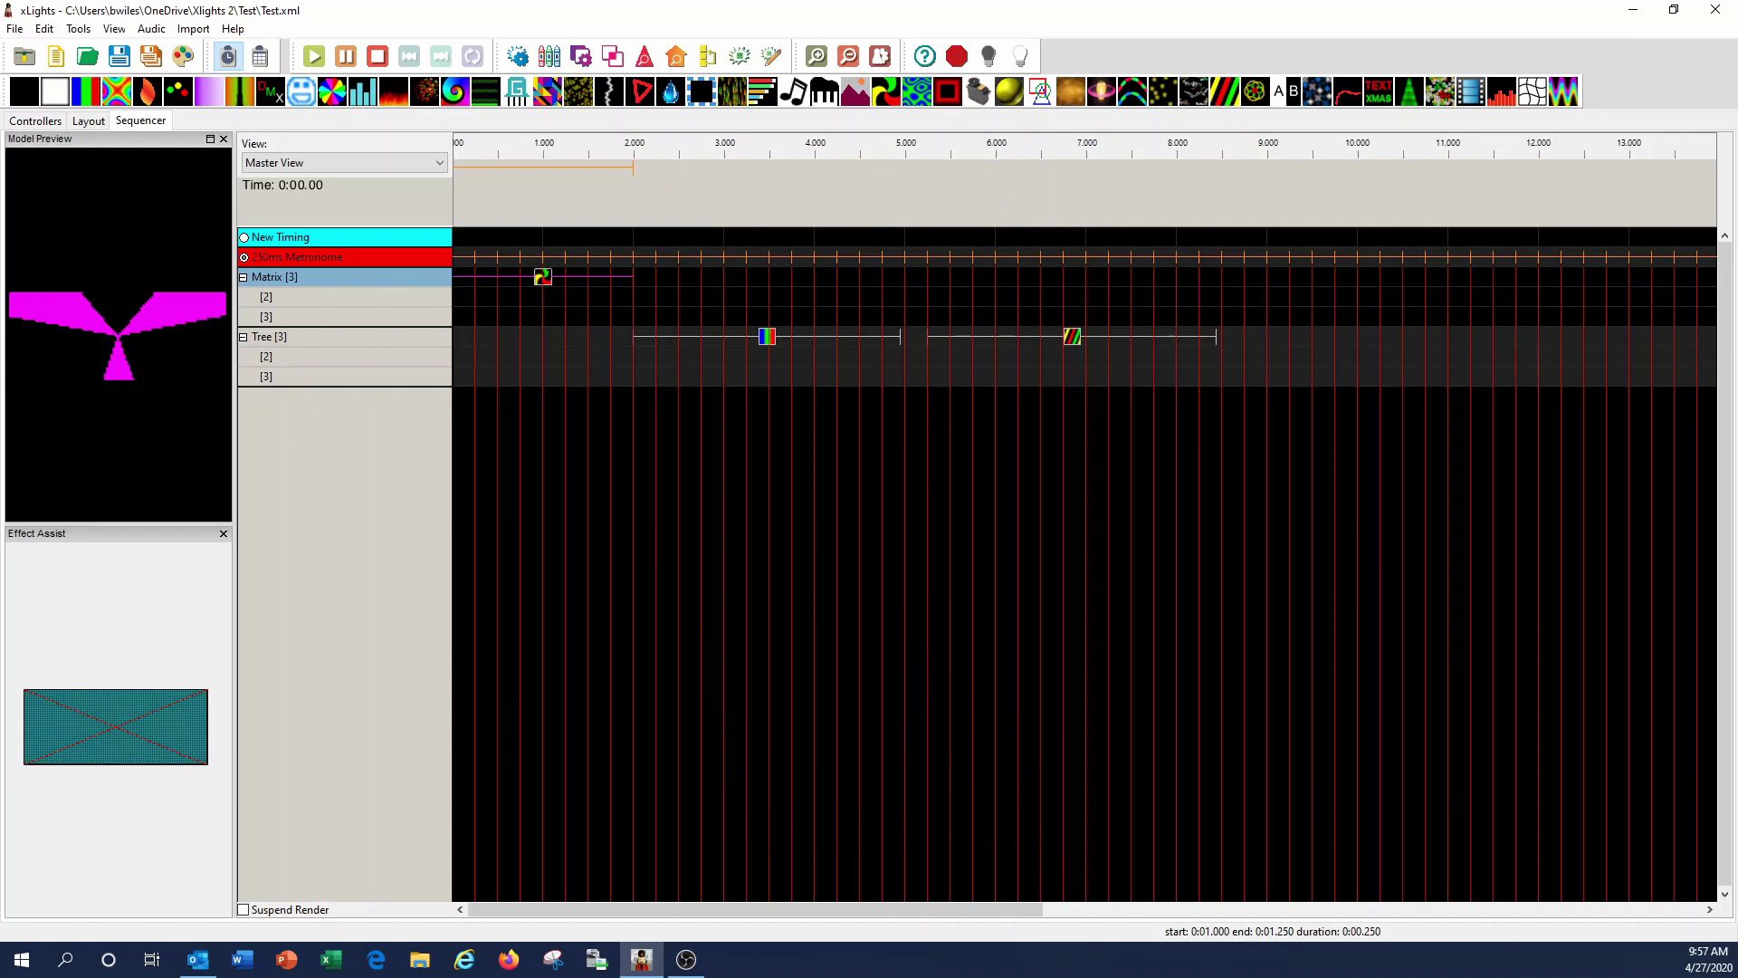
pyautogui.moveTo(1258, 918); pyautogui.dragTo(1046, 427)
pyautogui.moveTo(1171, 570); pyautogui.dragTo(1377, 559)
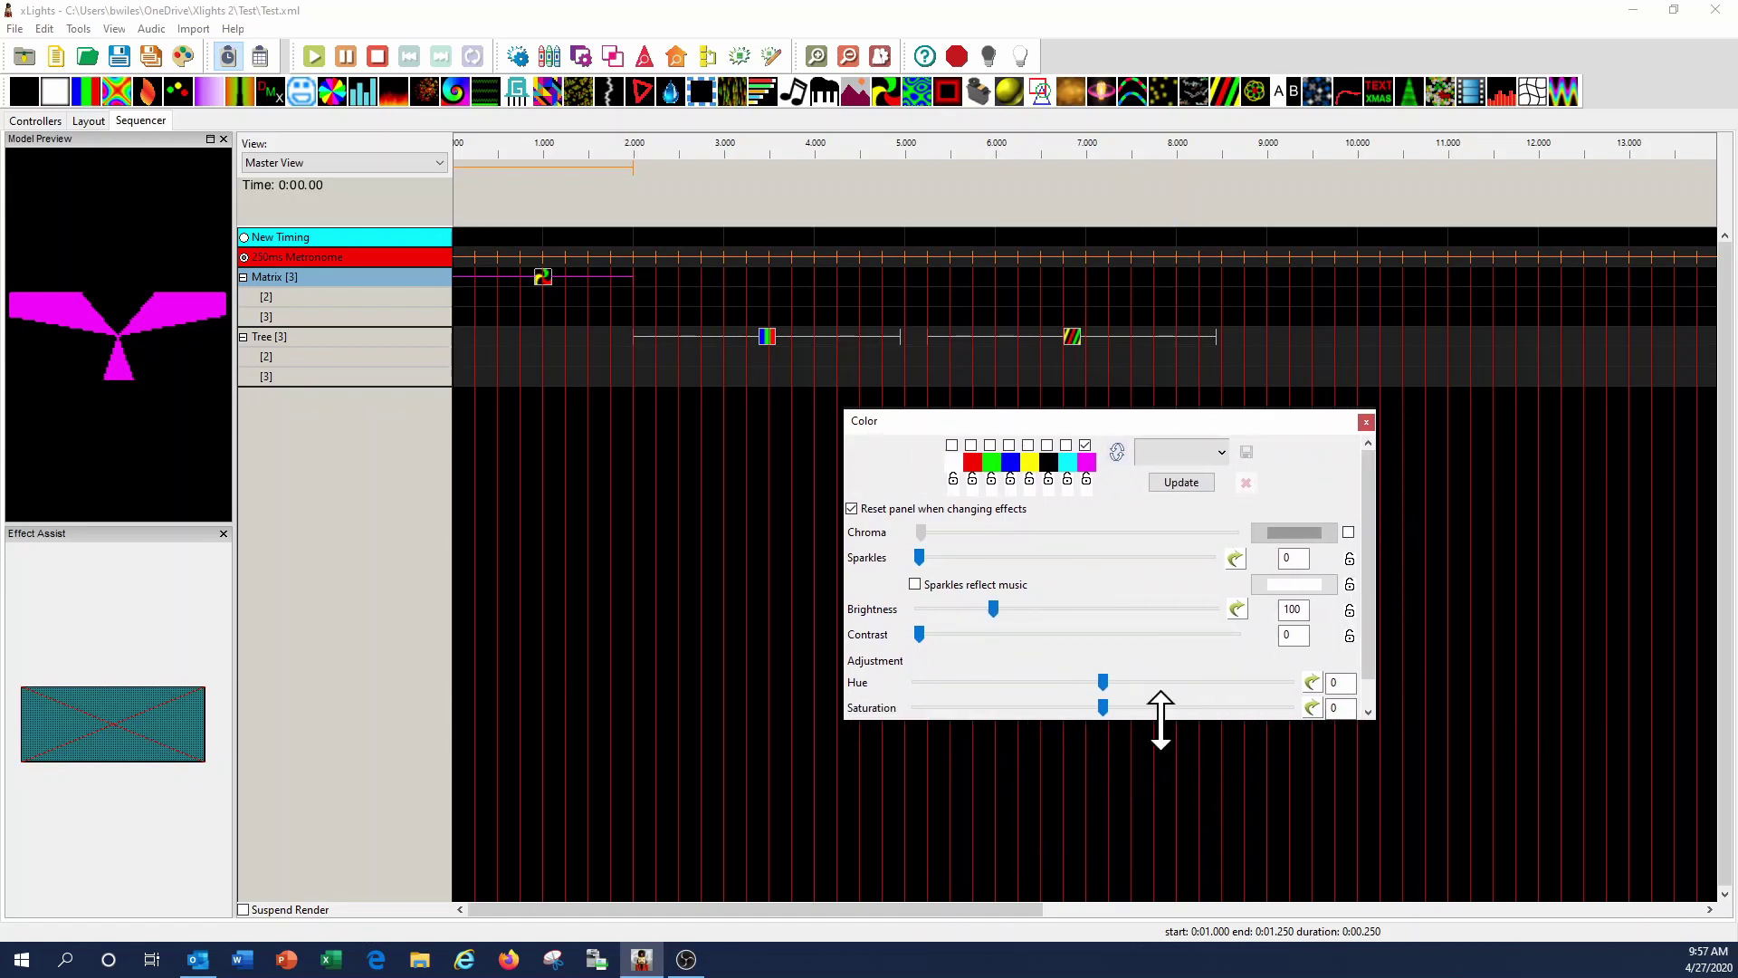
# - Make the Color panel taller and preview the magenta swatch's colour chooser without changes
pyautogui.moveTo(1156, 722); pyautogui.dragTo(1142, 841)
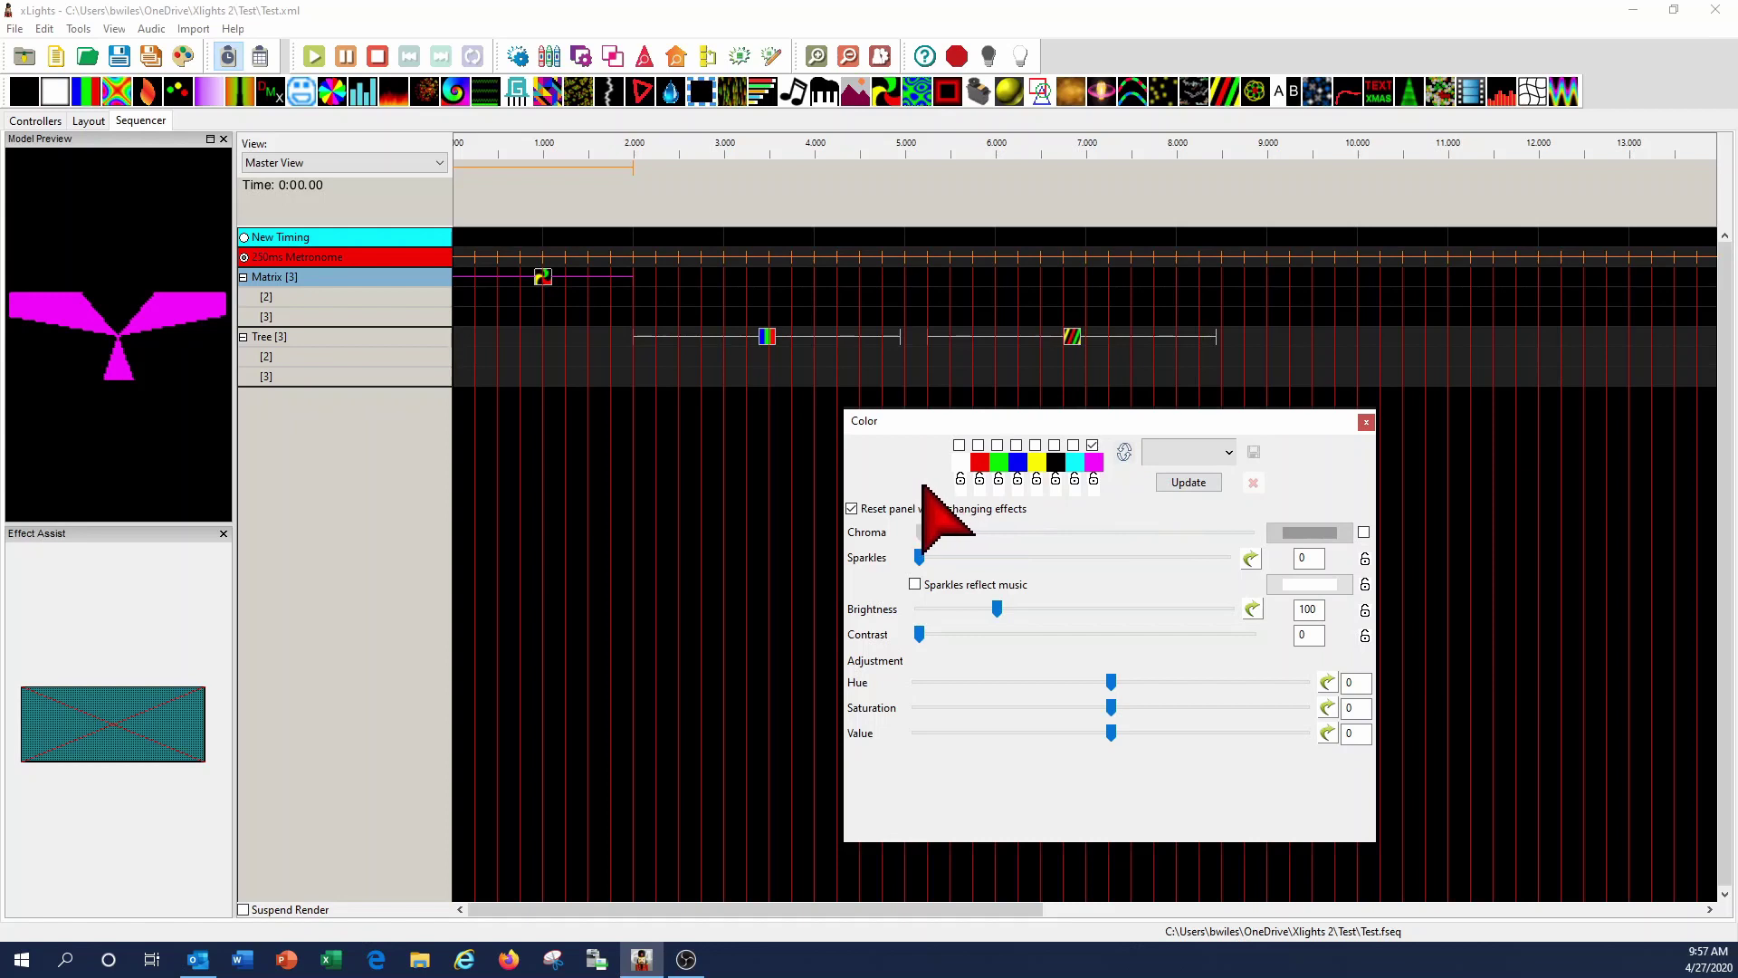
pyautogui.click(1090, 464)
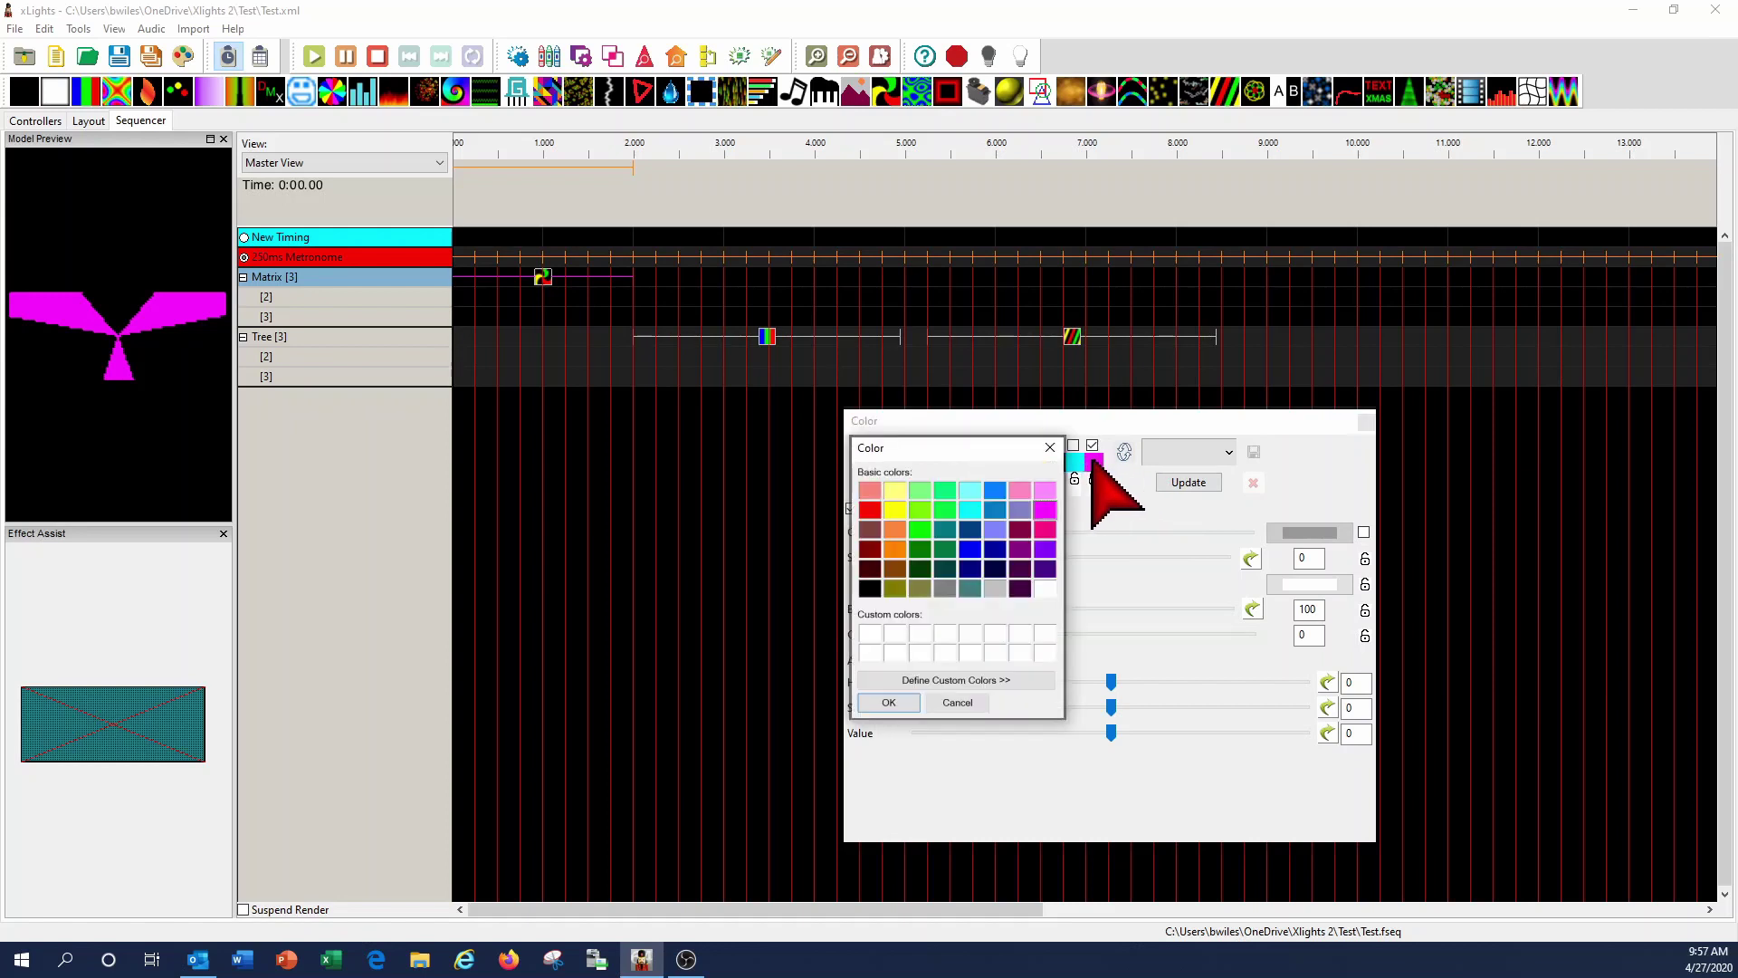
pyautogui.click(972, 703)
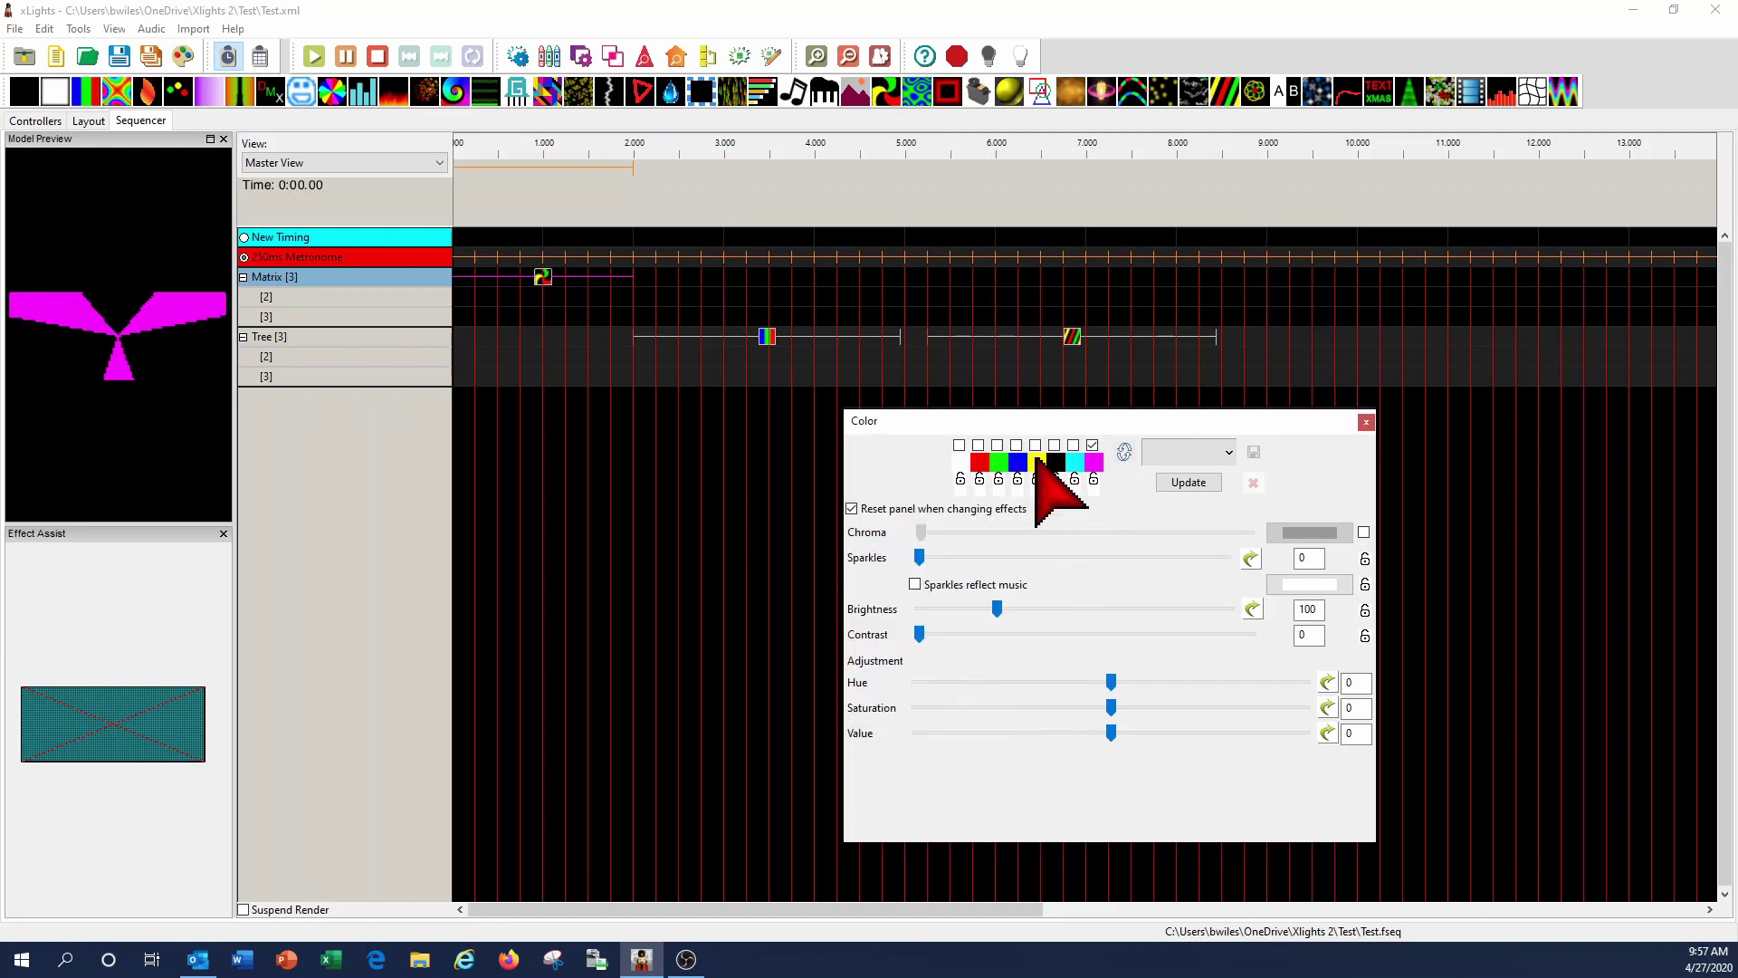
# - Open and close the saved palettes list twice without choosing one
pyautogui.click(1228, 449)
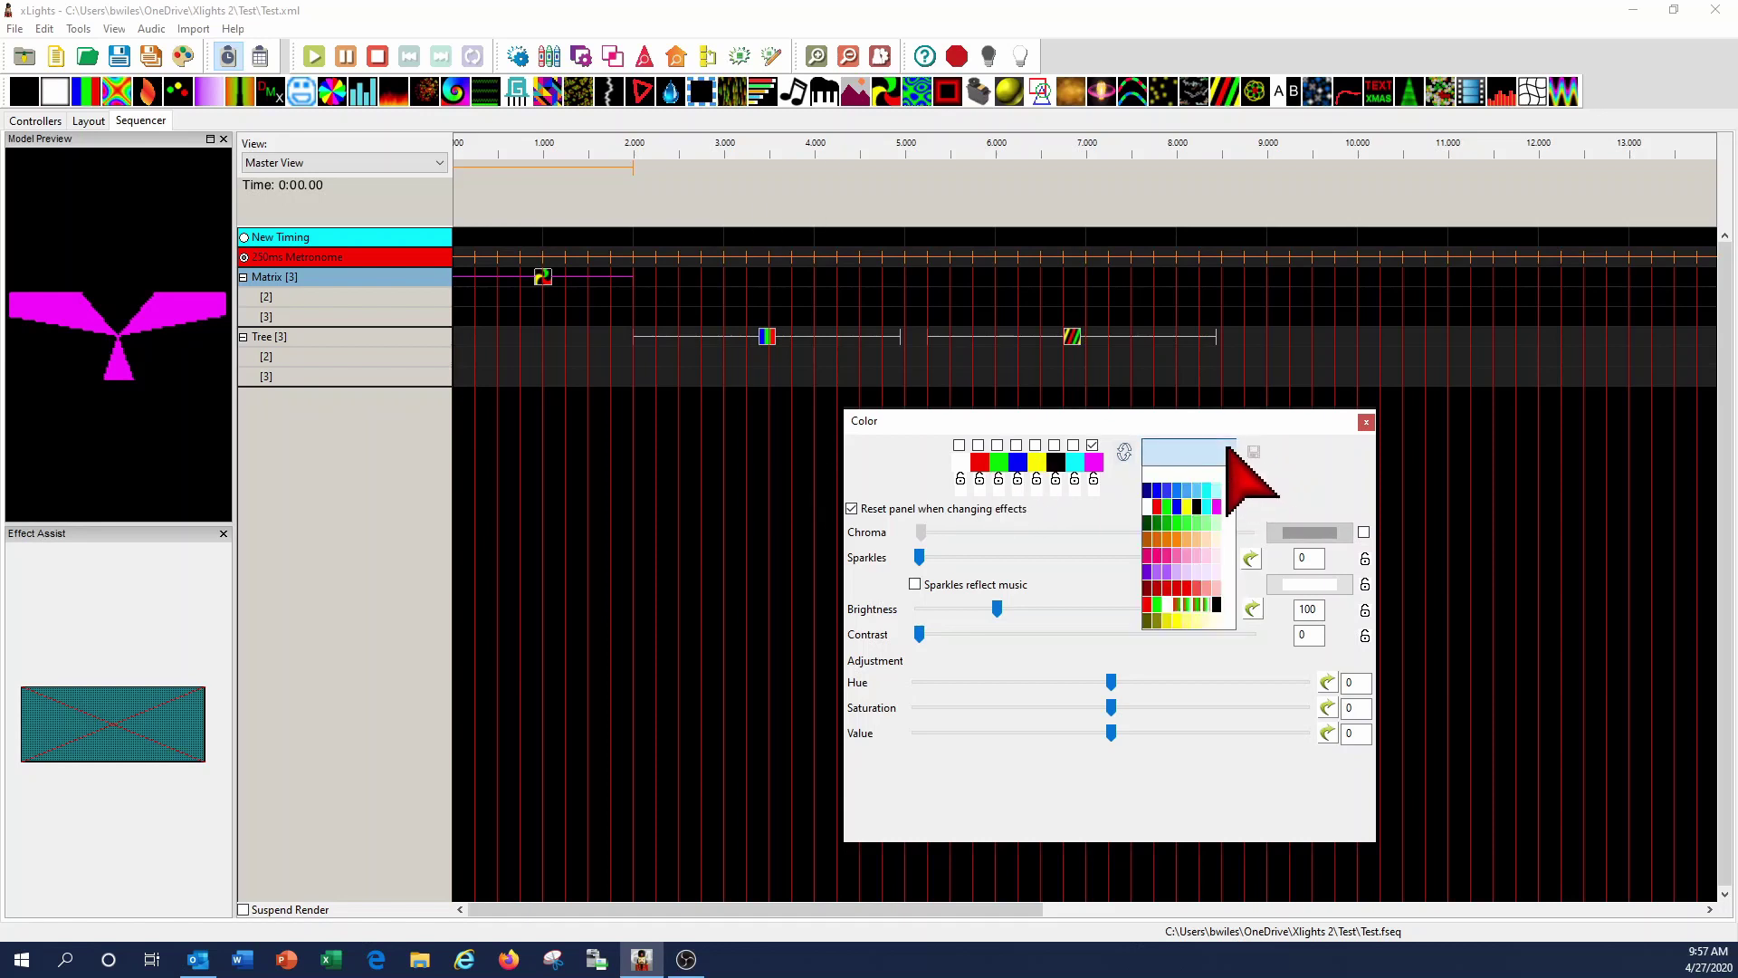
pyautogui.click(1229, 449)
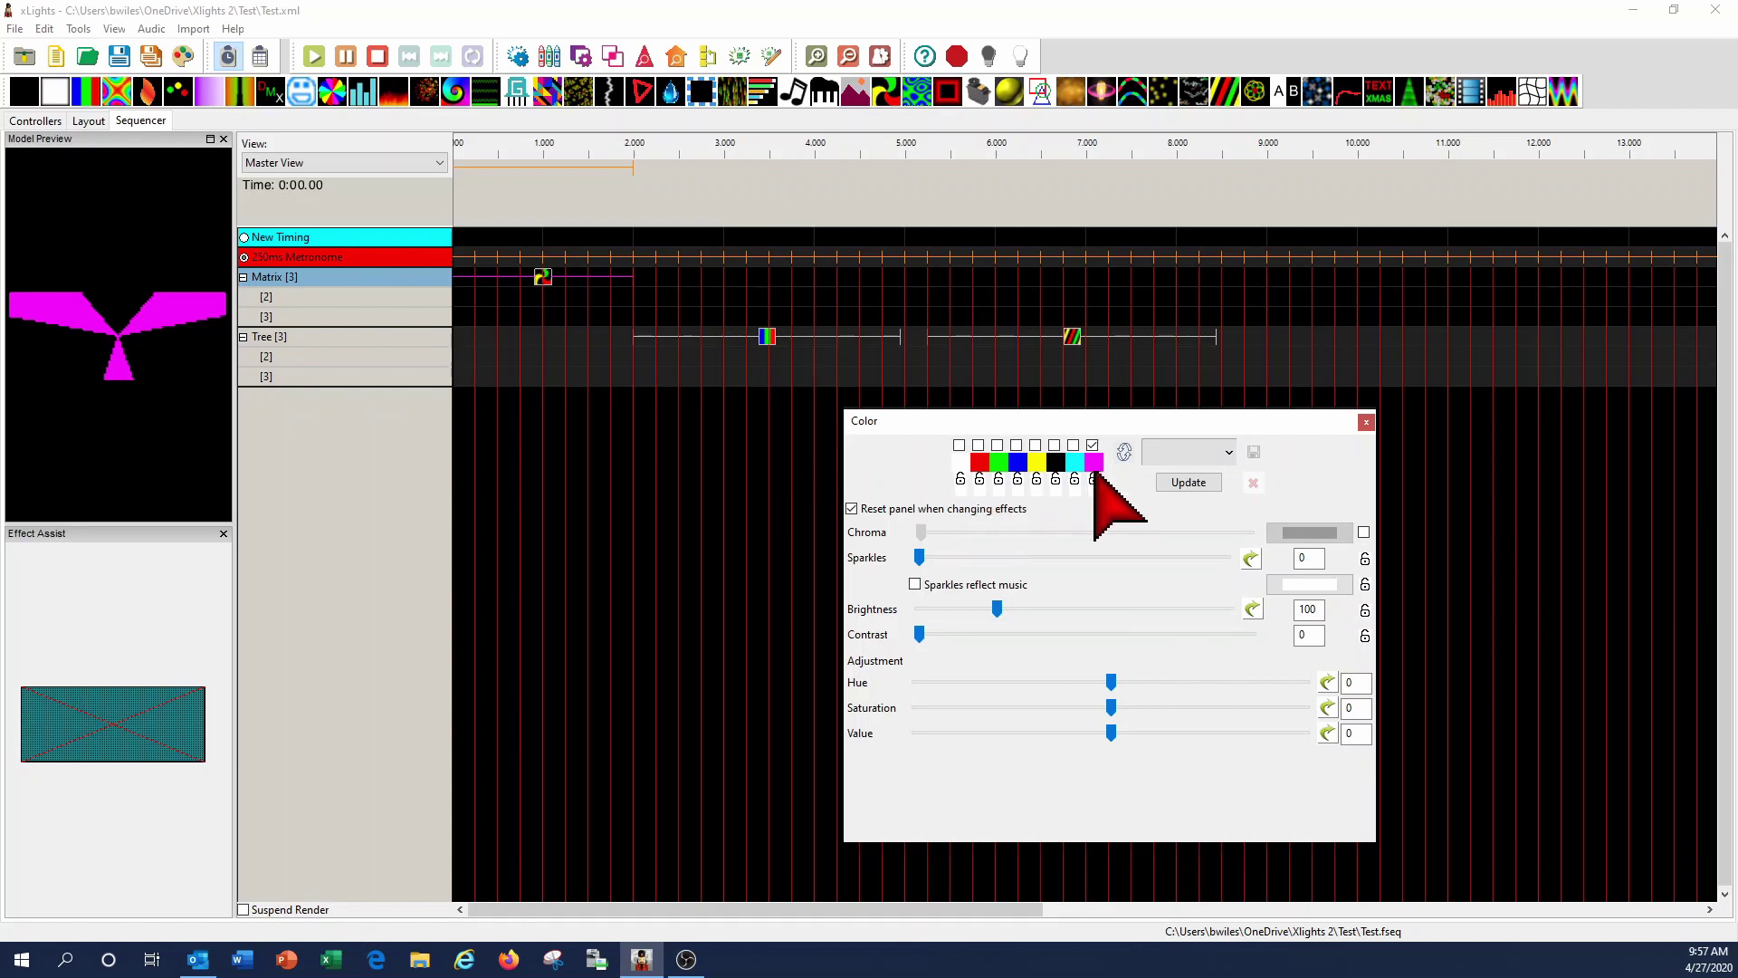
pyautogui.click(1228, 450)
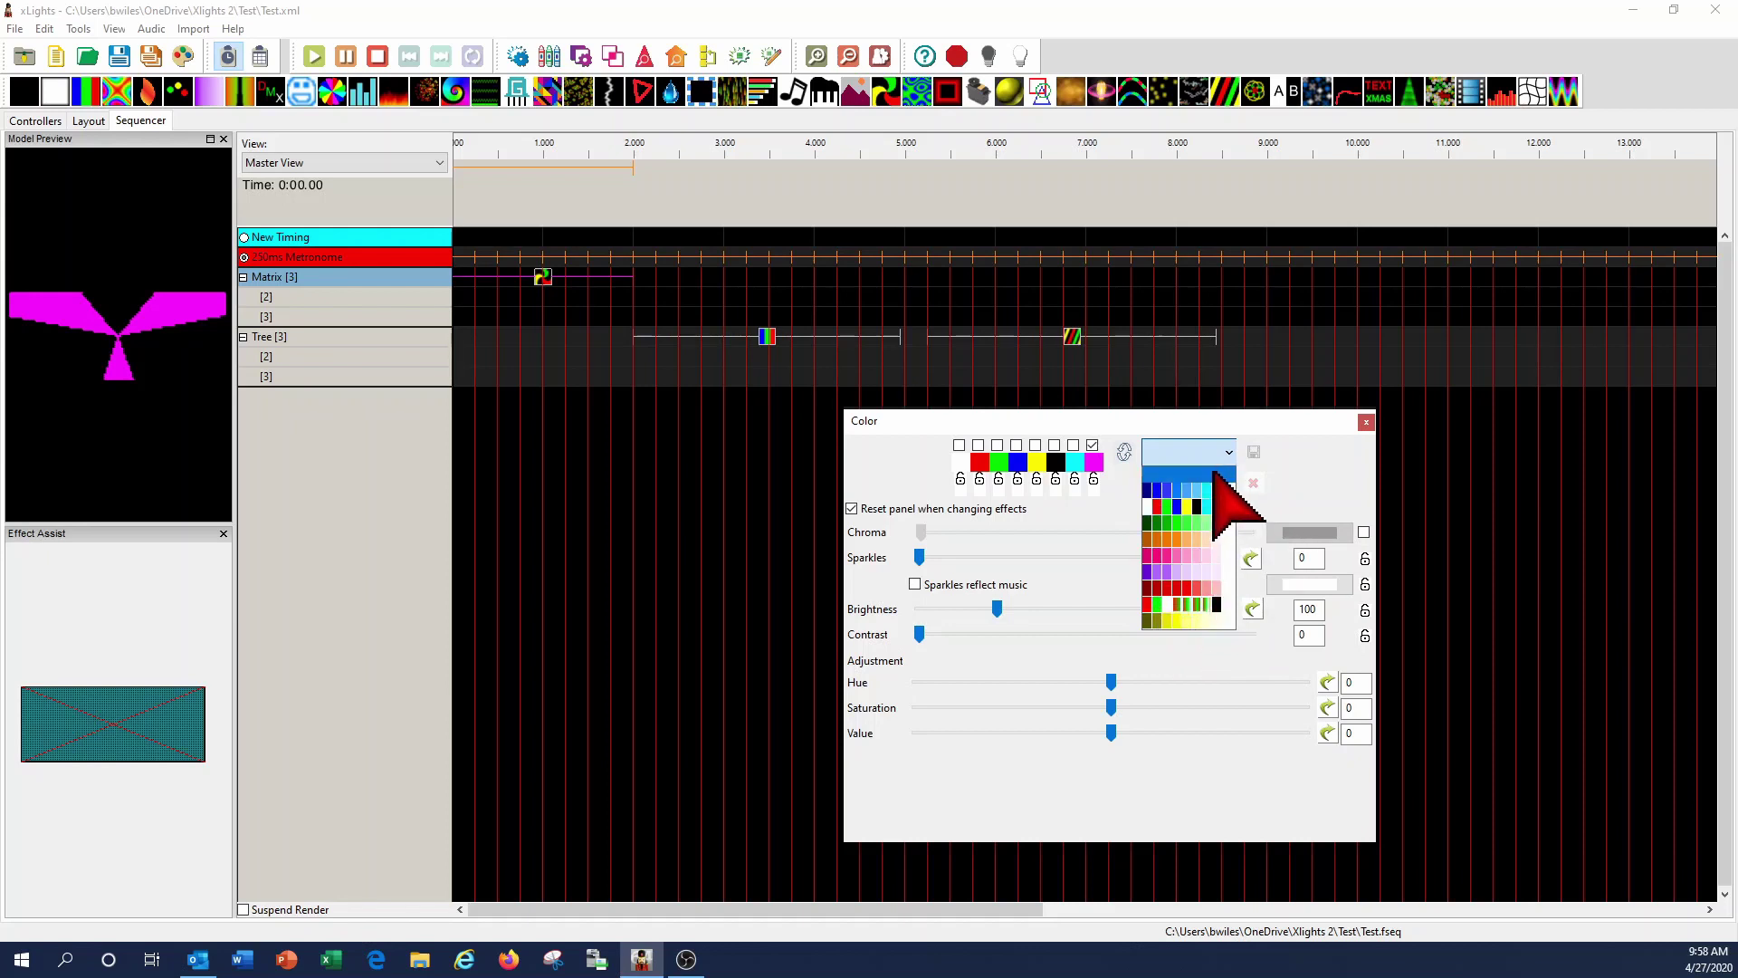
pyautogui.click(1232, 448)
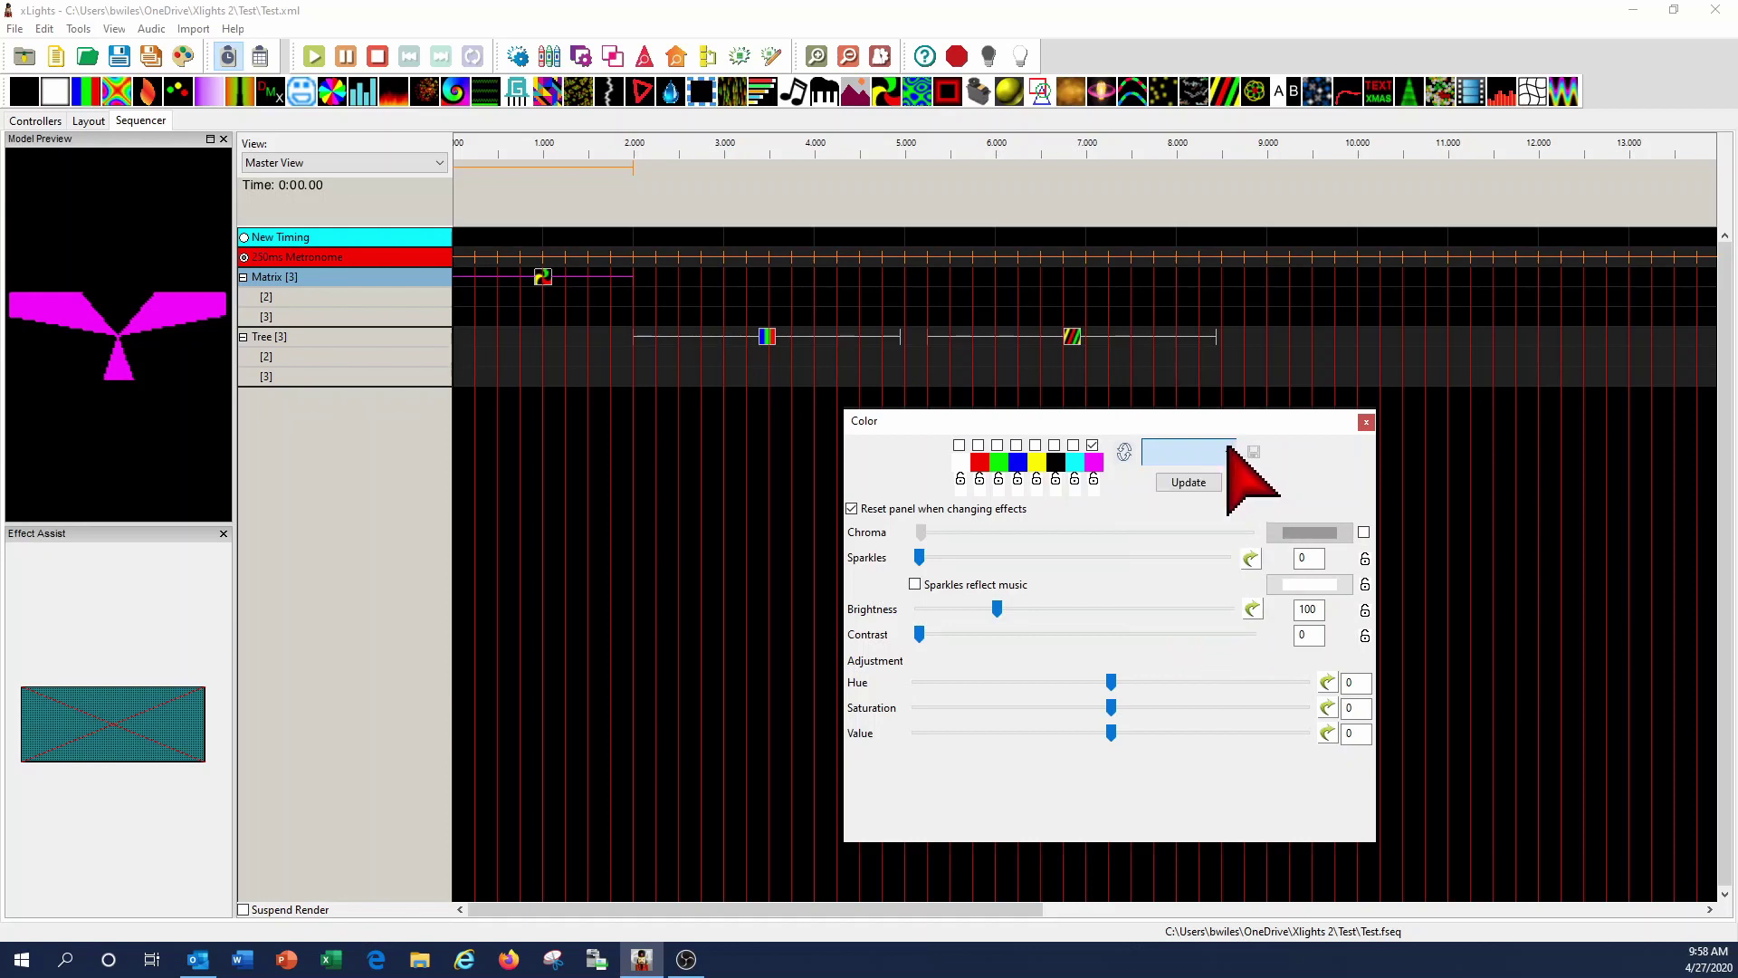
# - Open the last swatch's Color Curve editor, enlarge it, and load the rainbow preset after trying others
pyautogui.click(1094, 461)
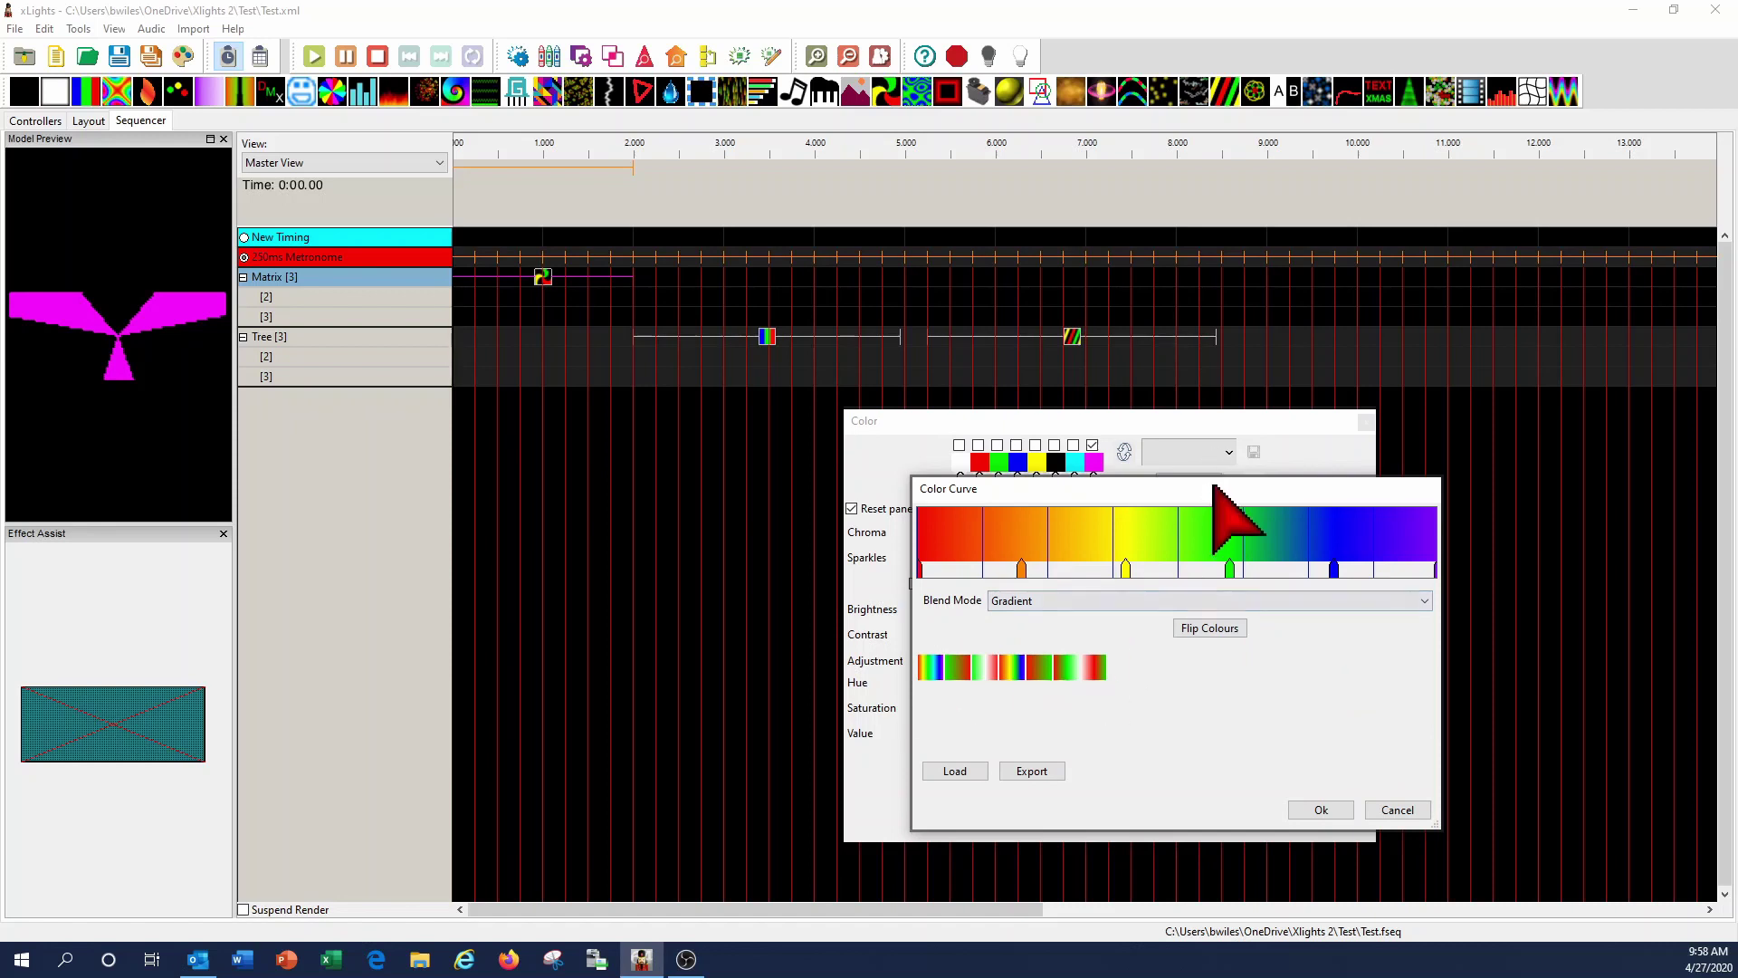
pyautogui.moveTo(1213, 486); pyautogui.dragTo(907, 189)
pyautogui.moveTo(1136, 322); pyautogui.dragTo(1564, 307)
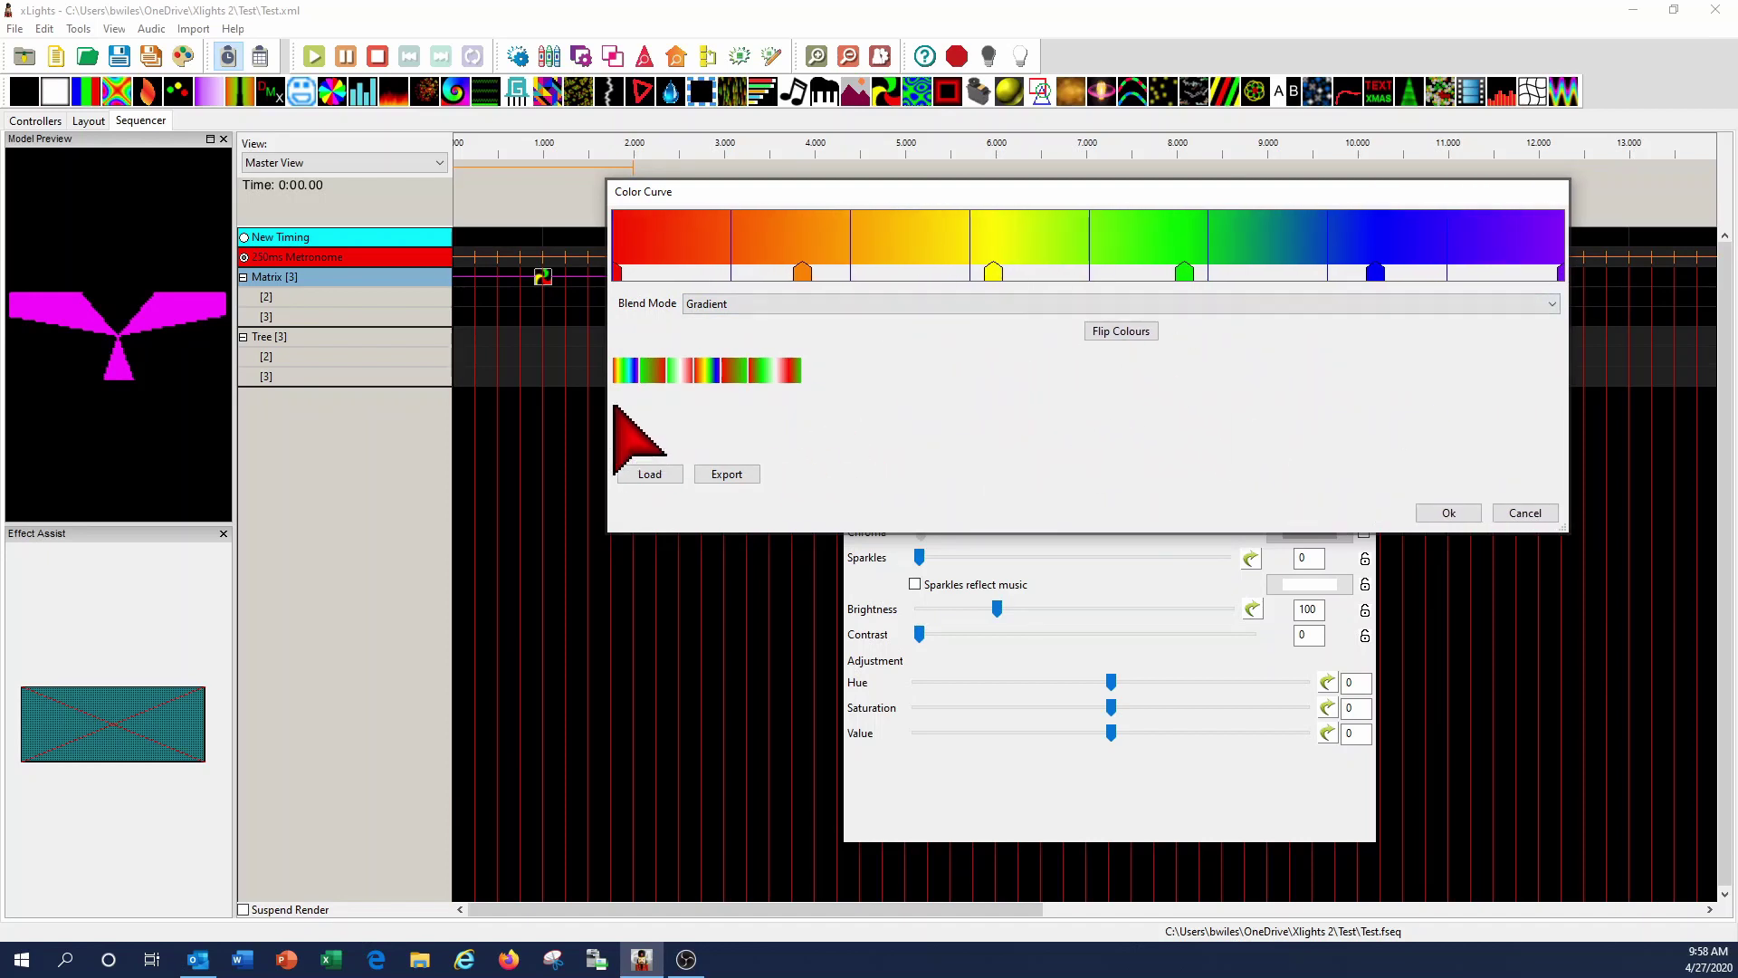
pyautogui.click(623, 370)
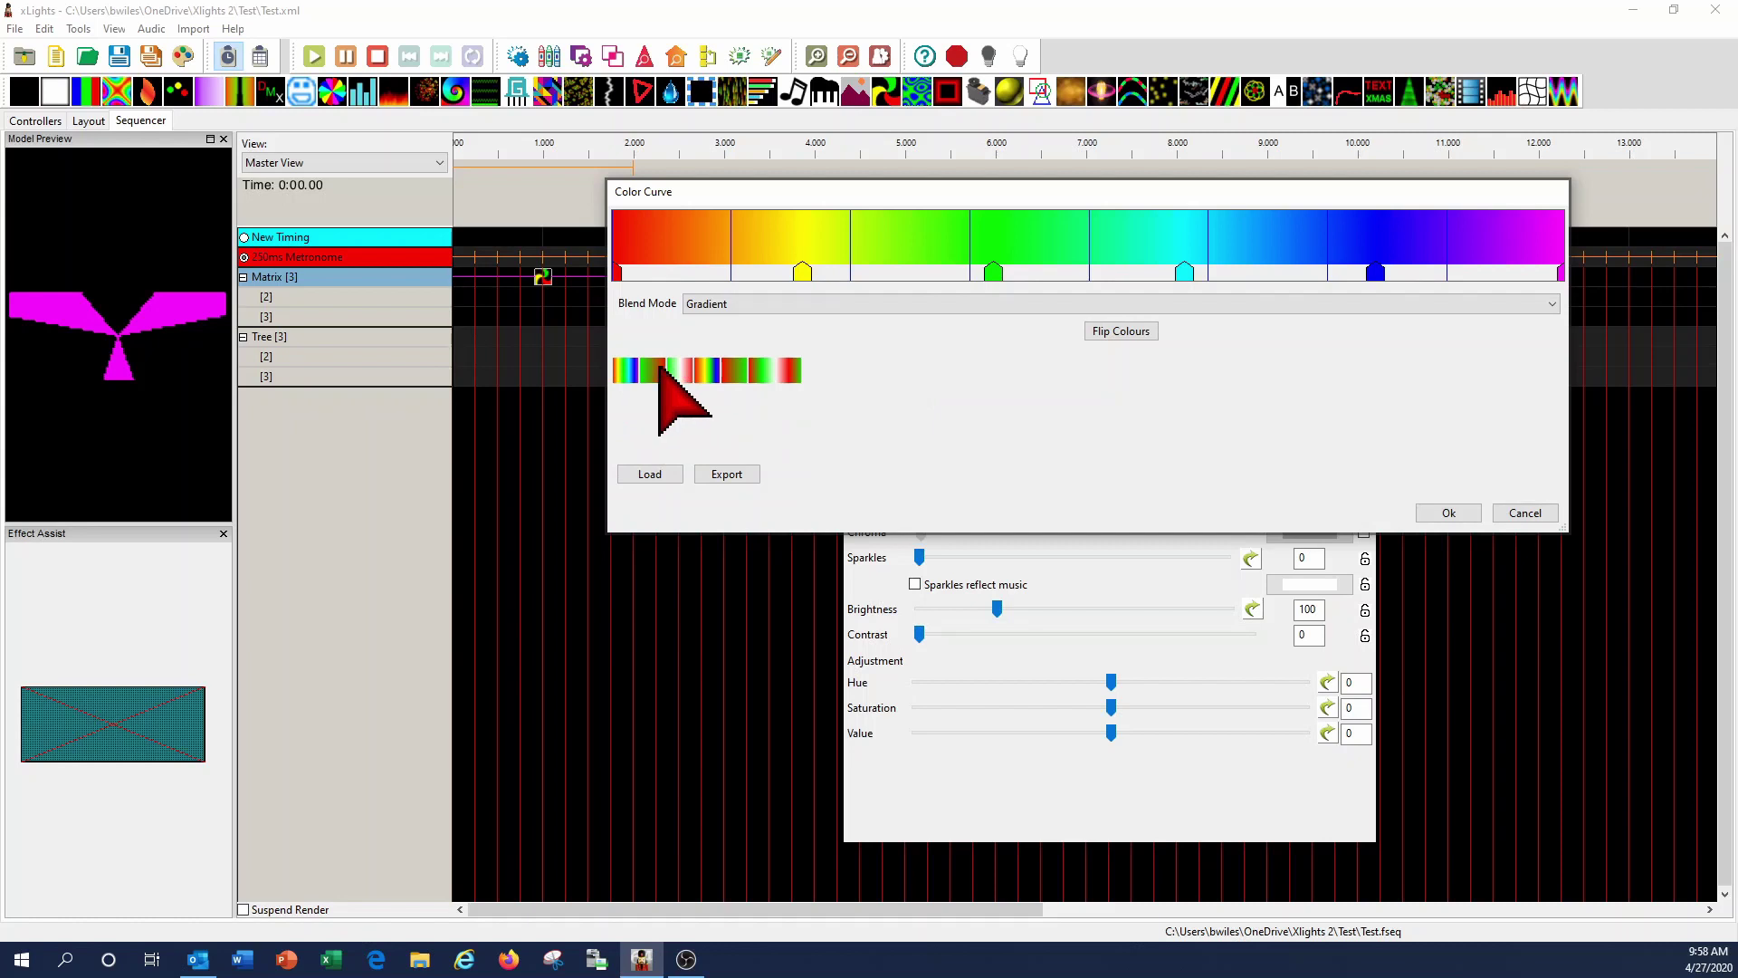
pyautogui.click(660, 369)
pyautogui.click(684, 367)
pyautogui.click(710, 370)
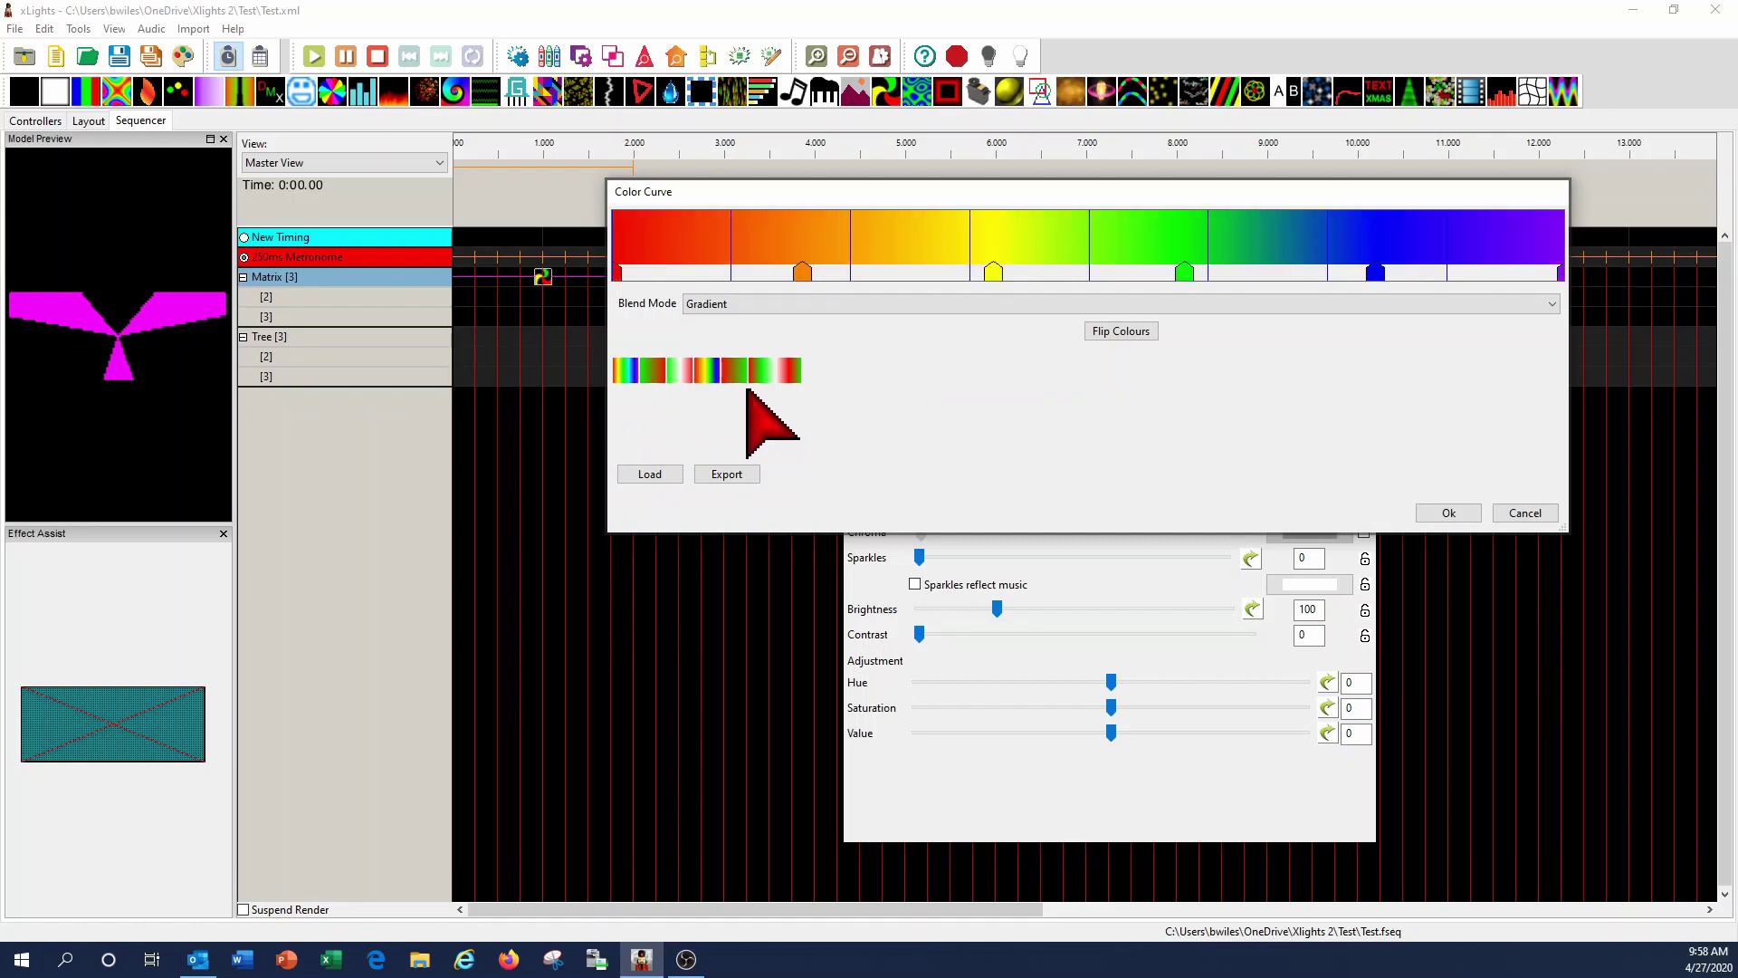
pyautogui.click(736, 369)
pyautogui.click(762, 369)
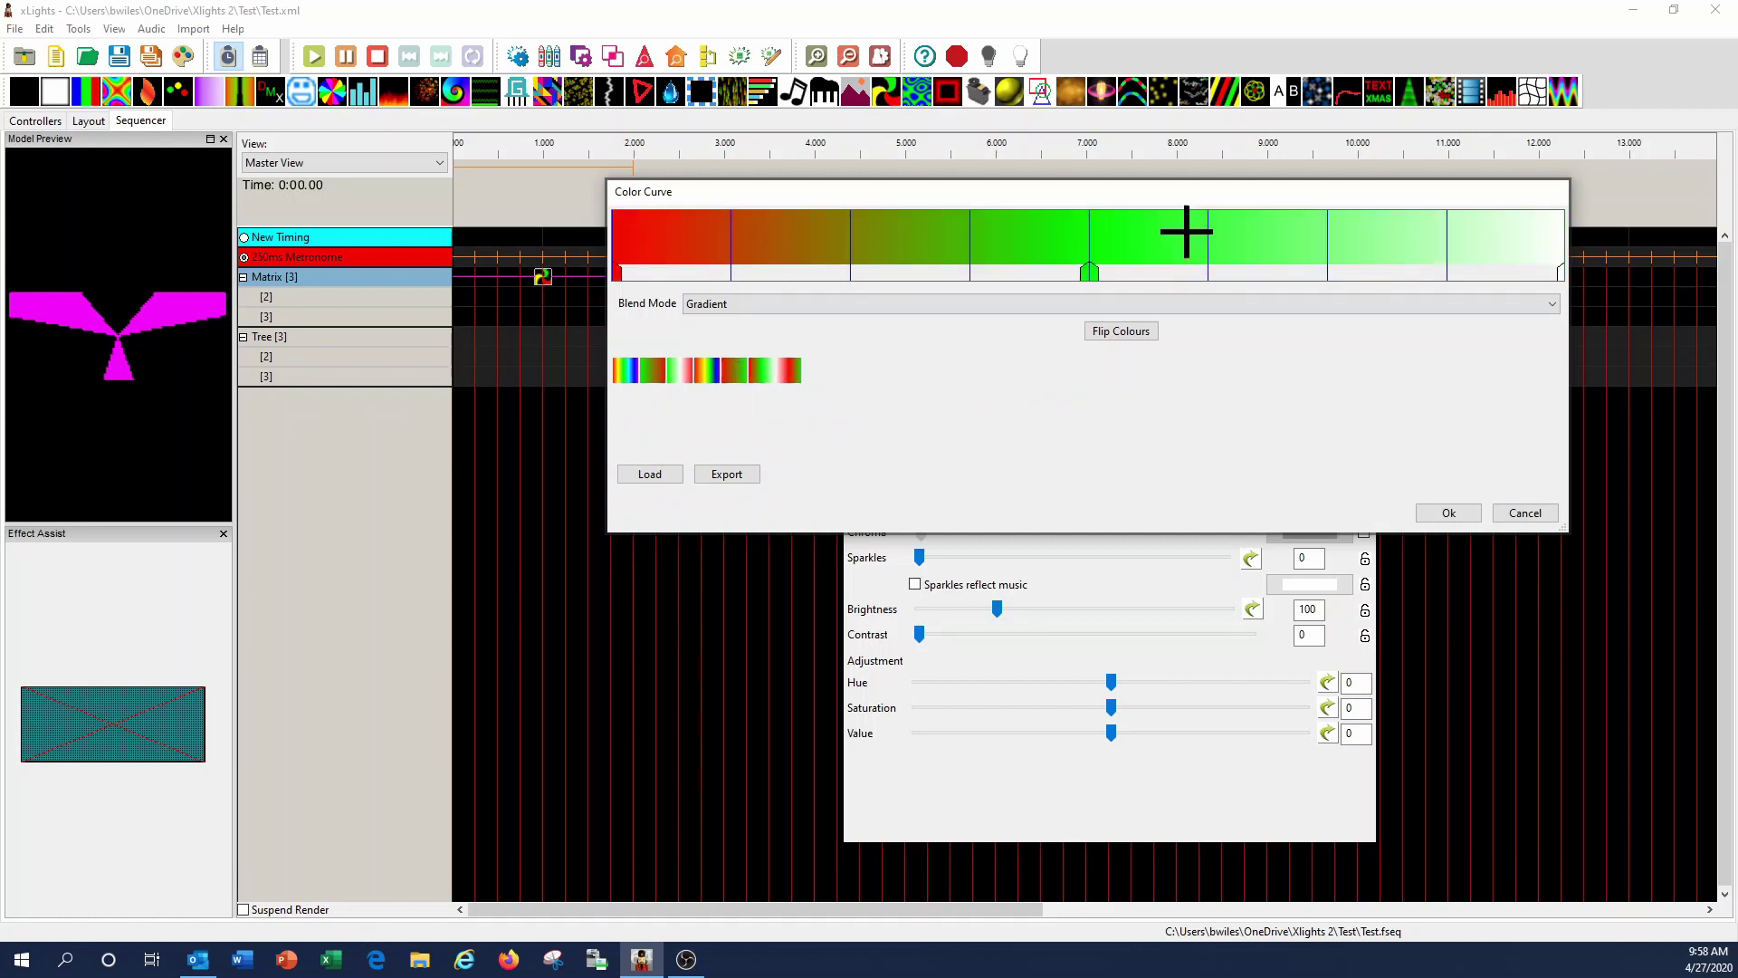
pyautogui.click(781, 369)
pyautogui.click(622, 366)
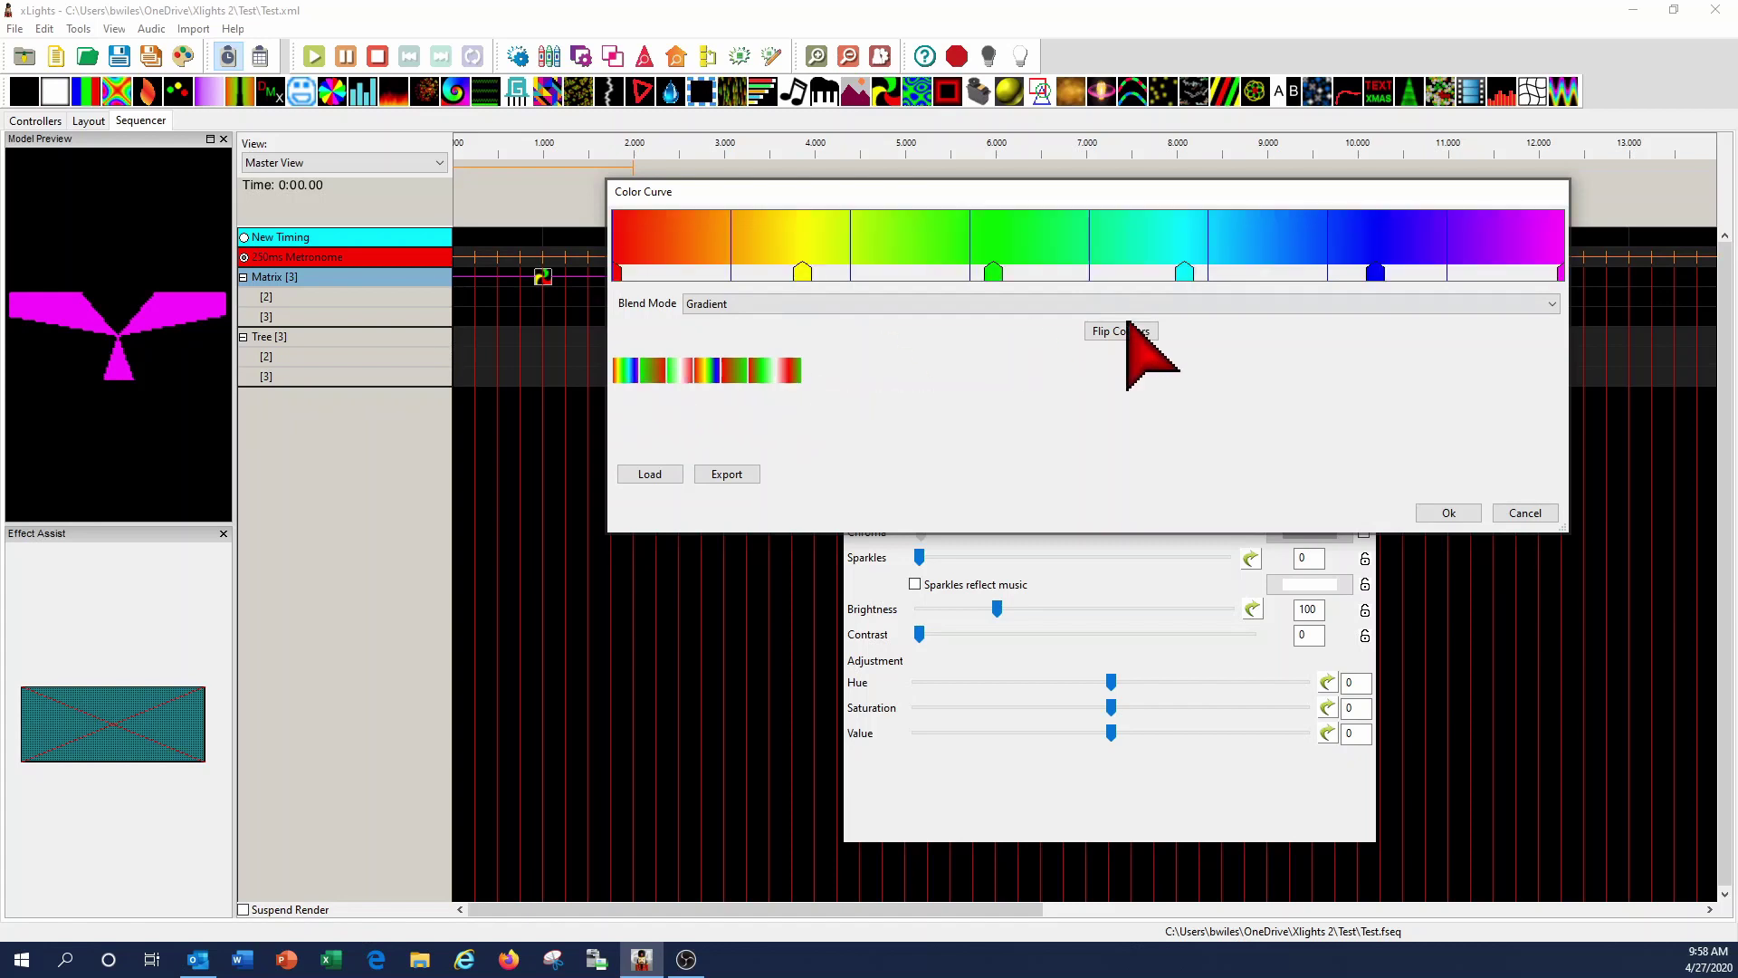
# - Try Random blend mode, return to Gradient, flip colours and back, then confirm the curve
pyautogui.click(1551, 304)
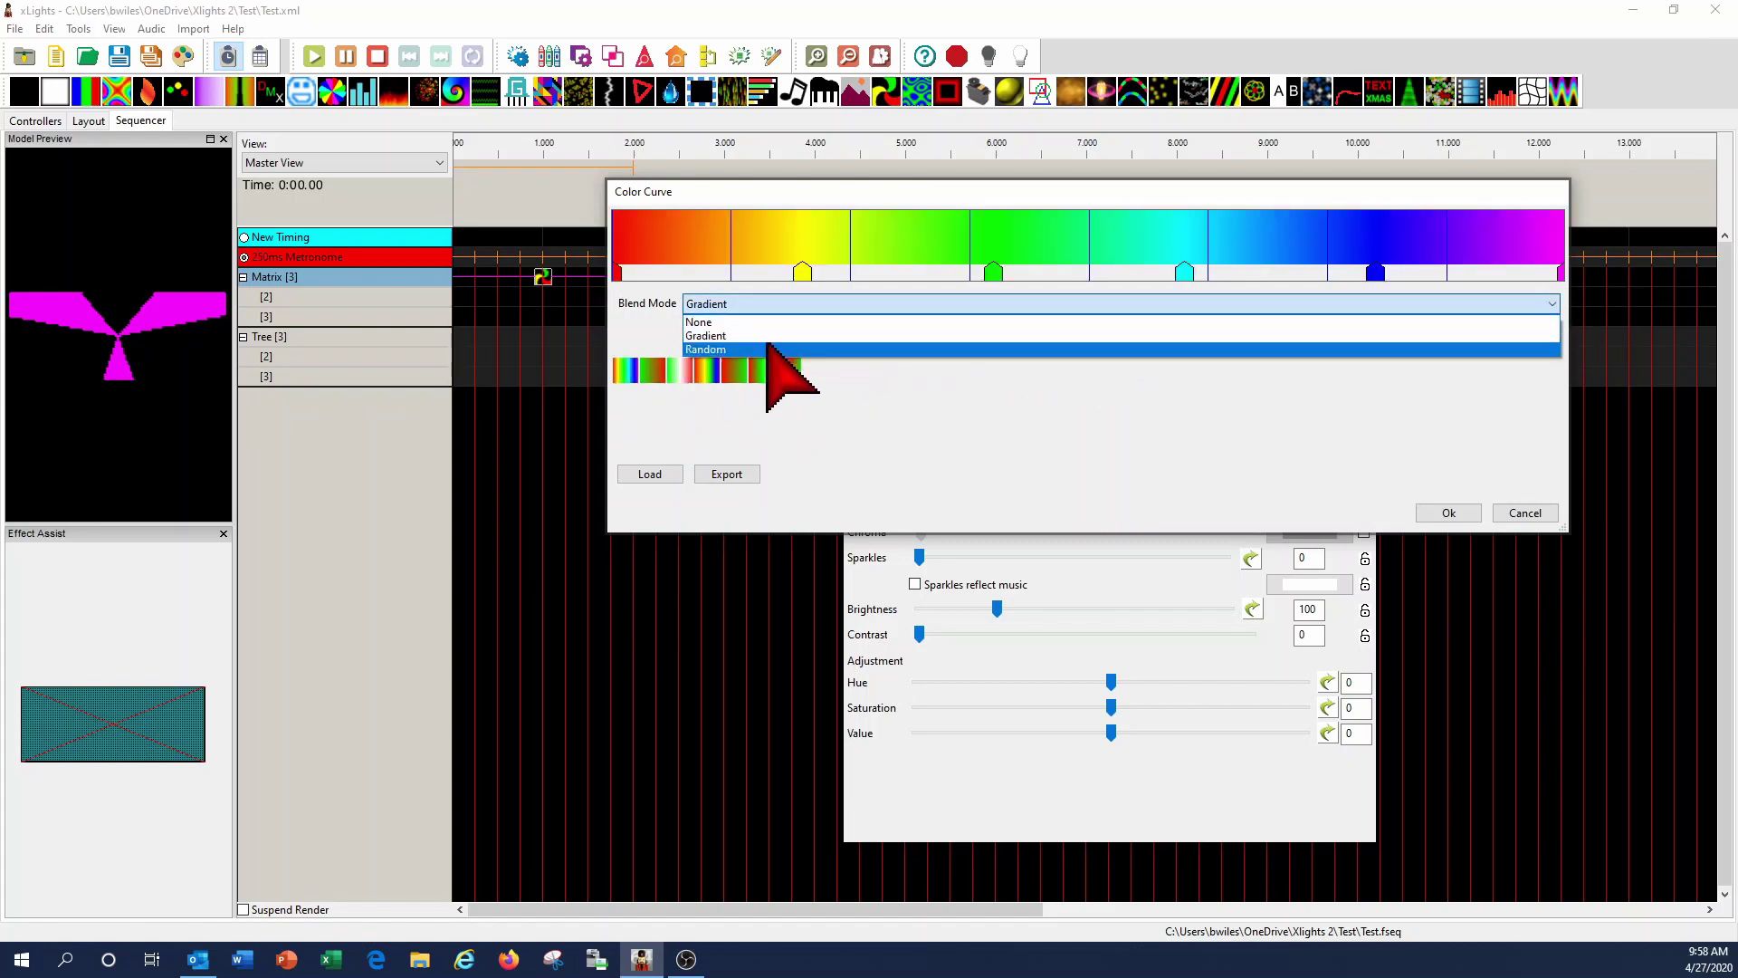
pyautogui.click(767, 347)
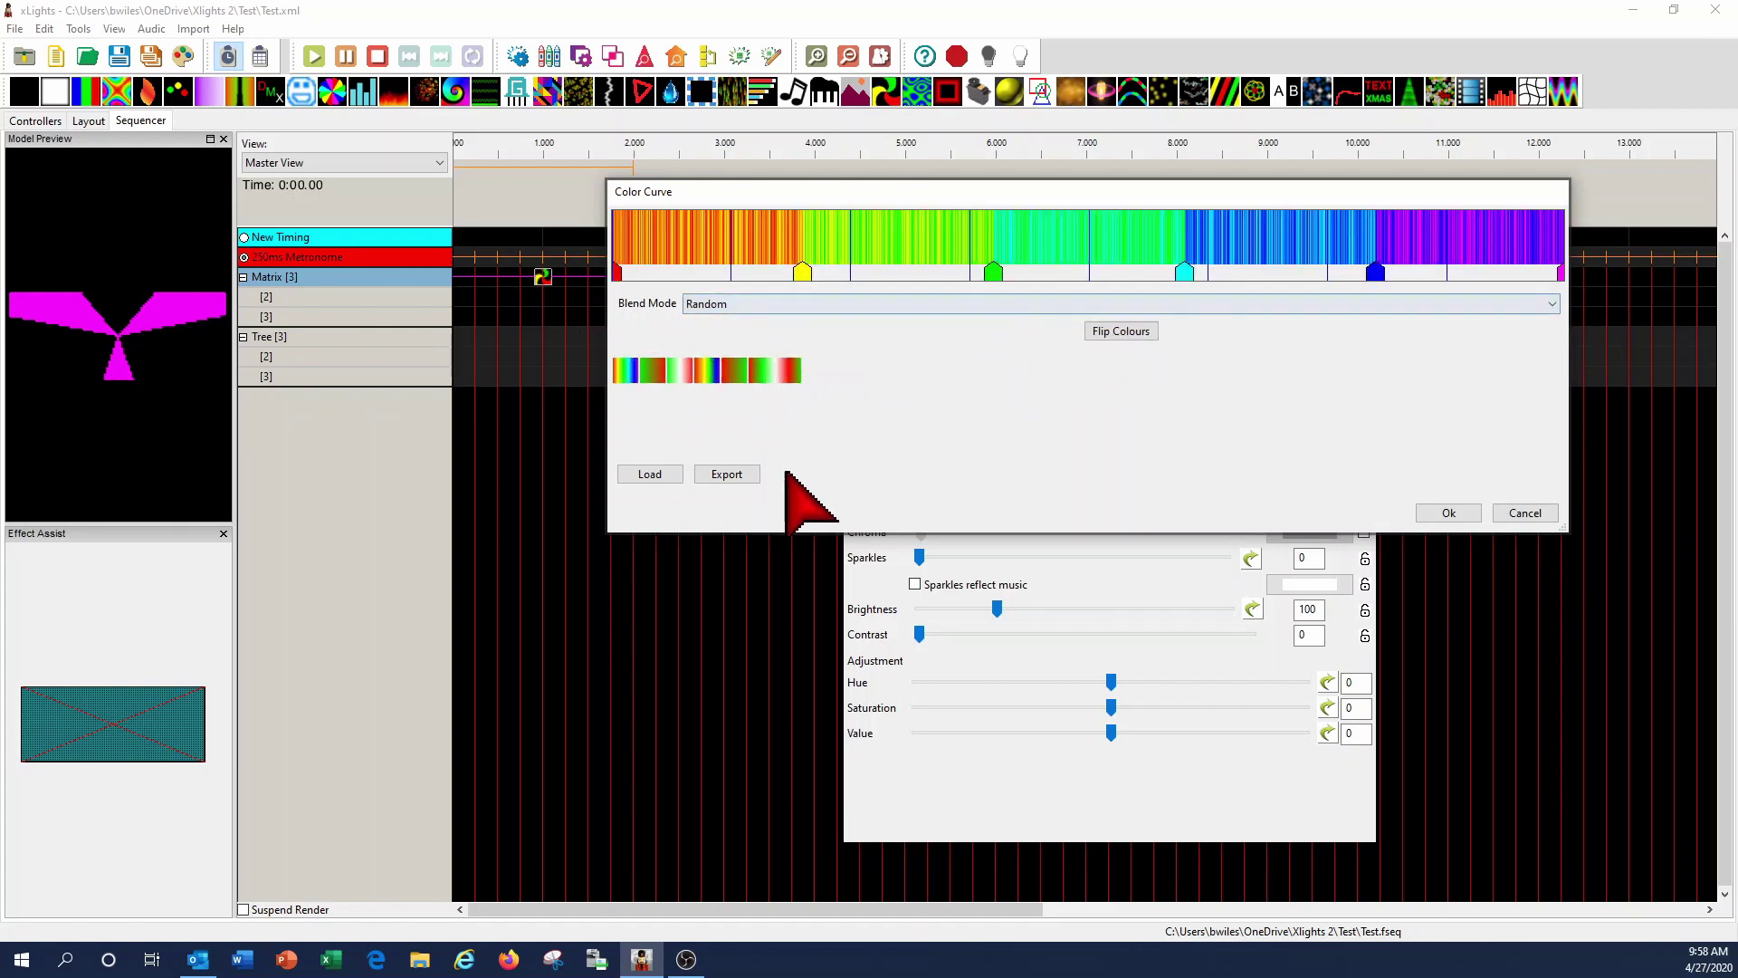
pyautogui.click(1551, 306)
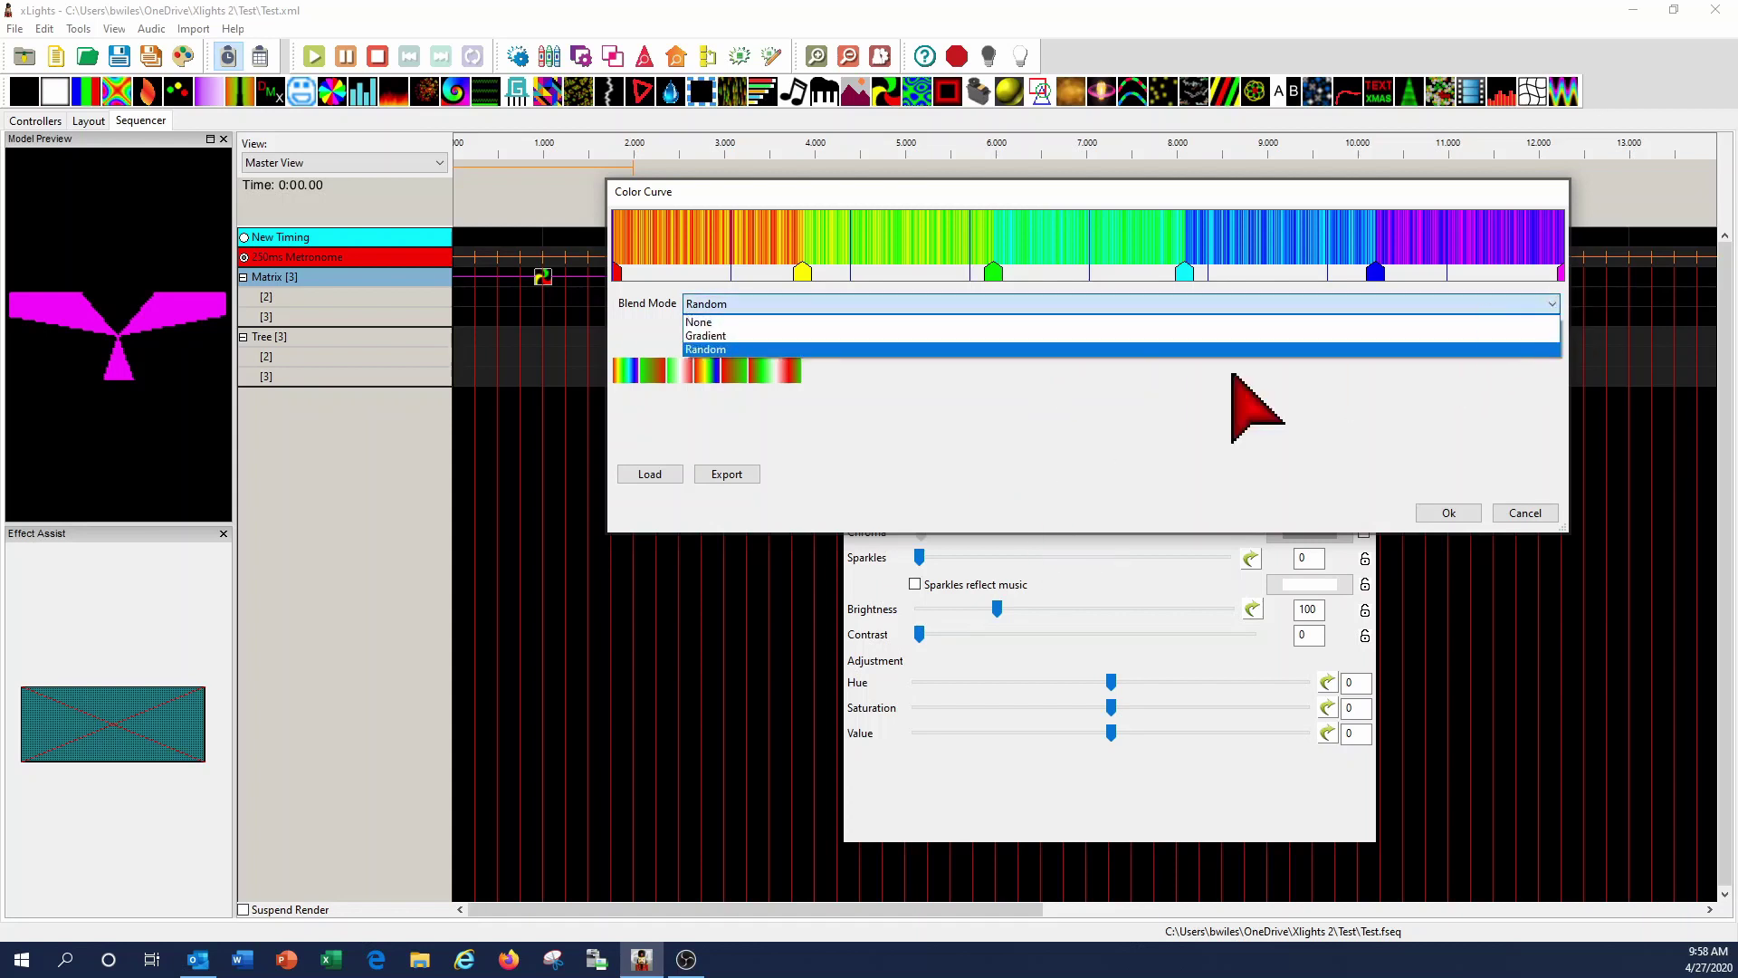
pyautogui.click(706, 337)
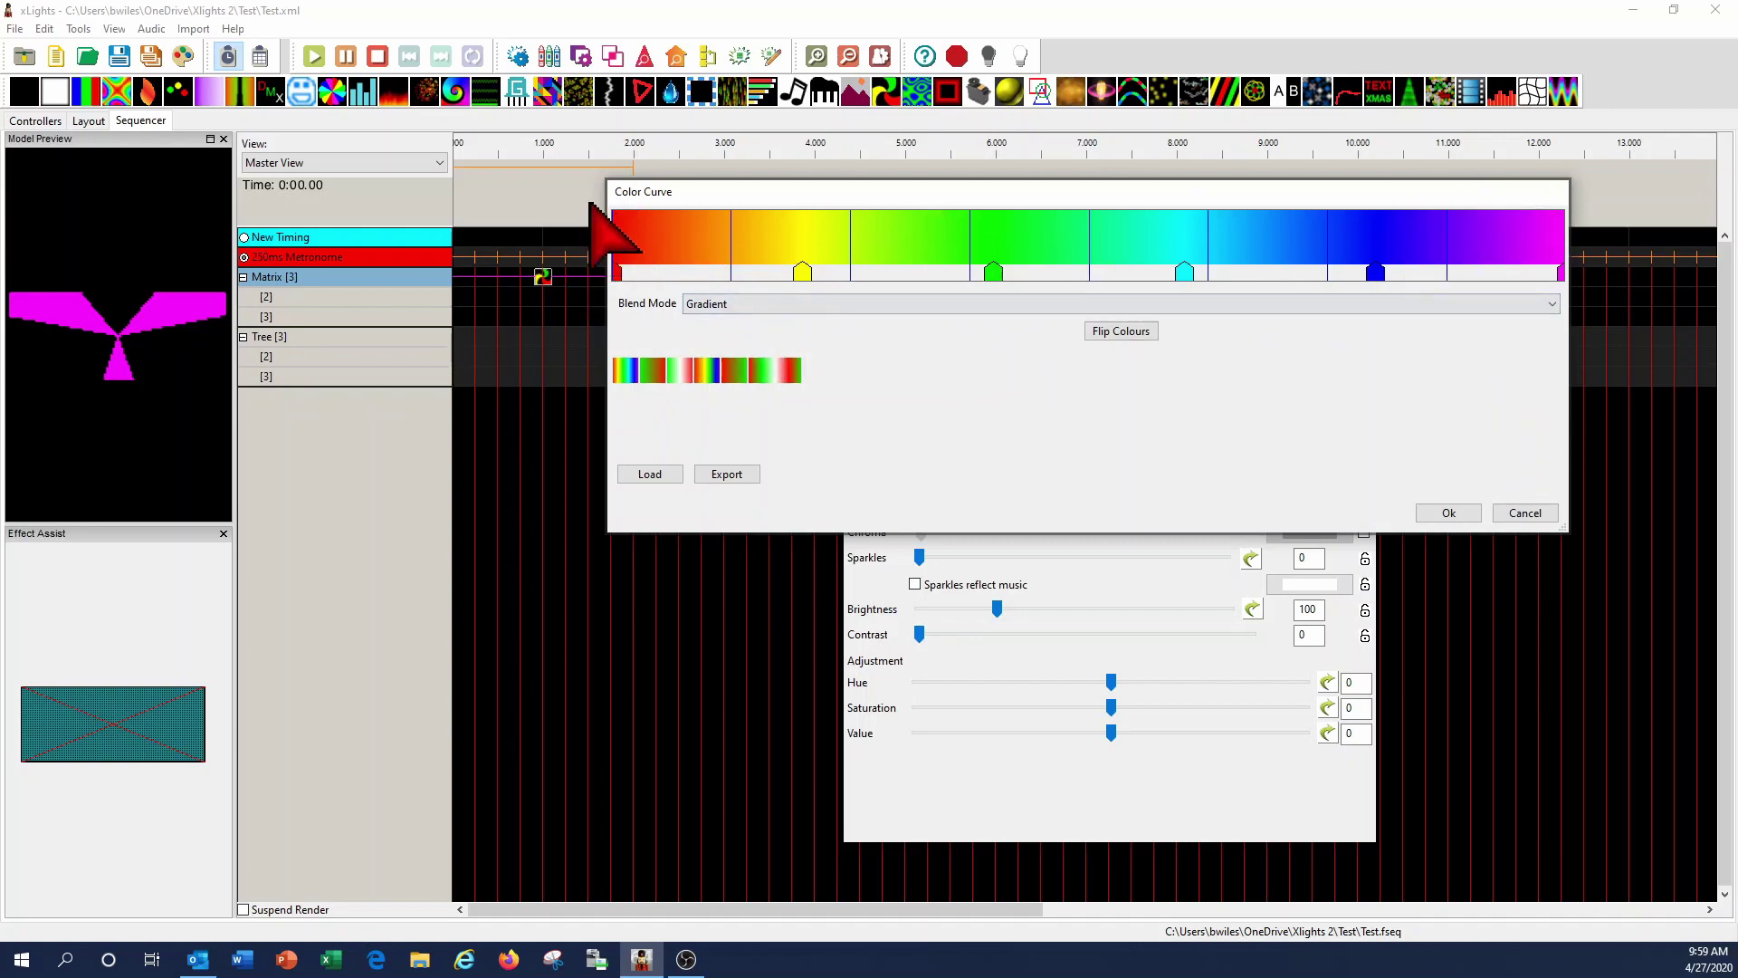
pyautogui.click(1121, 331)
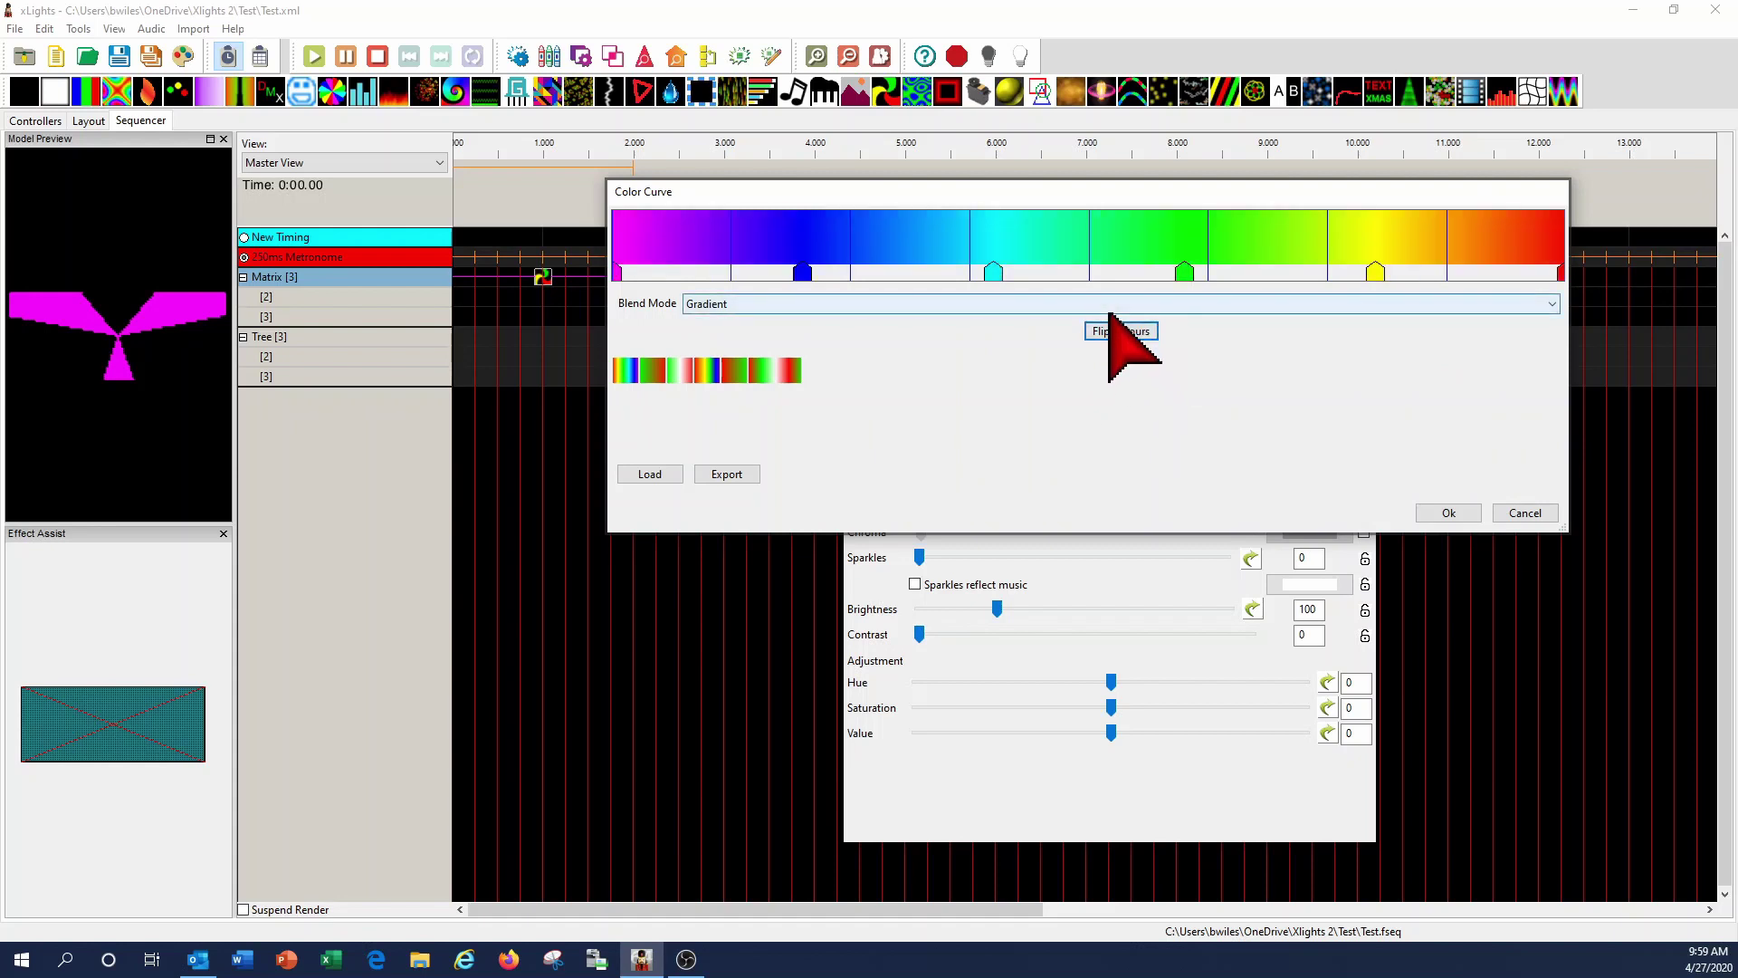
pyautogui.click(1108, 328)
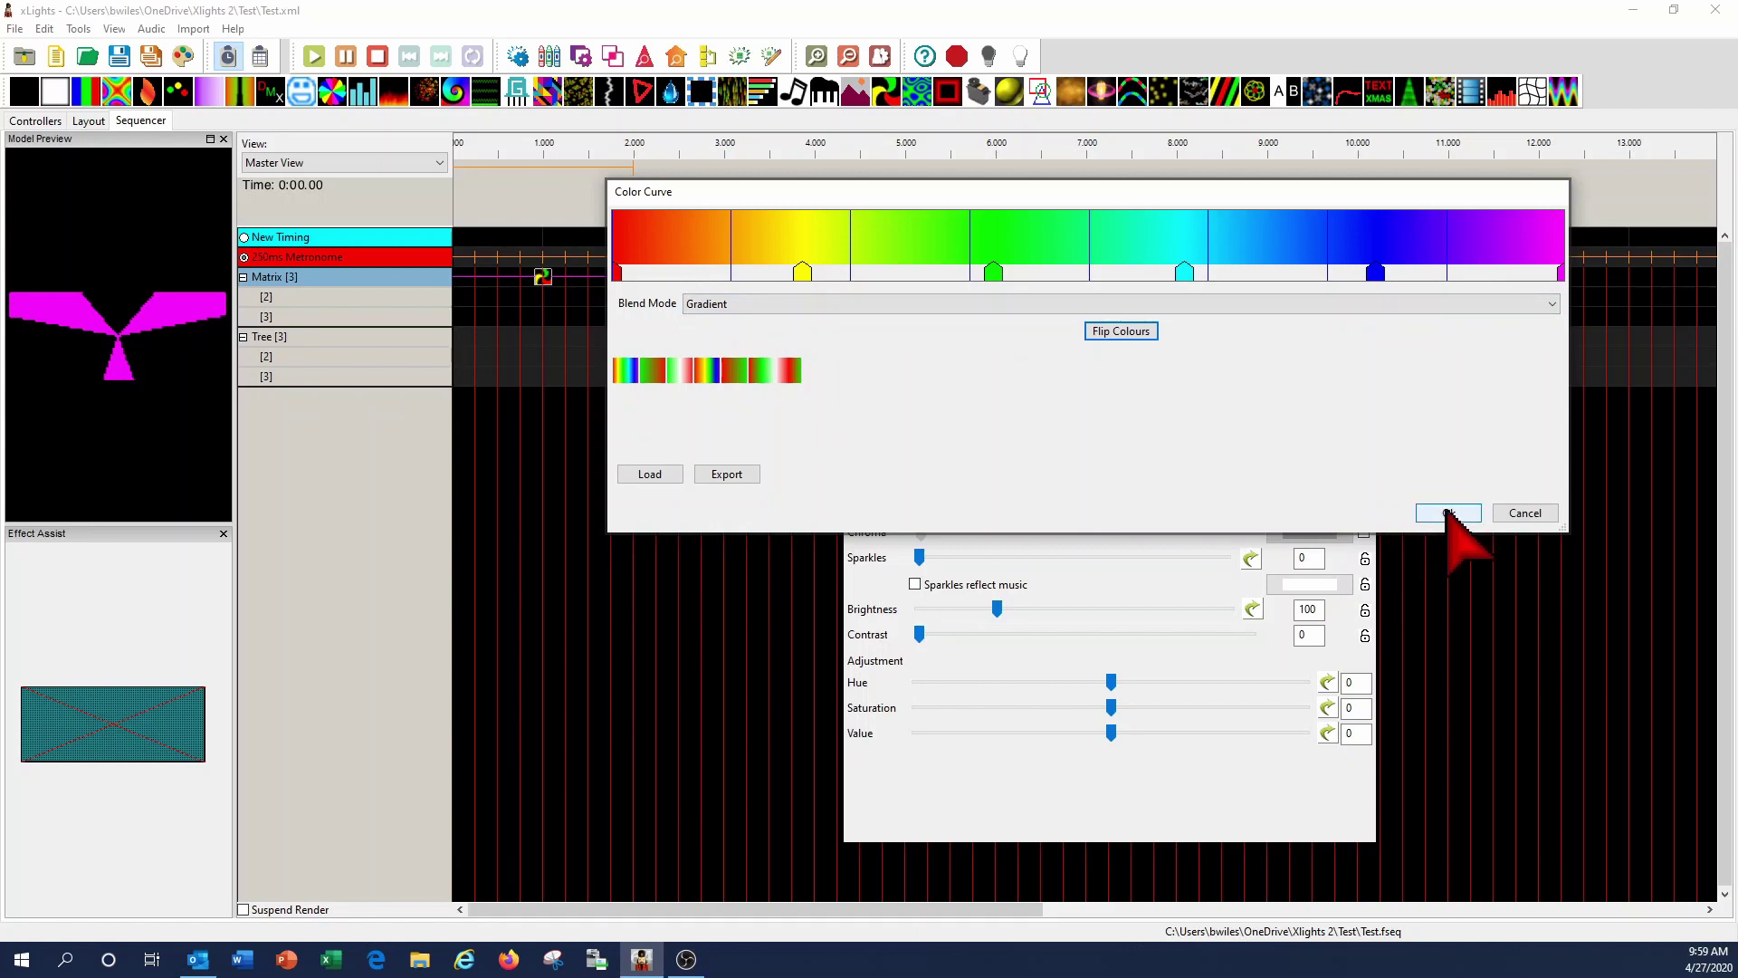
pyautogui.click(1448, 513)
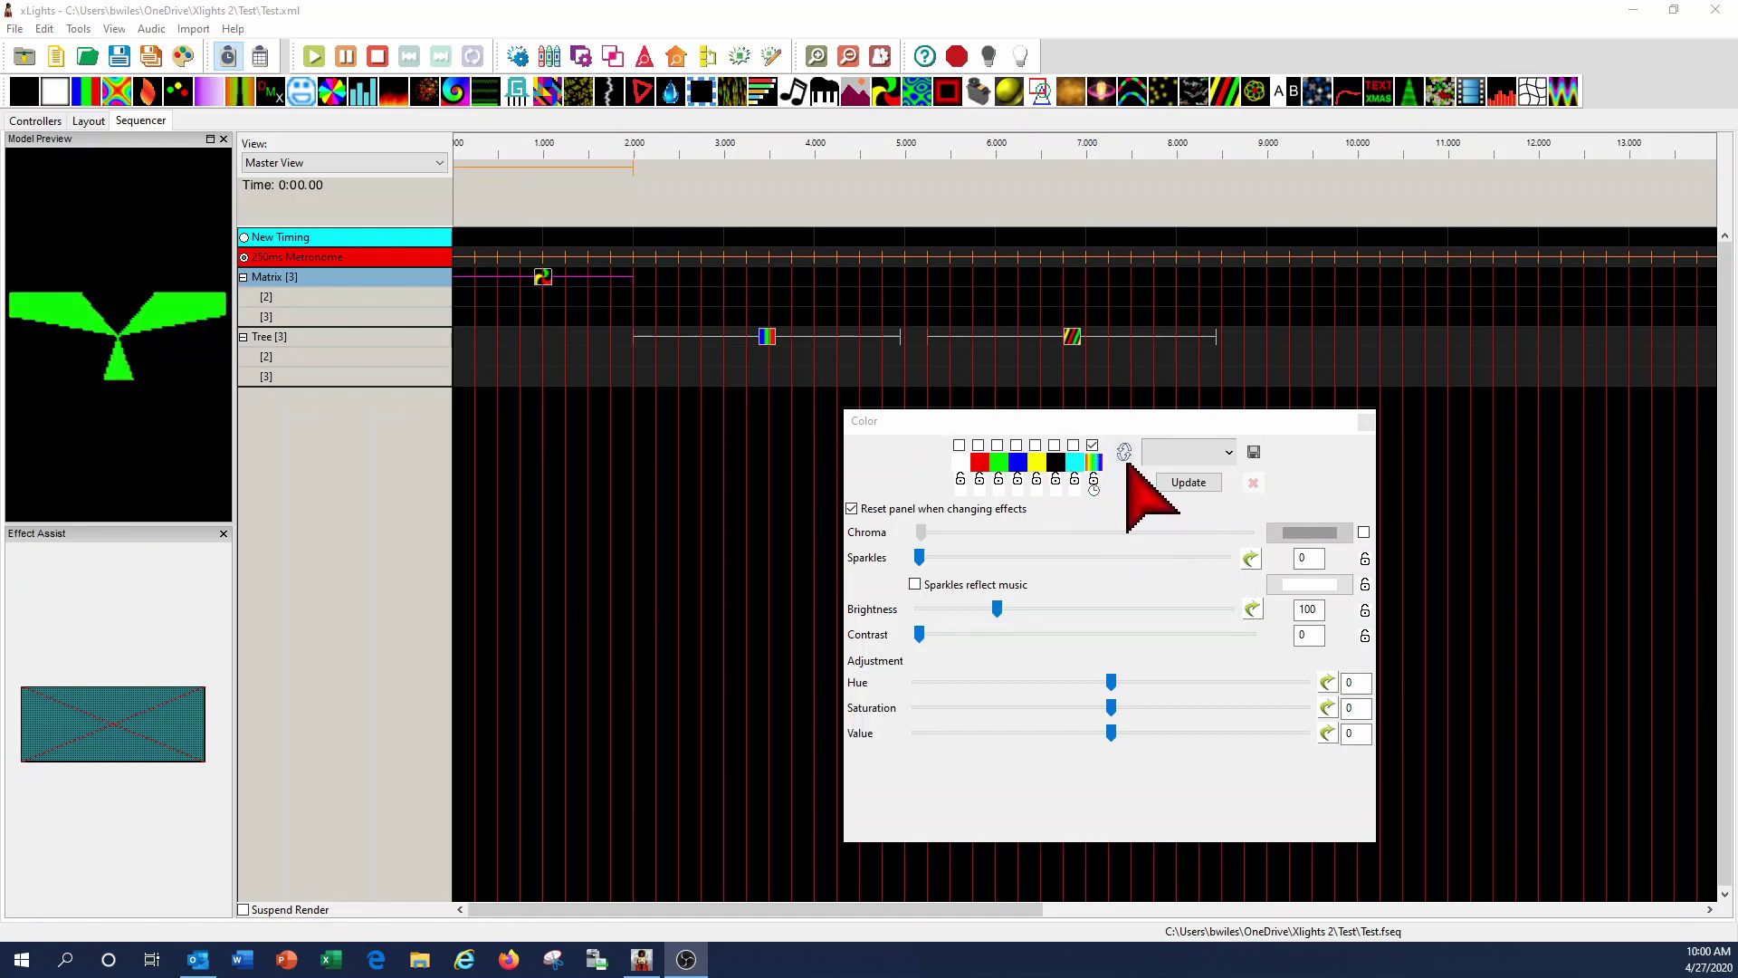
# - Select the Matrix effect and widen and heighten the Model Preview area
pyautogui.click(258, 277)
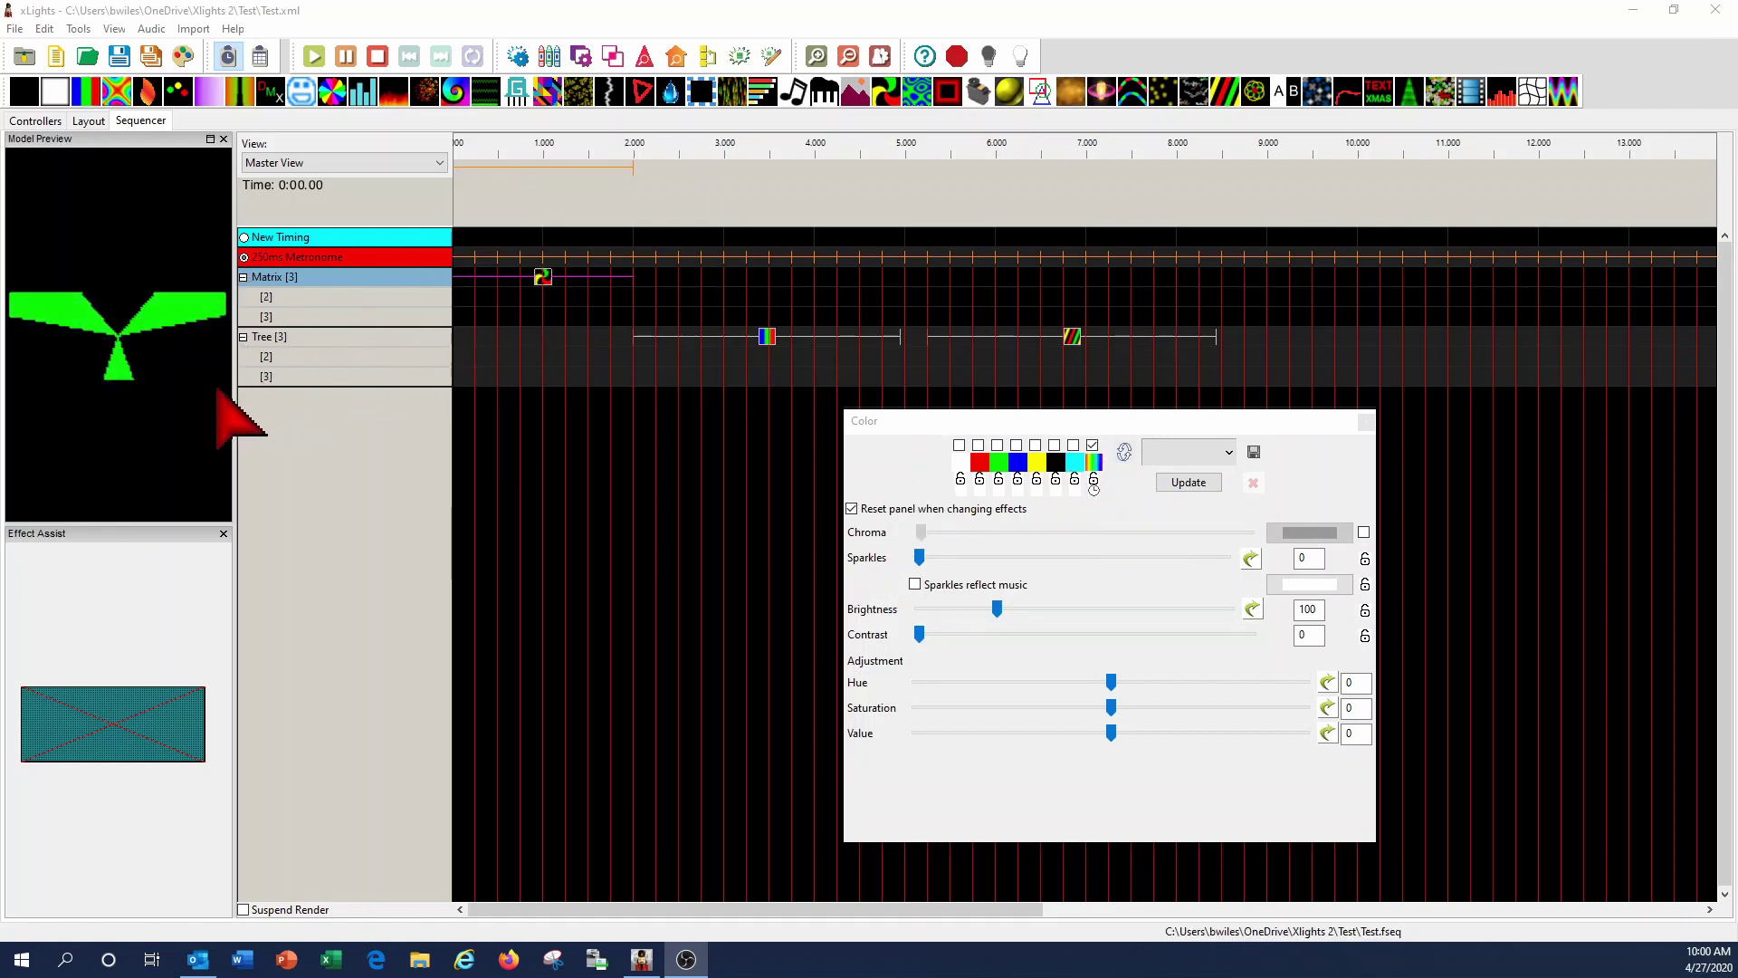
pyautogui.moveTo(235, 409); pyautogui.dragTo(528, 411)
pyautogui.moveTo(481, 528); pyautogui.dragTo(500, 623)
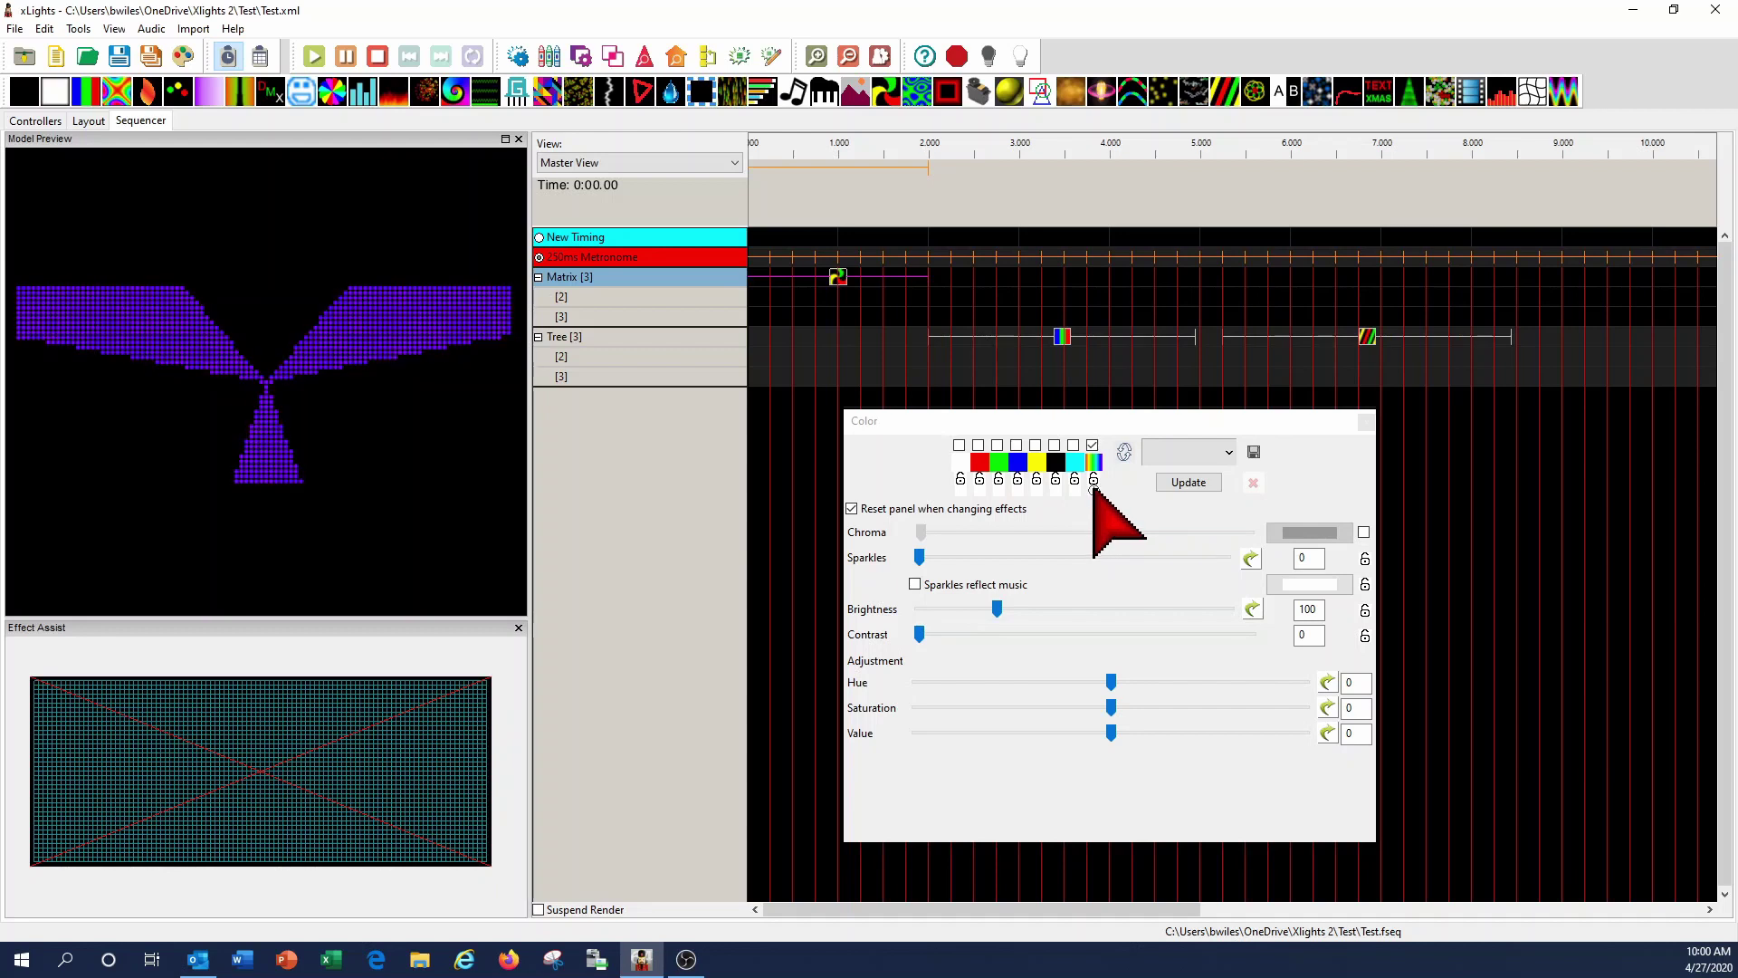
# - Apply the rainbow gradient swatch to the Matrix Pinwheel effect
pyautogui.click(1093, 486)
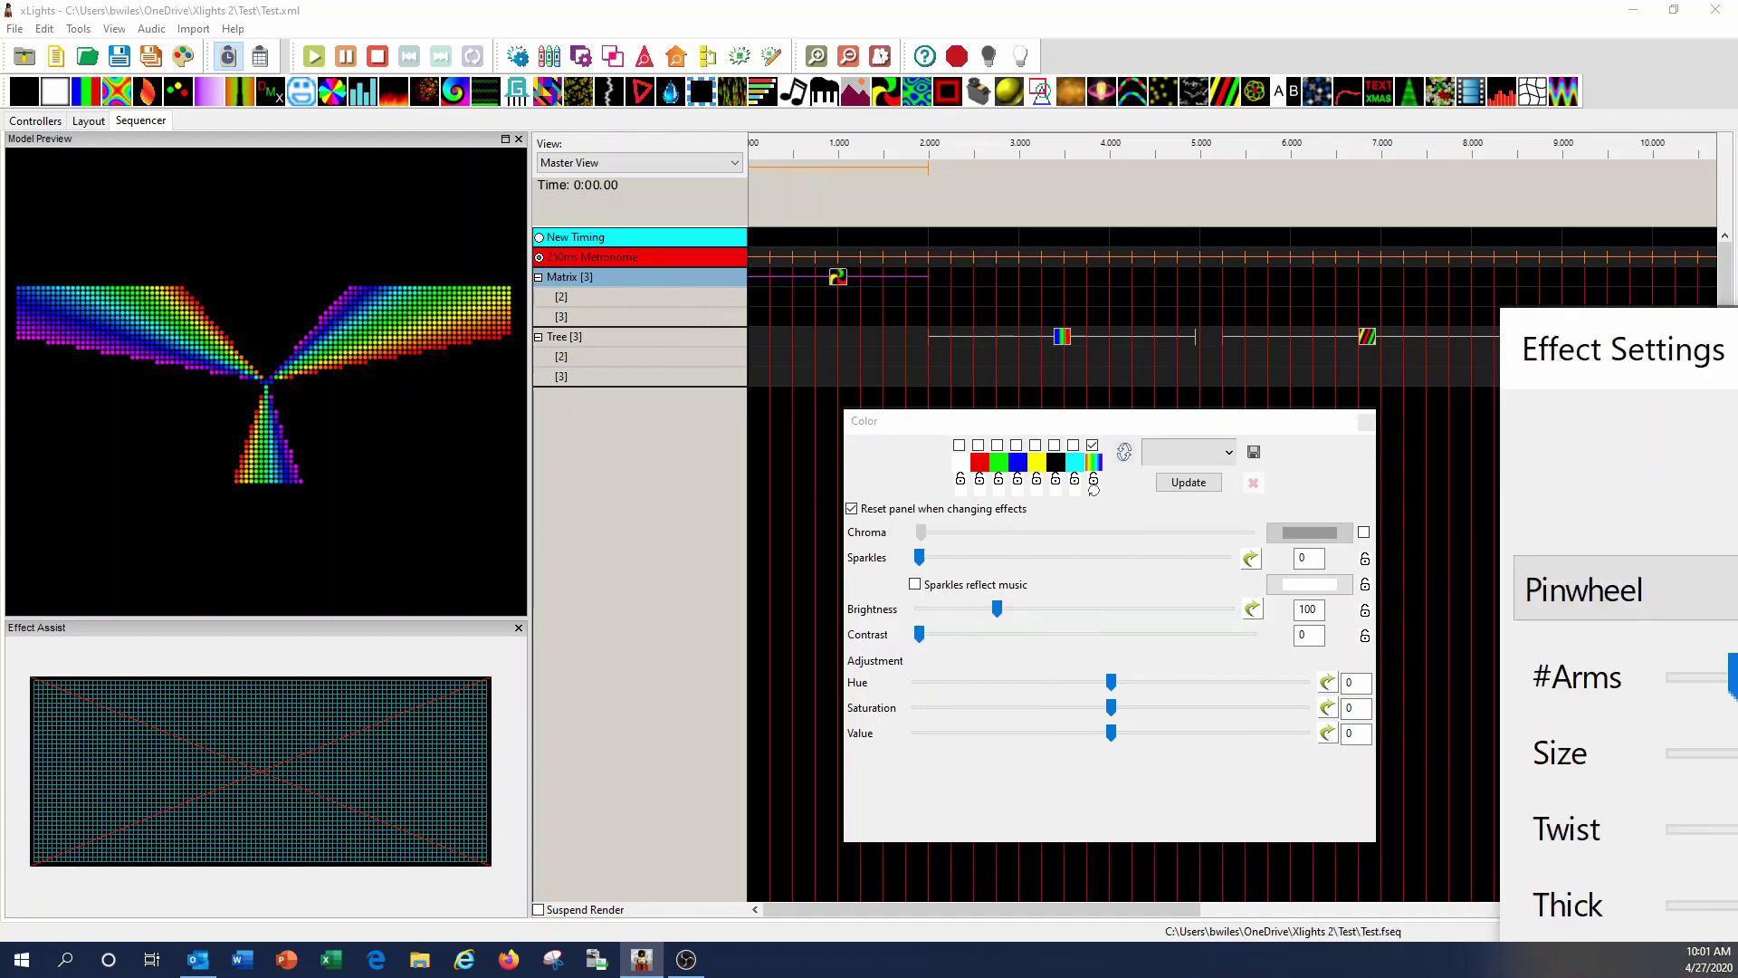
# - Bring the Pinwheel Effect Settings into view and set Speed to 1
pyautogui.moveTo(1611, 415); pyautogui.dragTo(1427, 234)
pyautogui.click(1559, 445)
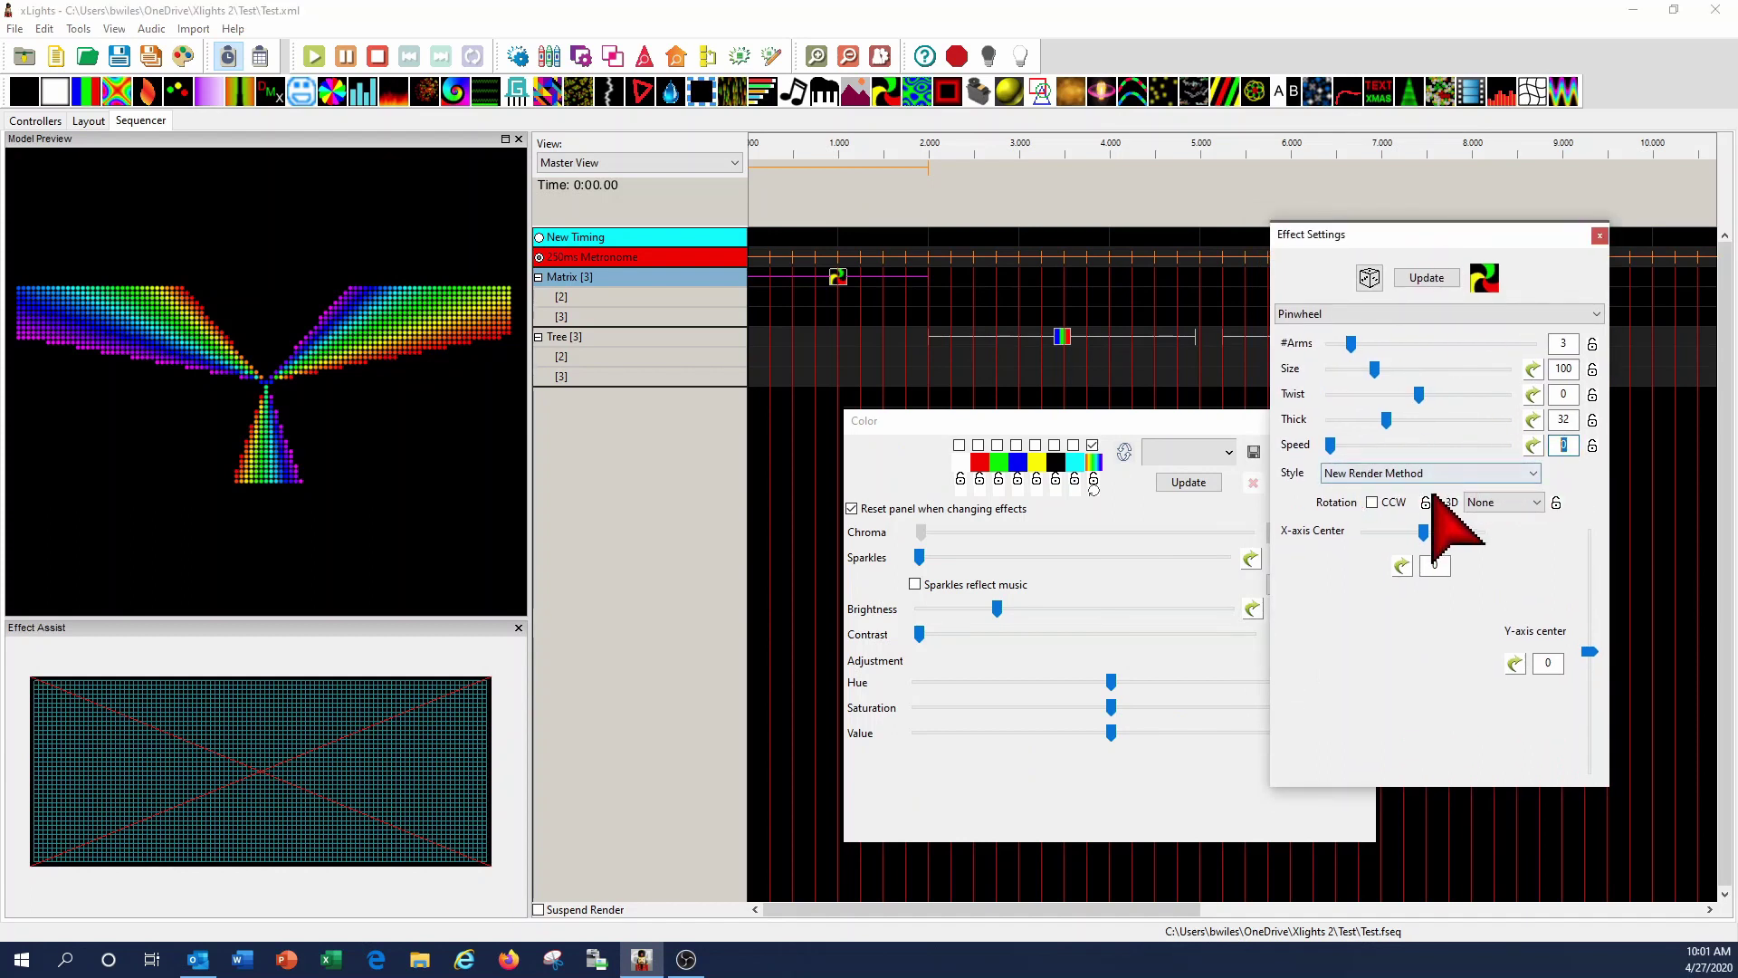
pyautogui.write('1')
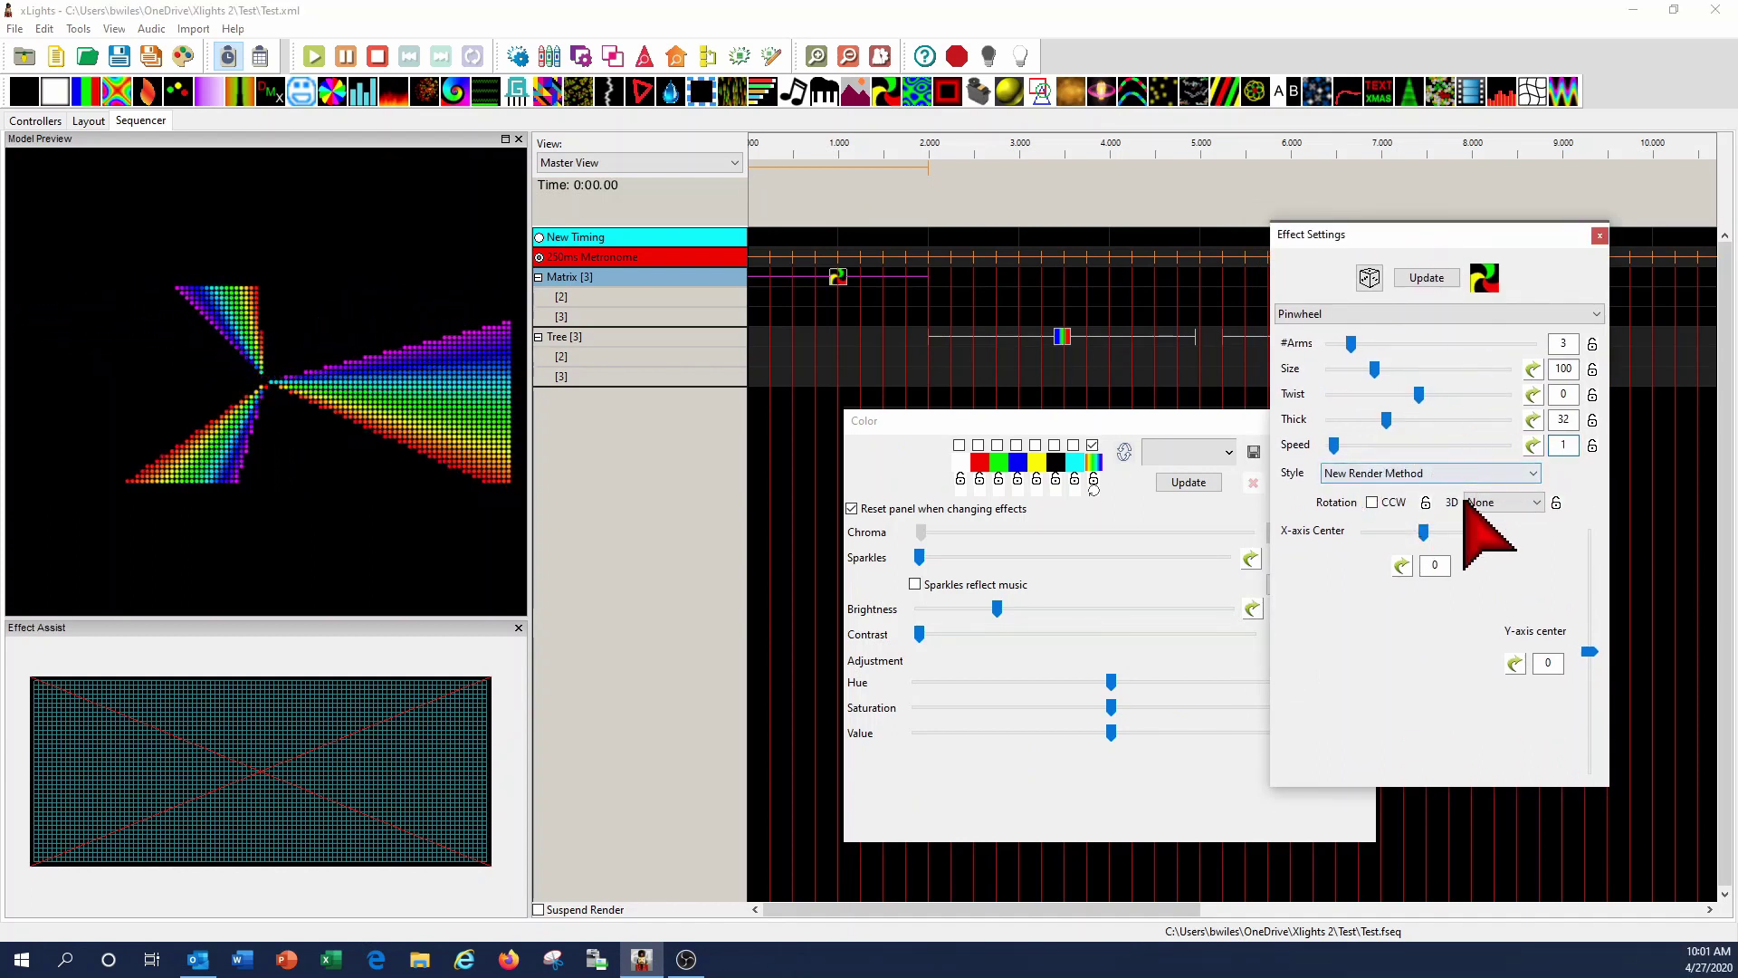
# - Try 3D and 3D Inverted shading, set 3D back to None, and move the settings window aside
pyautogui.click(1536, 502)
pyautogui.click(1512, 534)
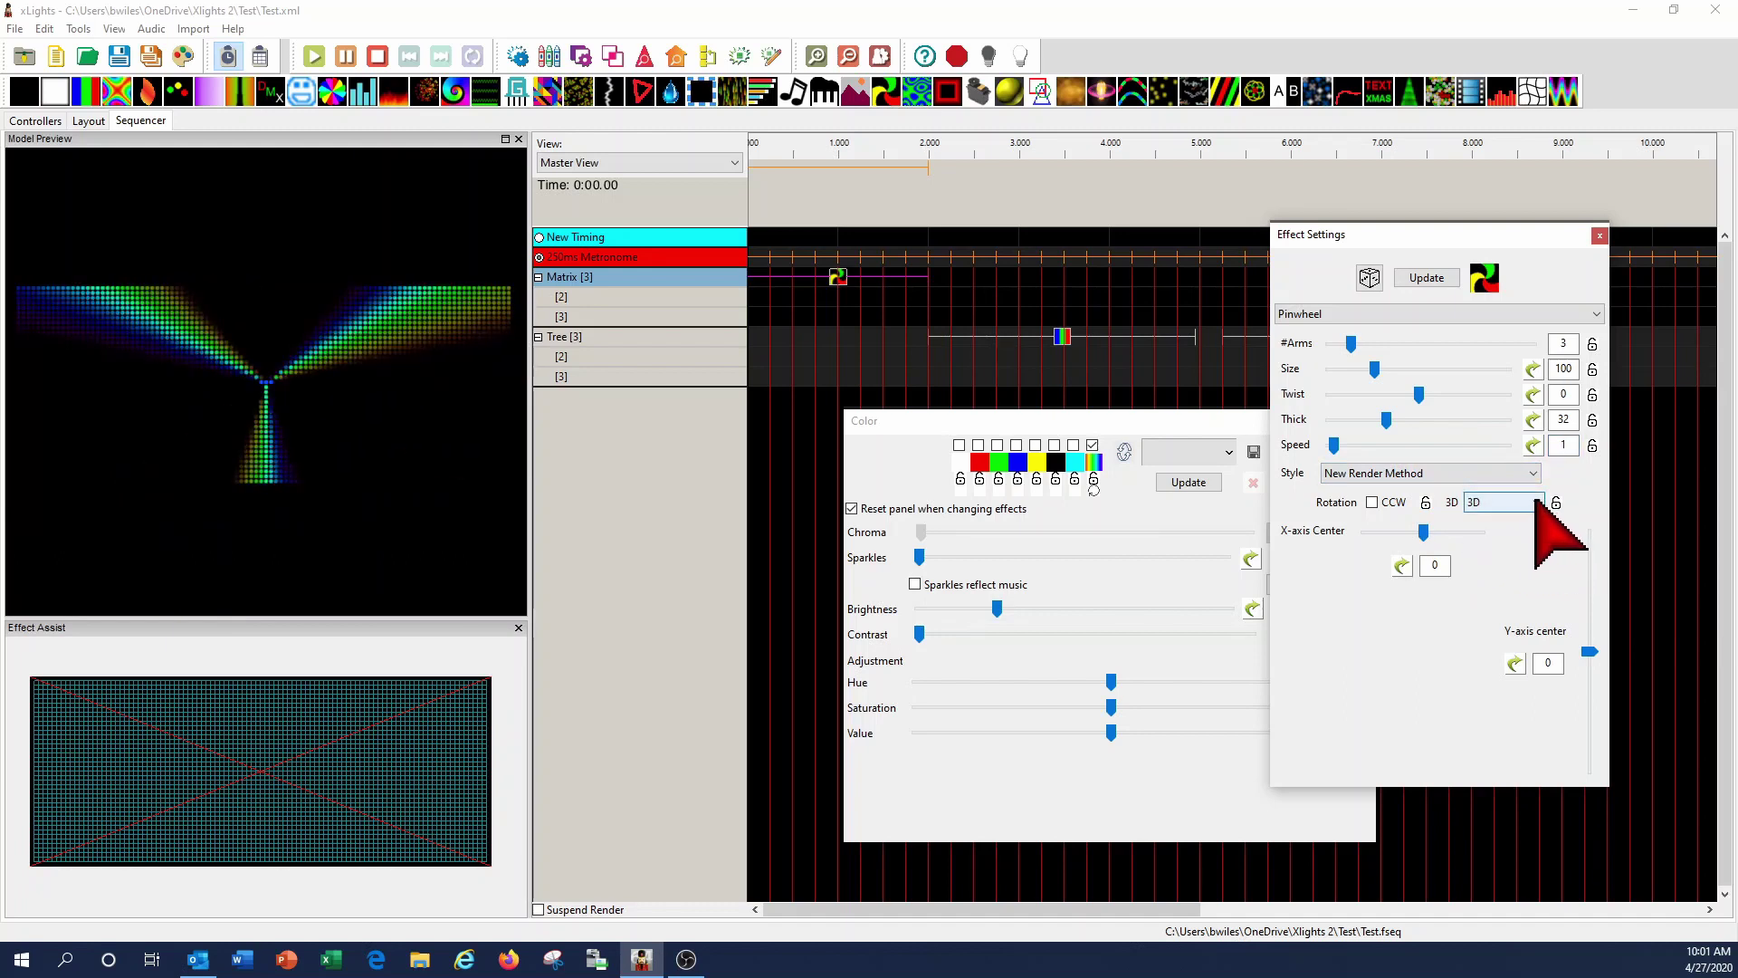
pyautogui.click(1535, 502)
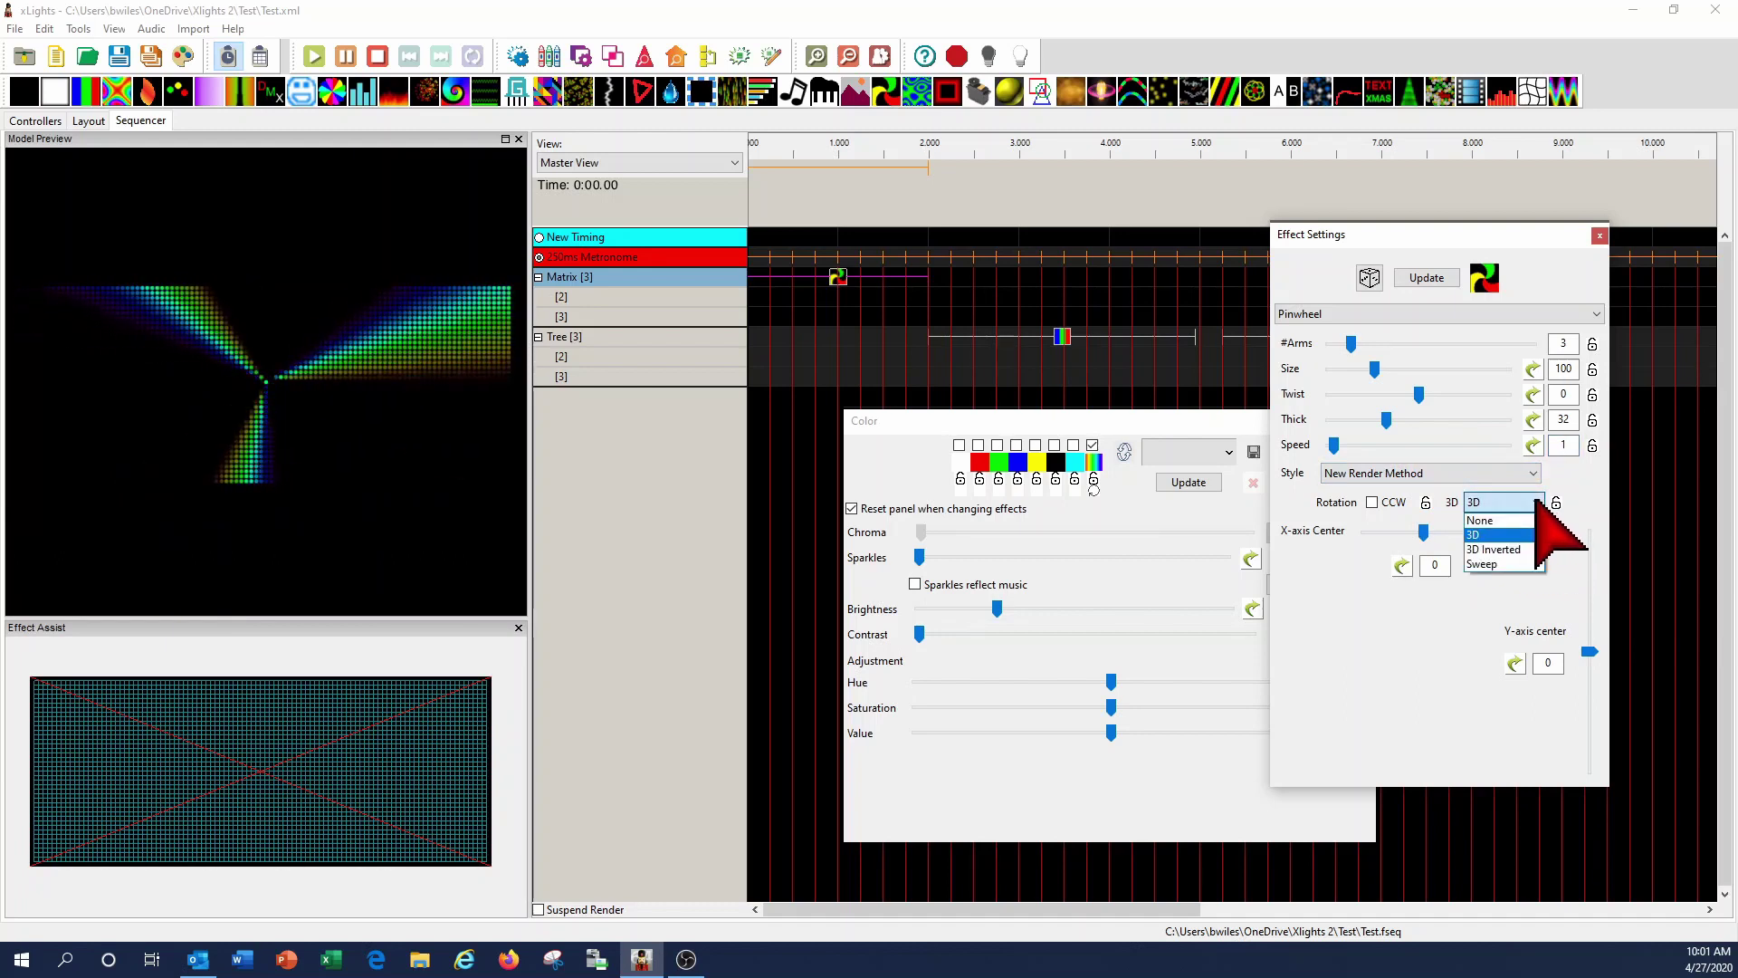
pyautogui.click(1512, 549)
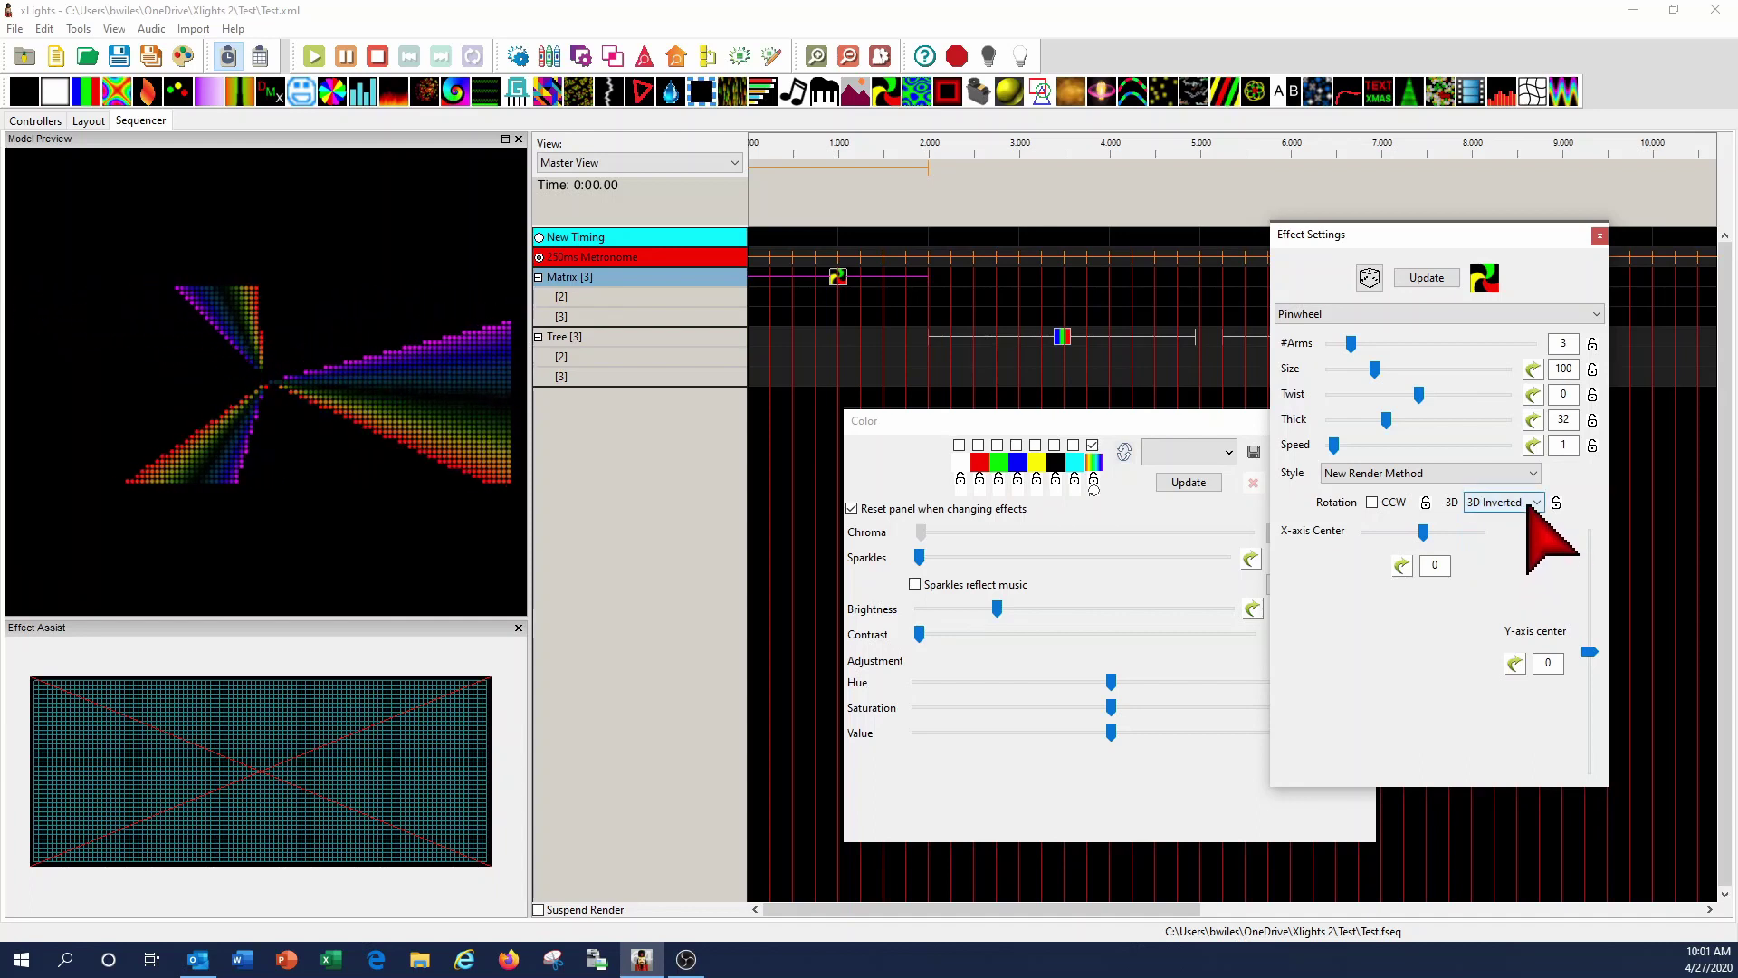
pyautogui.click(1536, 503)
pyautogui.click(1503, 521)
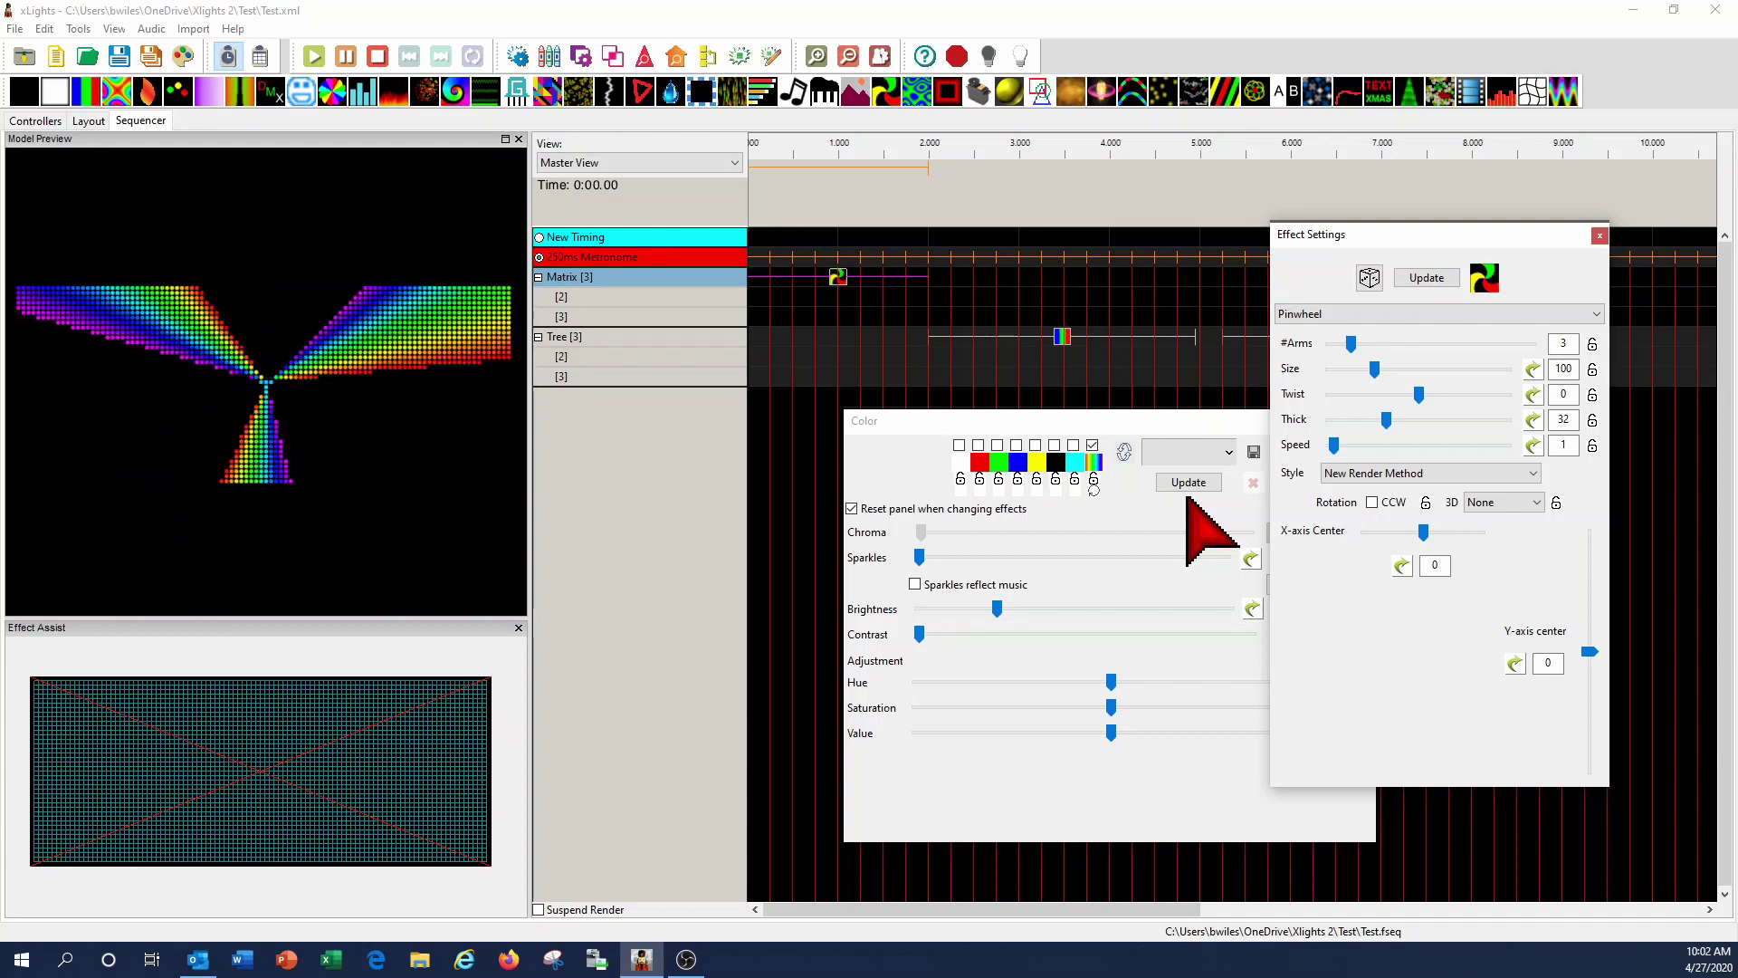
pyautogui.moveTo(1398, 238); pyautogui.dragTo(1149, 885)
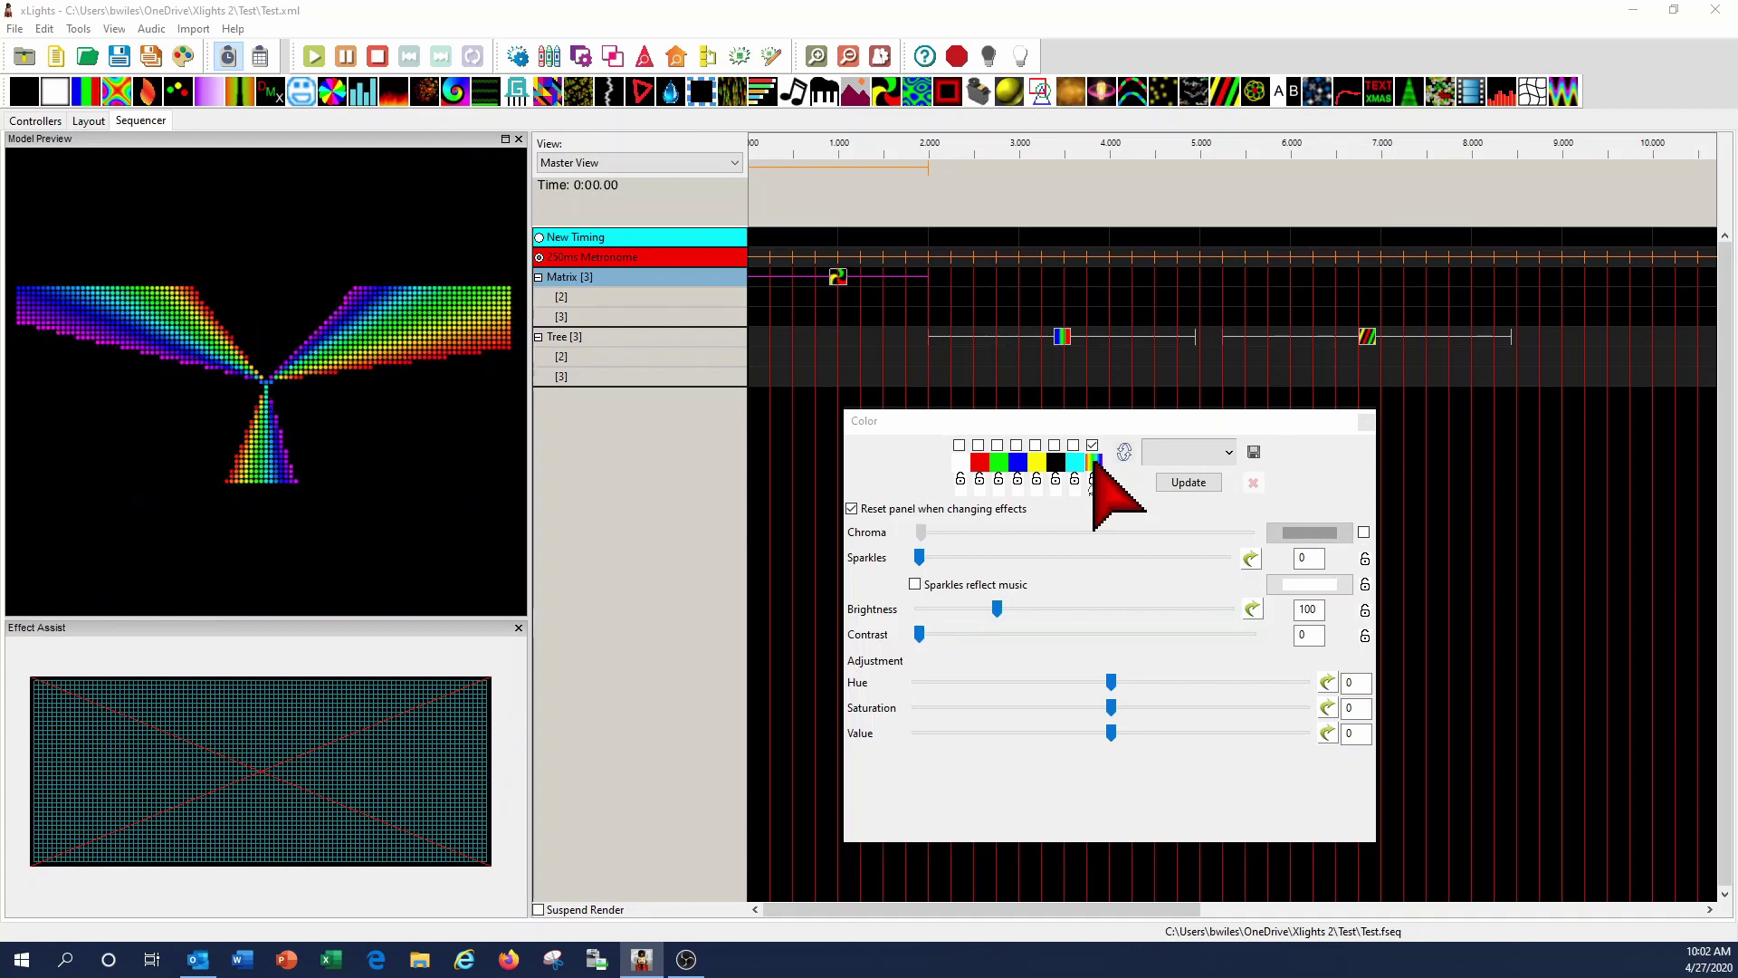
# - Open and resize the last colour's Color Curve, trying red-to-green and white-pink-red-green presets
pyautogui.click(1094, 461)
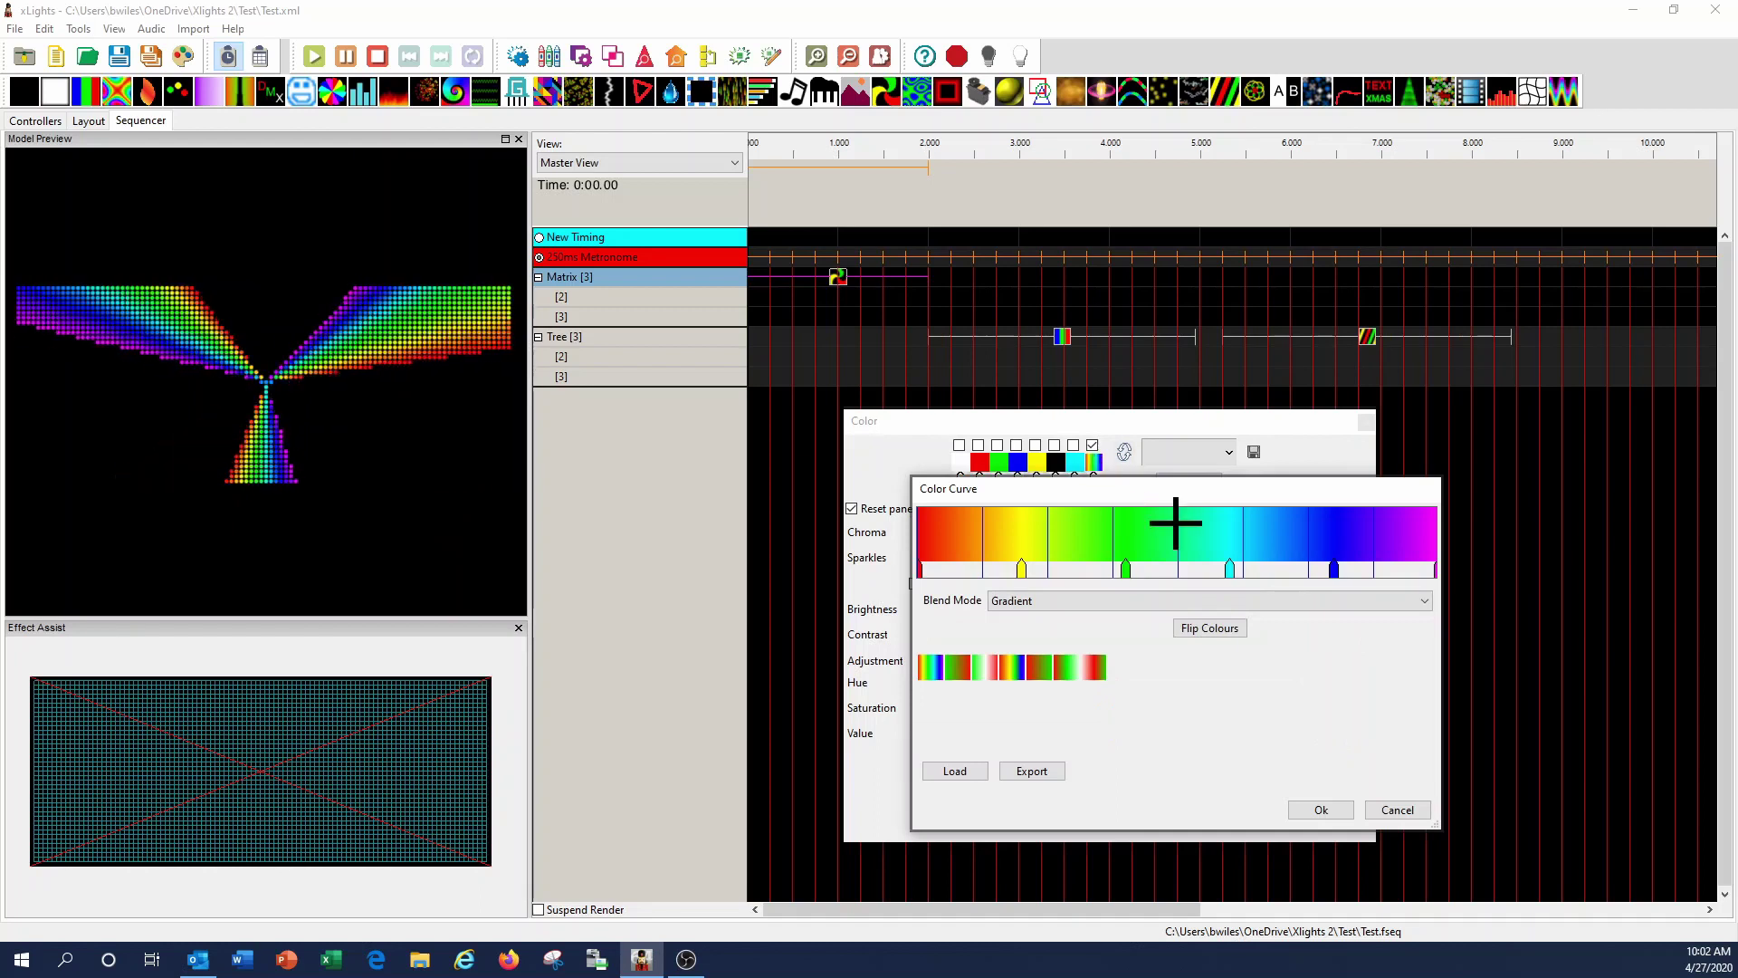
pyautogui.moveTo(1156, 488); pyautogui.dragTo(1003, 253)
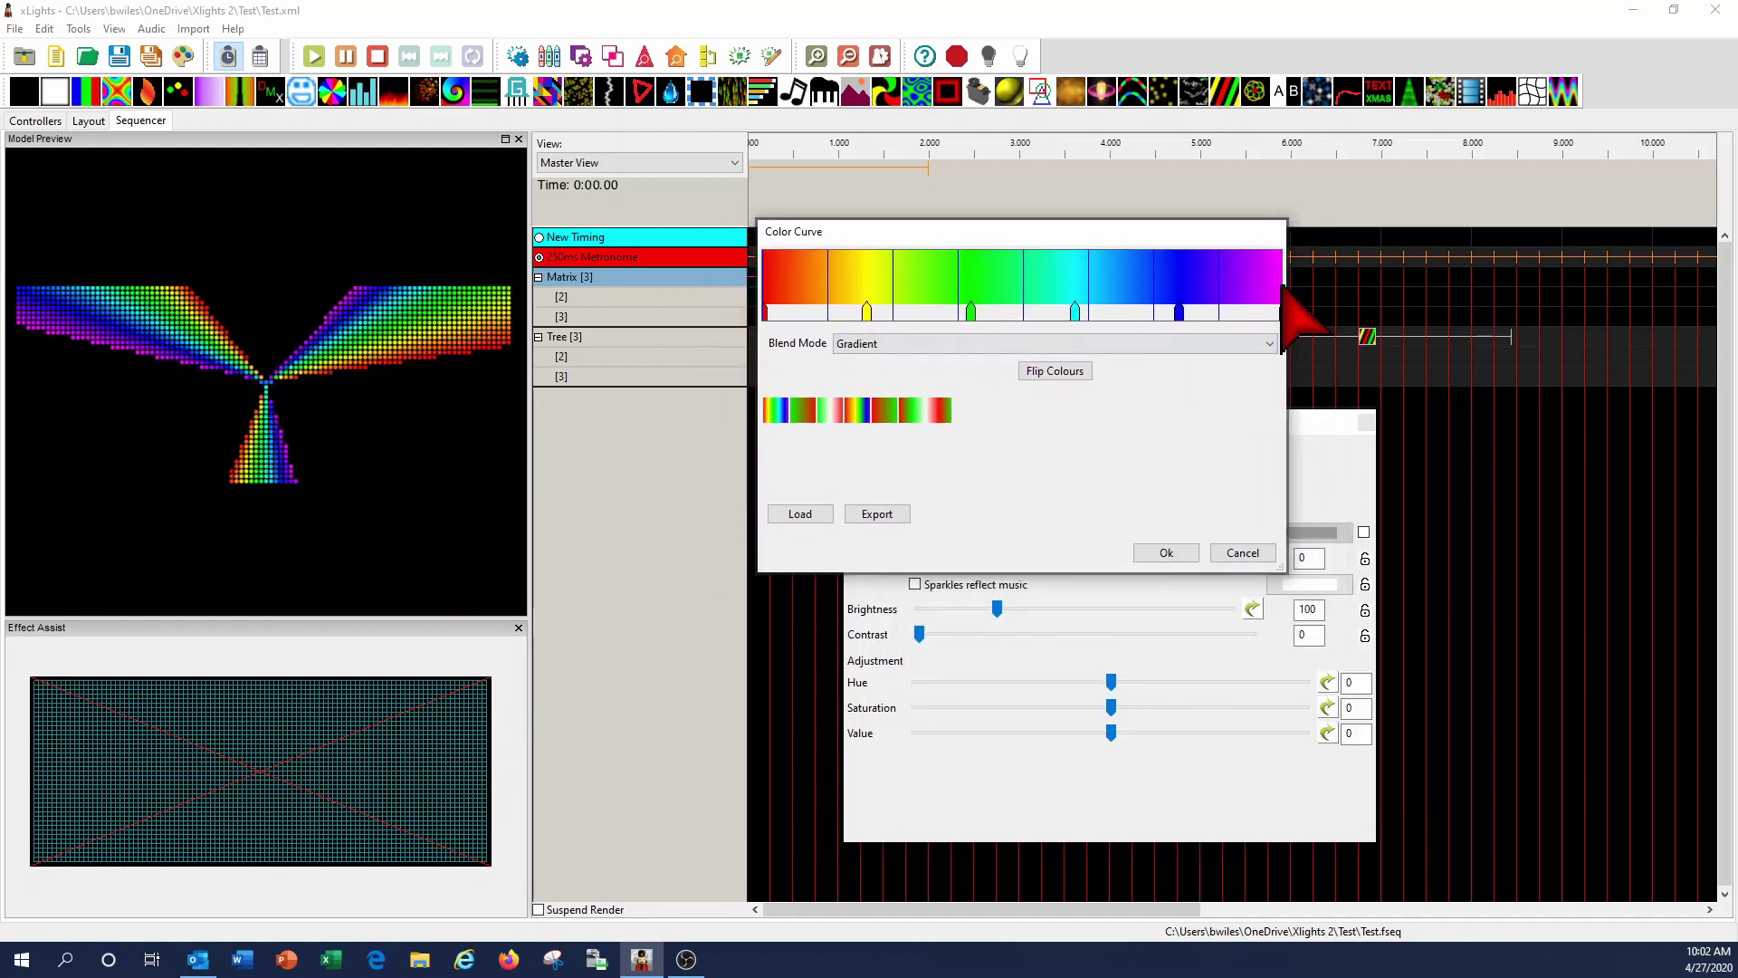
pyautogui.moveTo(1290, 283); pyautogui.dragTo(1459, 265)
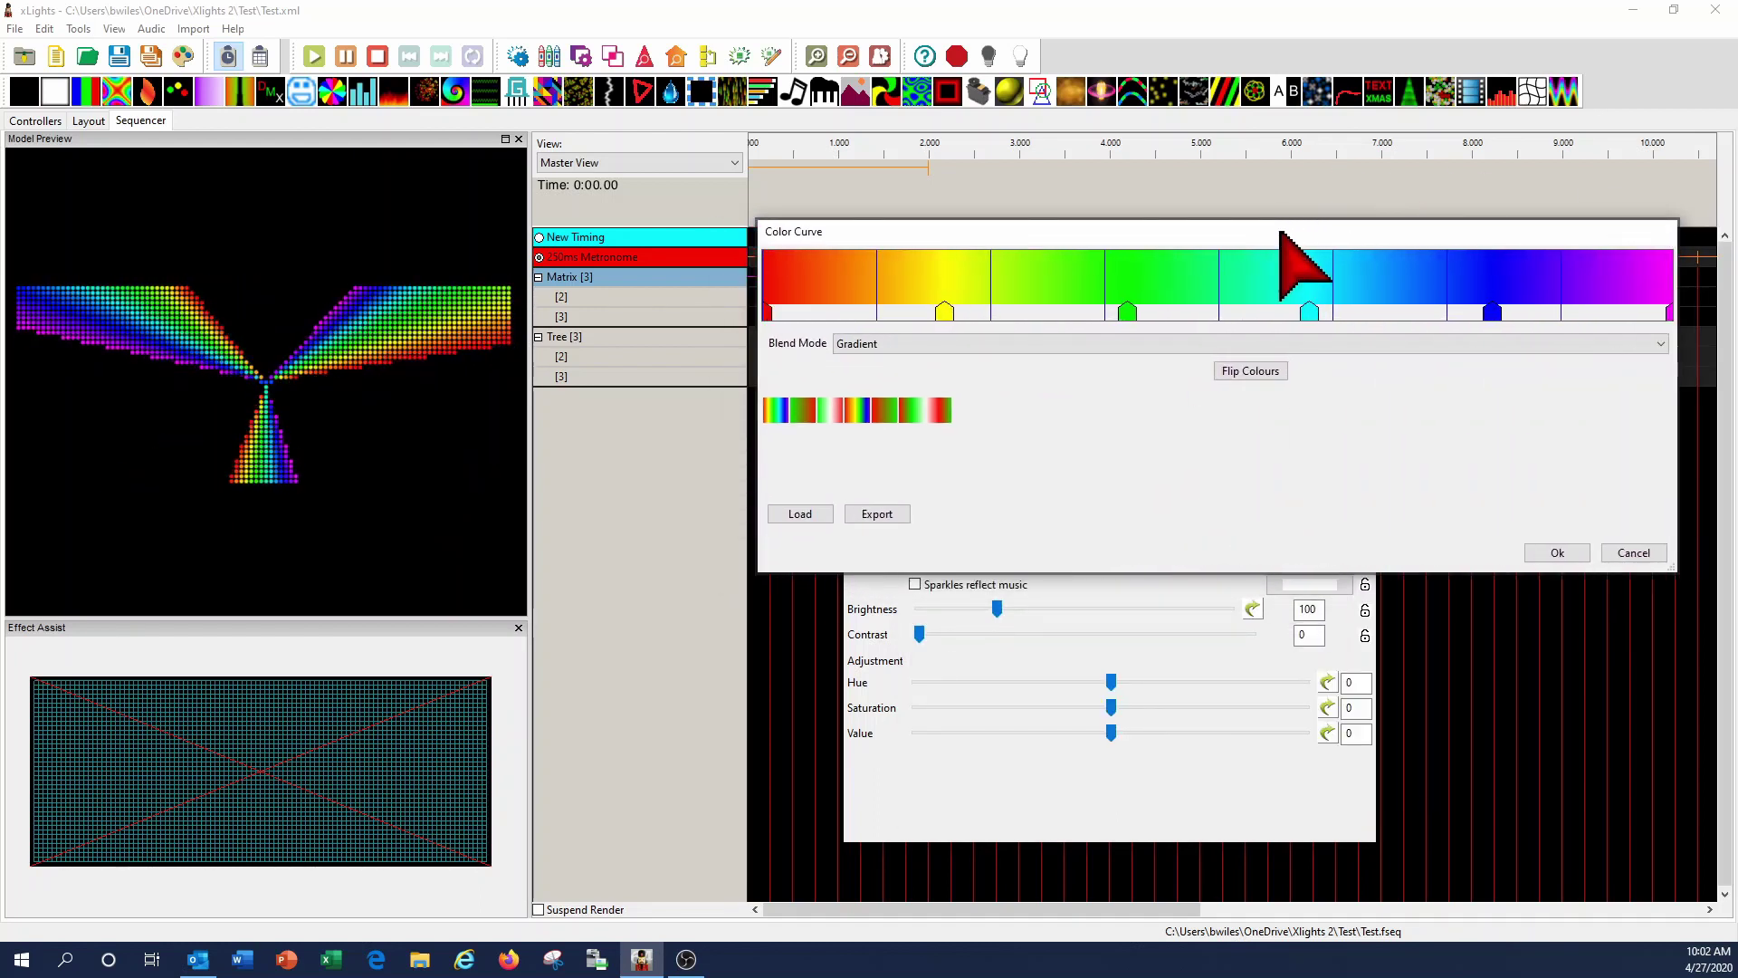
pyautogui.moveTo(1300, 260); pyautogui.dragTo(1192, 169)
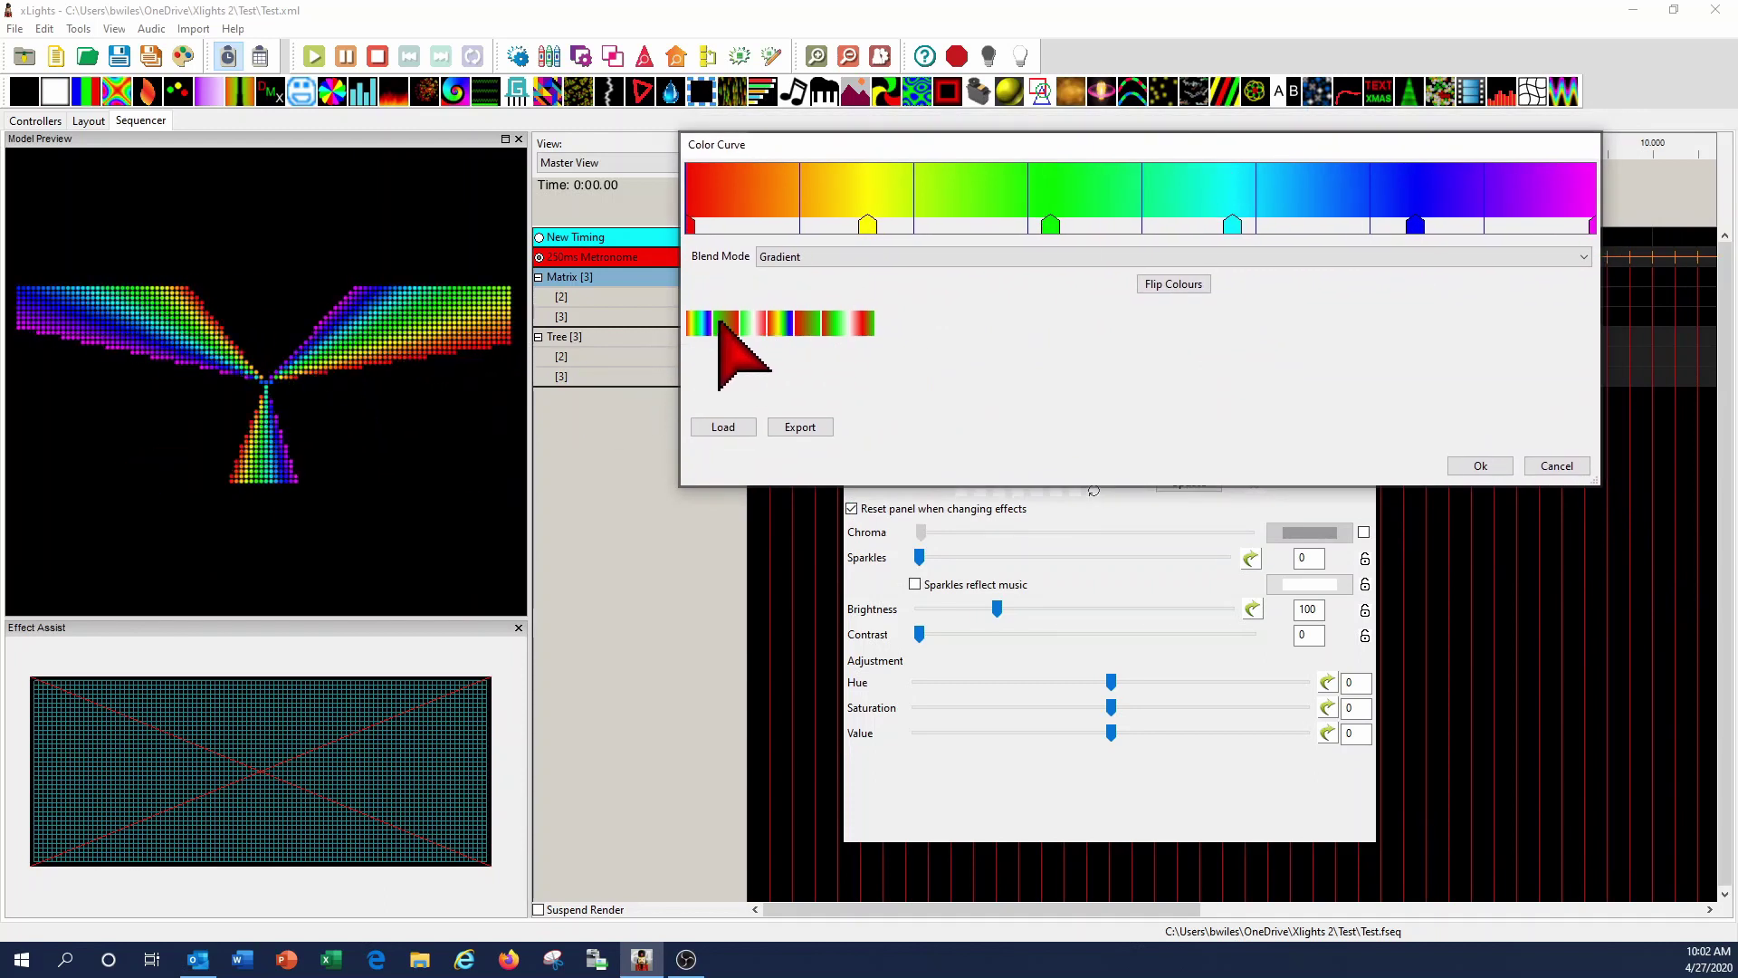
pyautogui.click(800, 329)
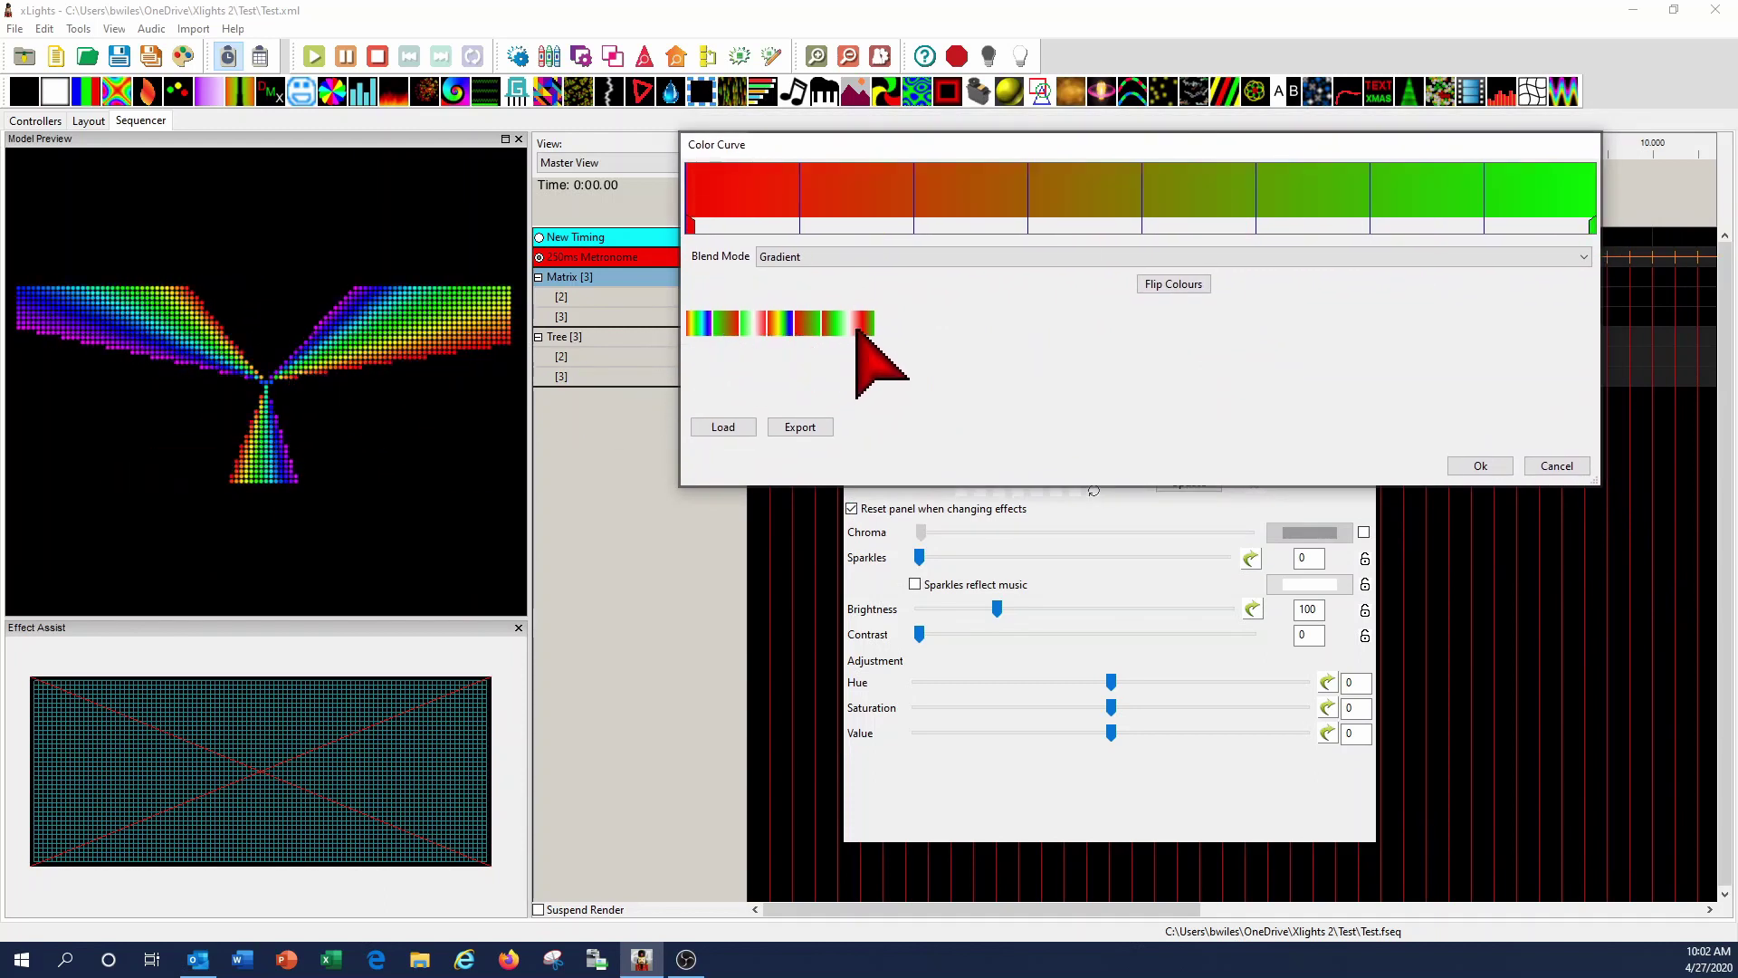
pyautogui.click(851, 329)
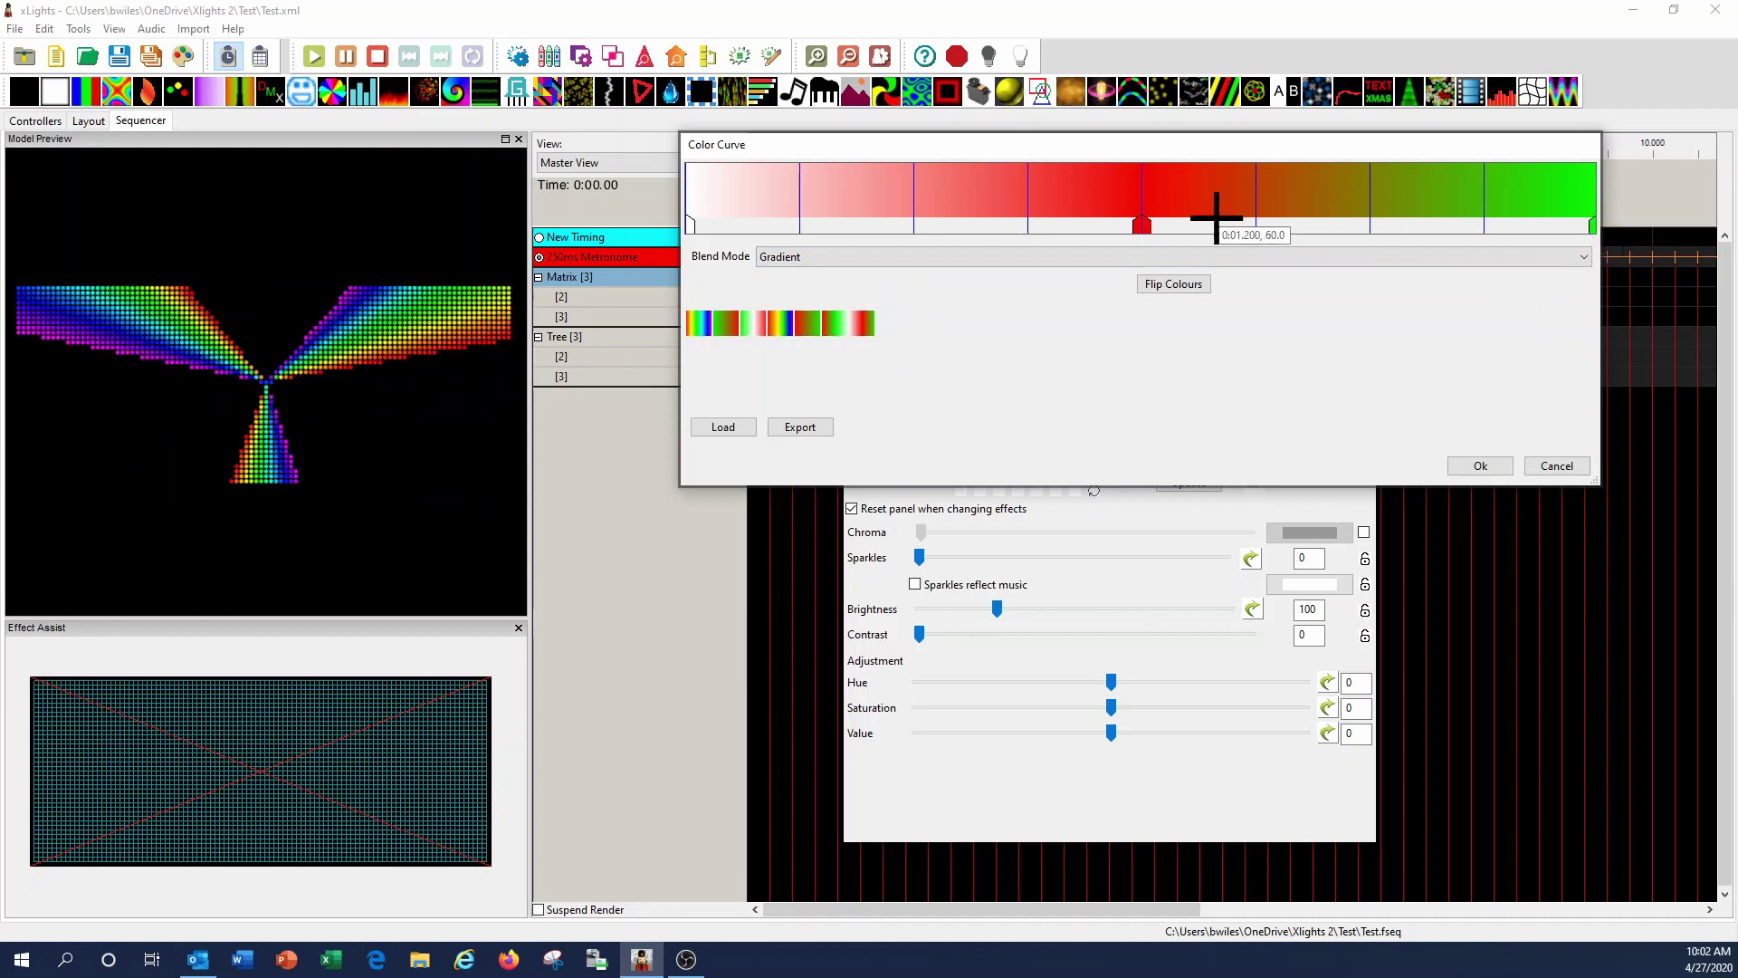
pyautogui.moveTo(1142, 224)
pyautogui.mouseDown()
pyautogui.moveTo(1303, 226)
pyautogui.moveTo(950, 226)
pyautogui.moveTo(1143, 225)
pyautogui.mouseUp()
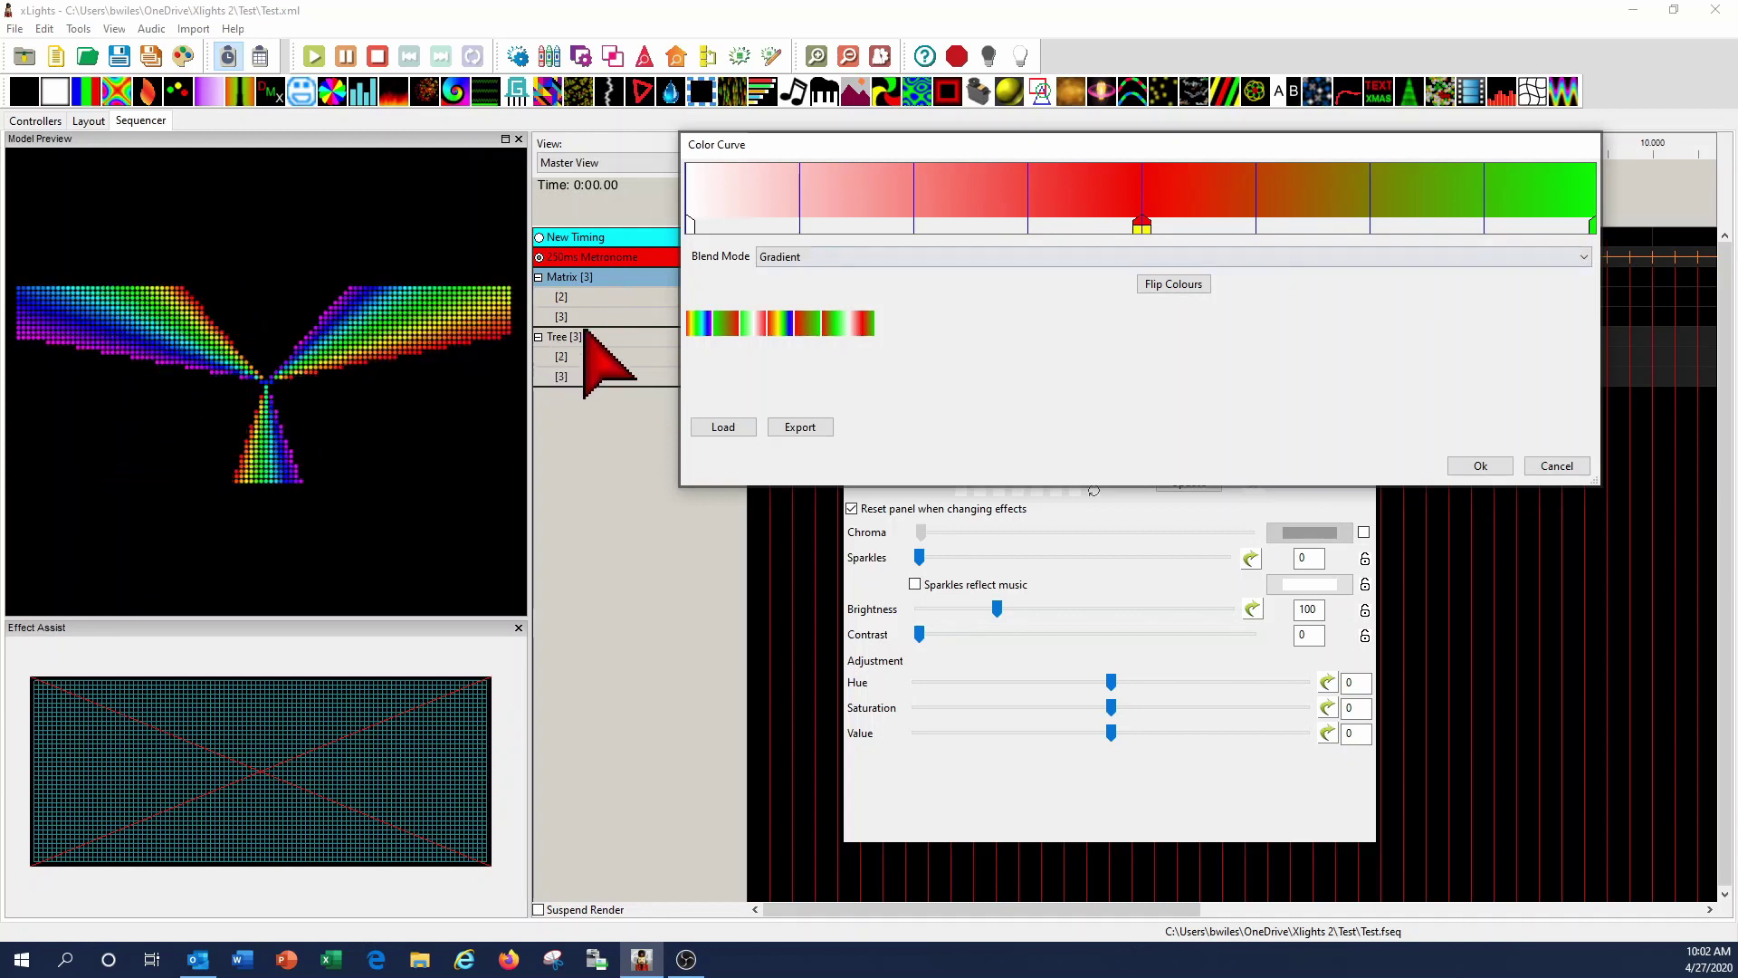
# - Decline one preset replacement, then accept loading the rainbow preset
pyautogui.click(706, 322)
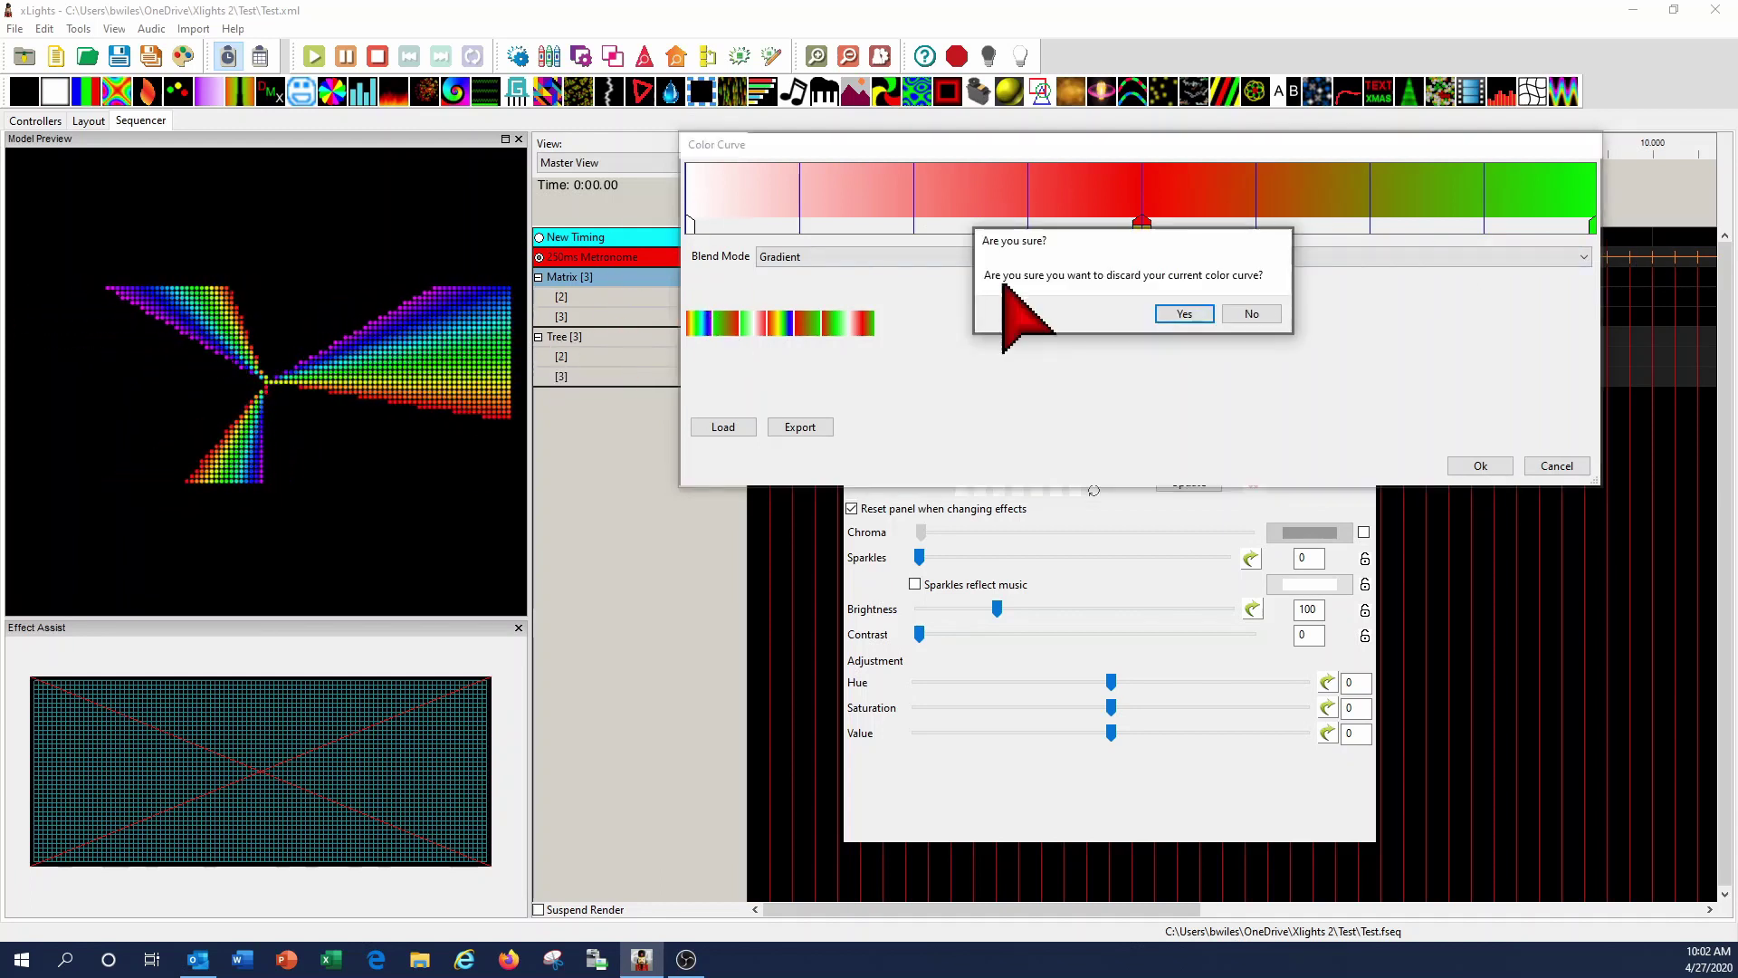
pyautogui.click(1251, 315)
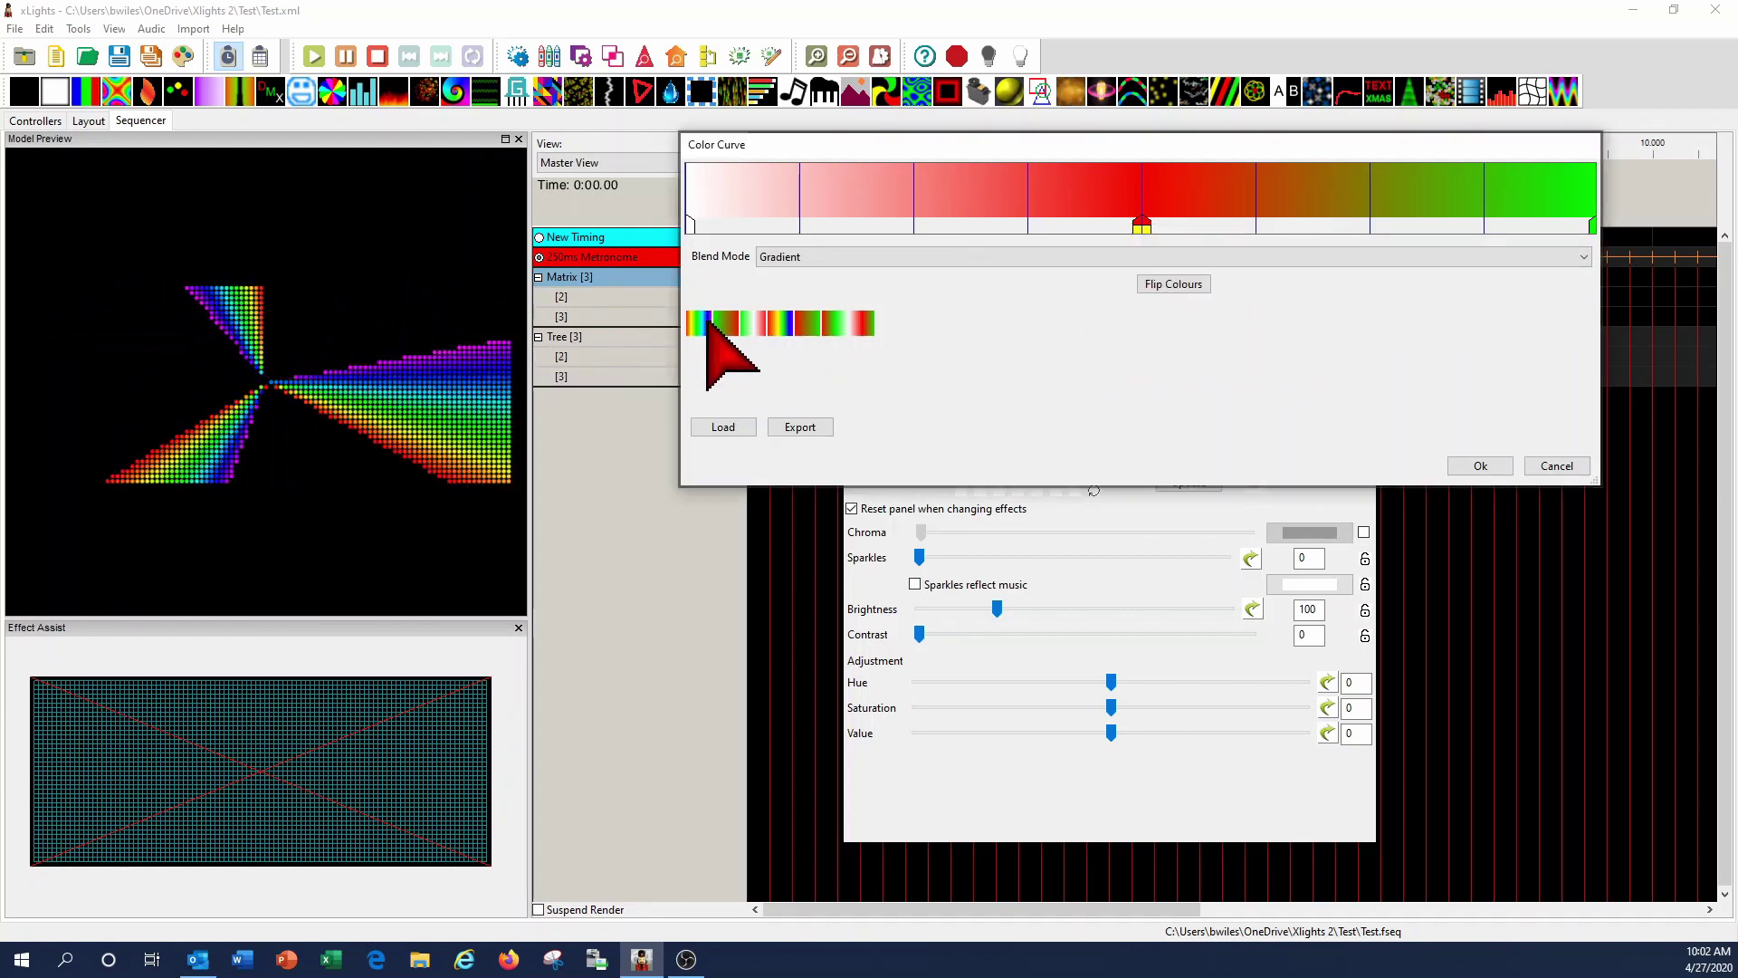
pyautogui.click(707, 324)
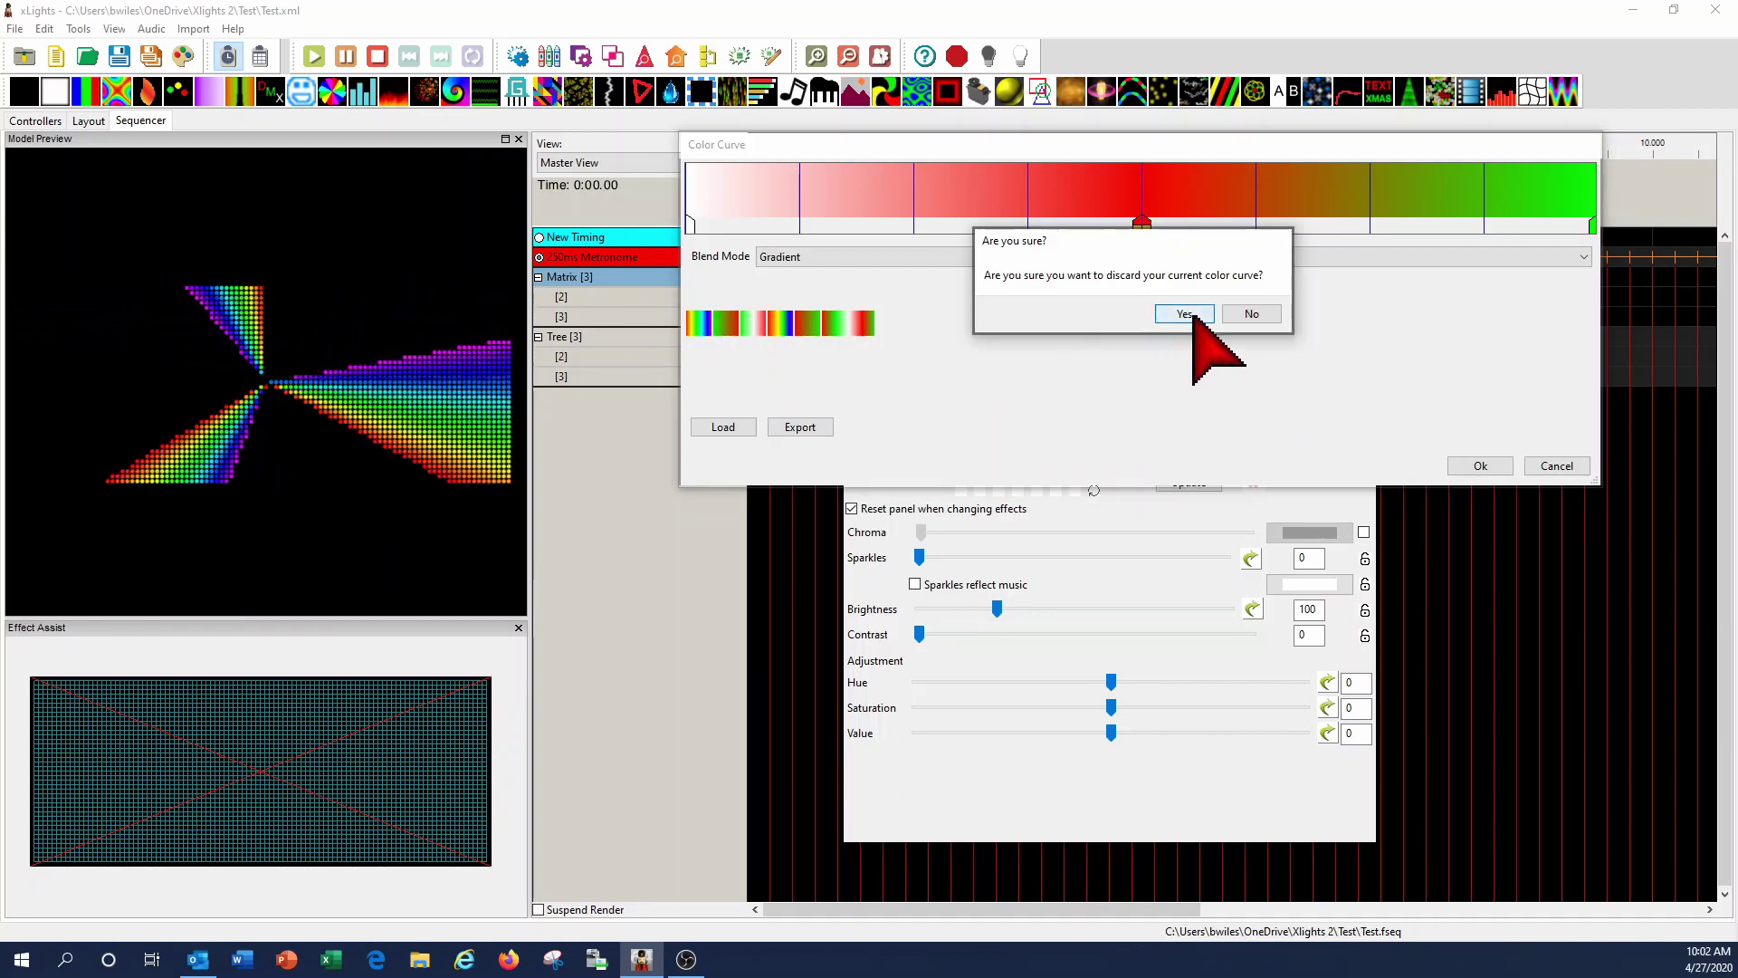
pyautogui.click(1184, 313)
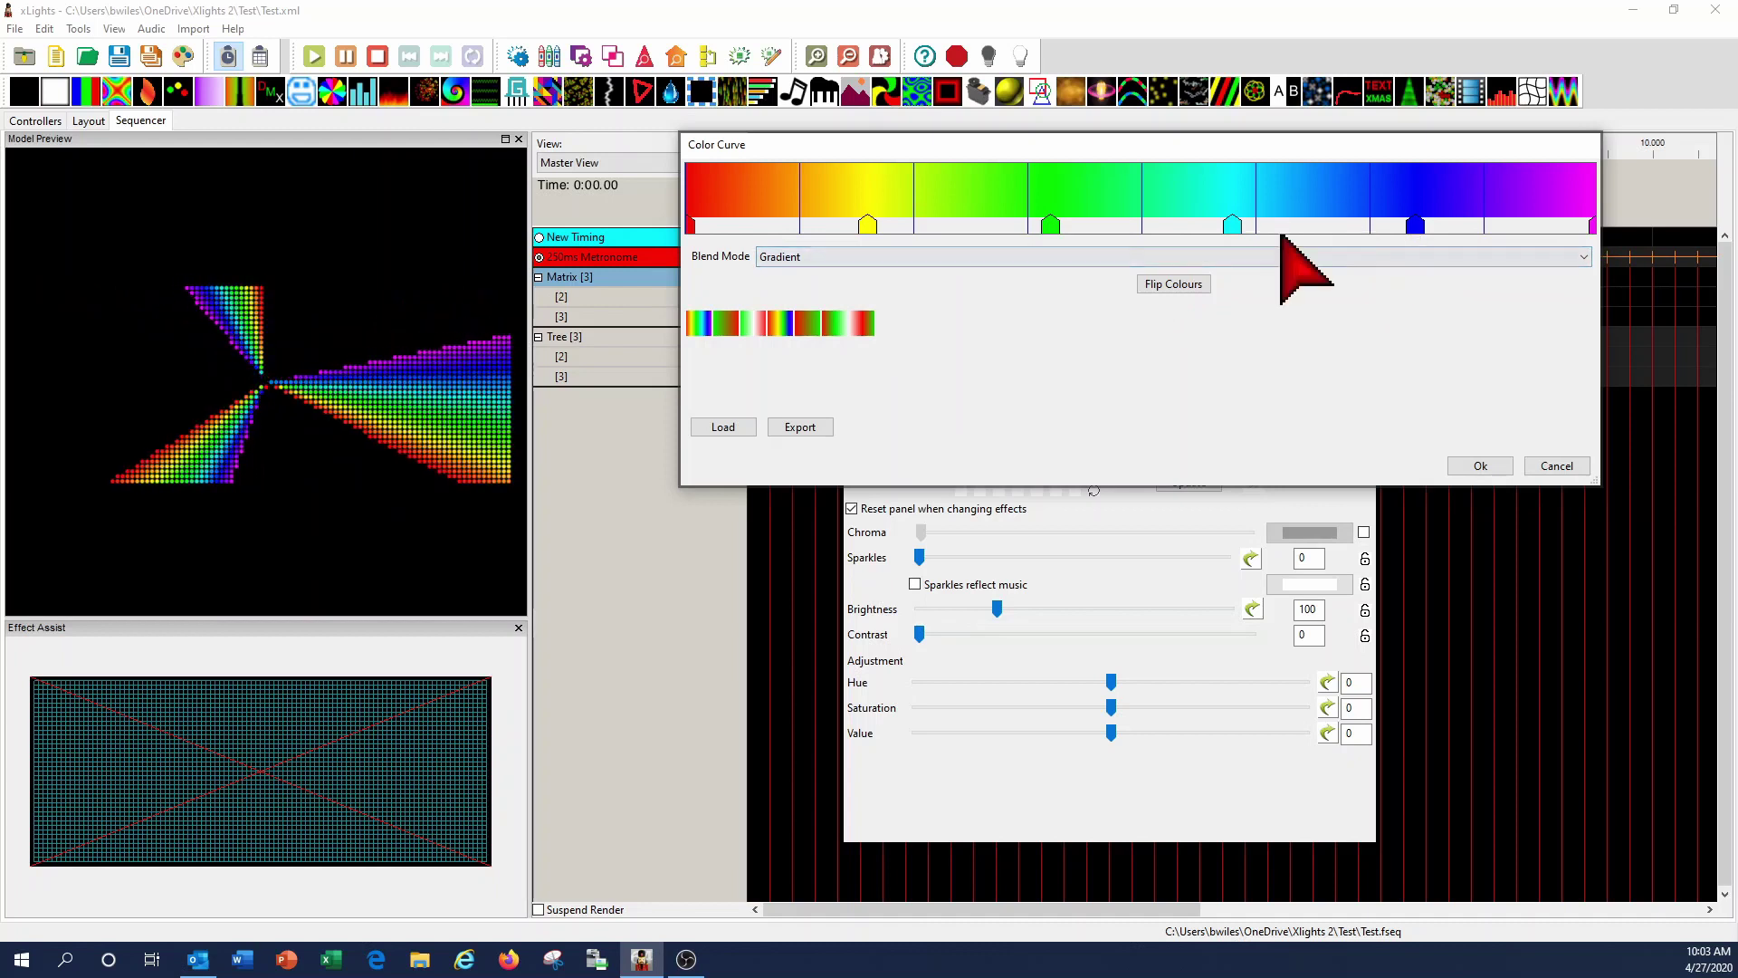
# - Shift the blue and green points right, add and delete a black point, then pick the red-white-green preset
pyautogui.moveTo(1418, 225)
pyautogui.mouseDown()
pyautogui.moveTo(1513, 226)
pyautogui.moveTo(1381, 226)
pyautogui.moveTo(1401, 226)
pyautogui.mouseUp()
pyautogui.moveTo(1055, 225)
pyautogui.mouseDown()
pyautogui.moveTo(1168, 233)
pyautogui.moveTo(1142, 234)
pyautogui.mouseUp()
pyautogui.press('Delete')
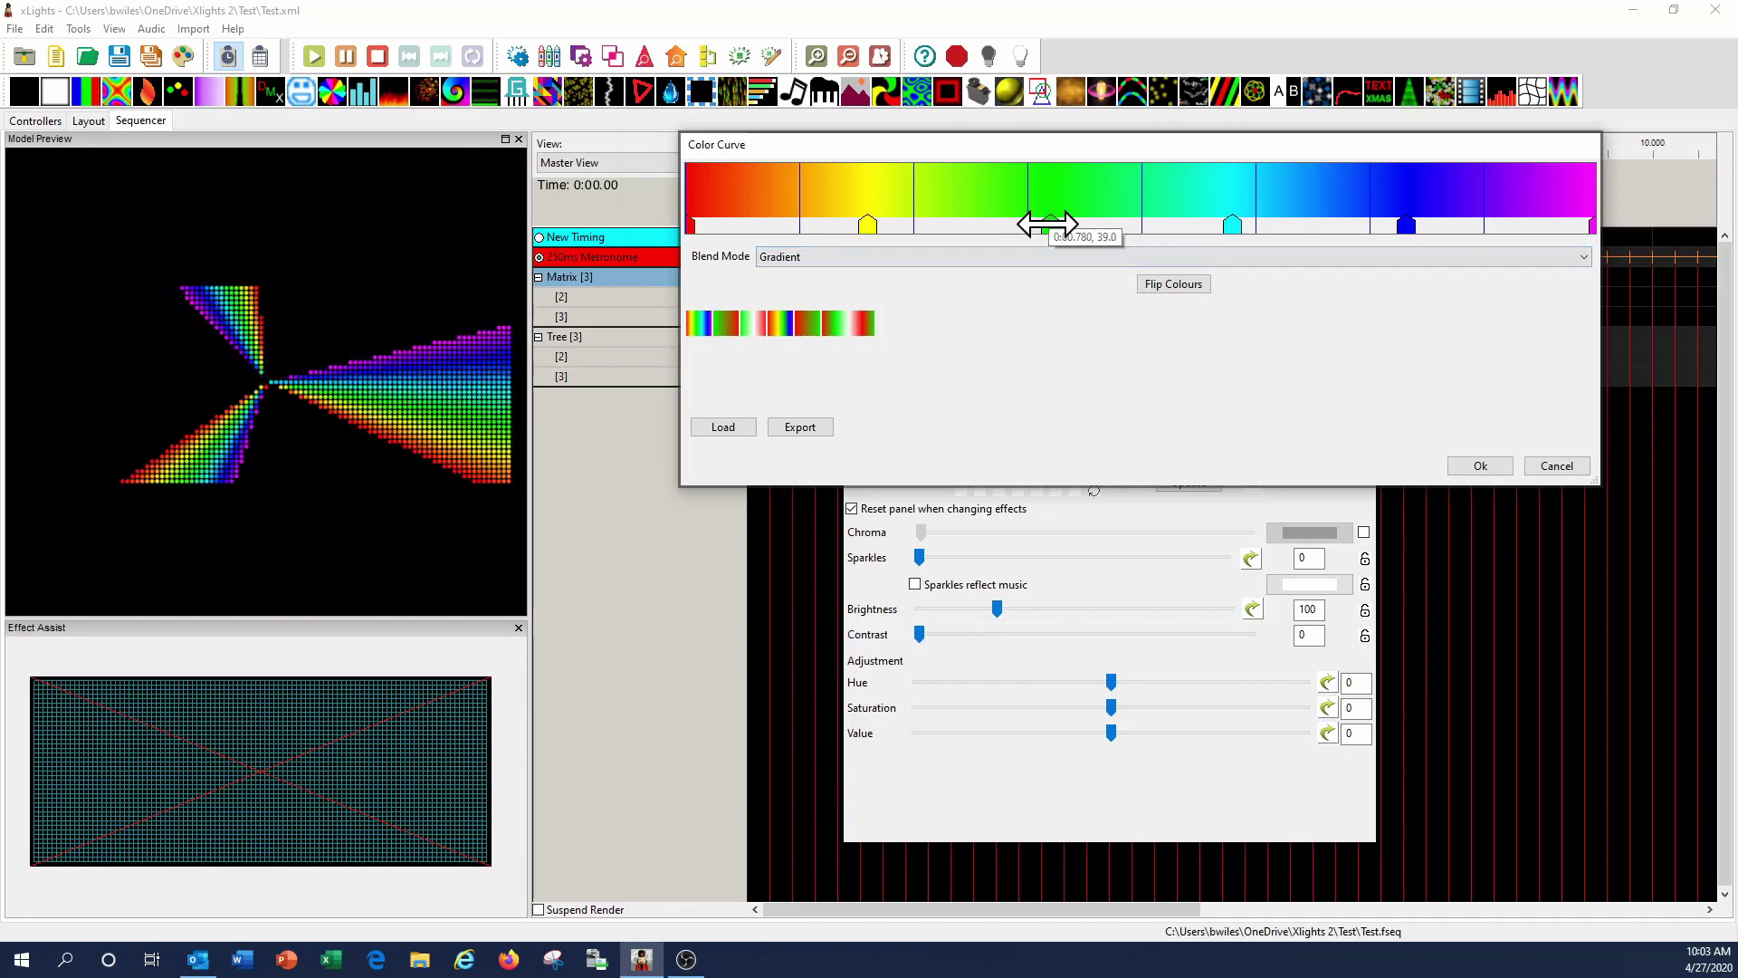
pyautogui.moveTo(1048, 223)
pyautogui.mouseDown()
pyautogui.moveTo(1137, 225)
pyautogui.moveTo(1086, 226)
pyautogui.mouseUp()
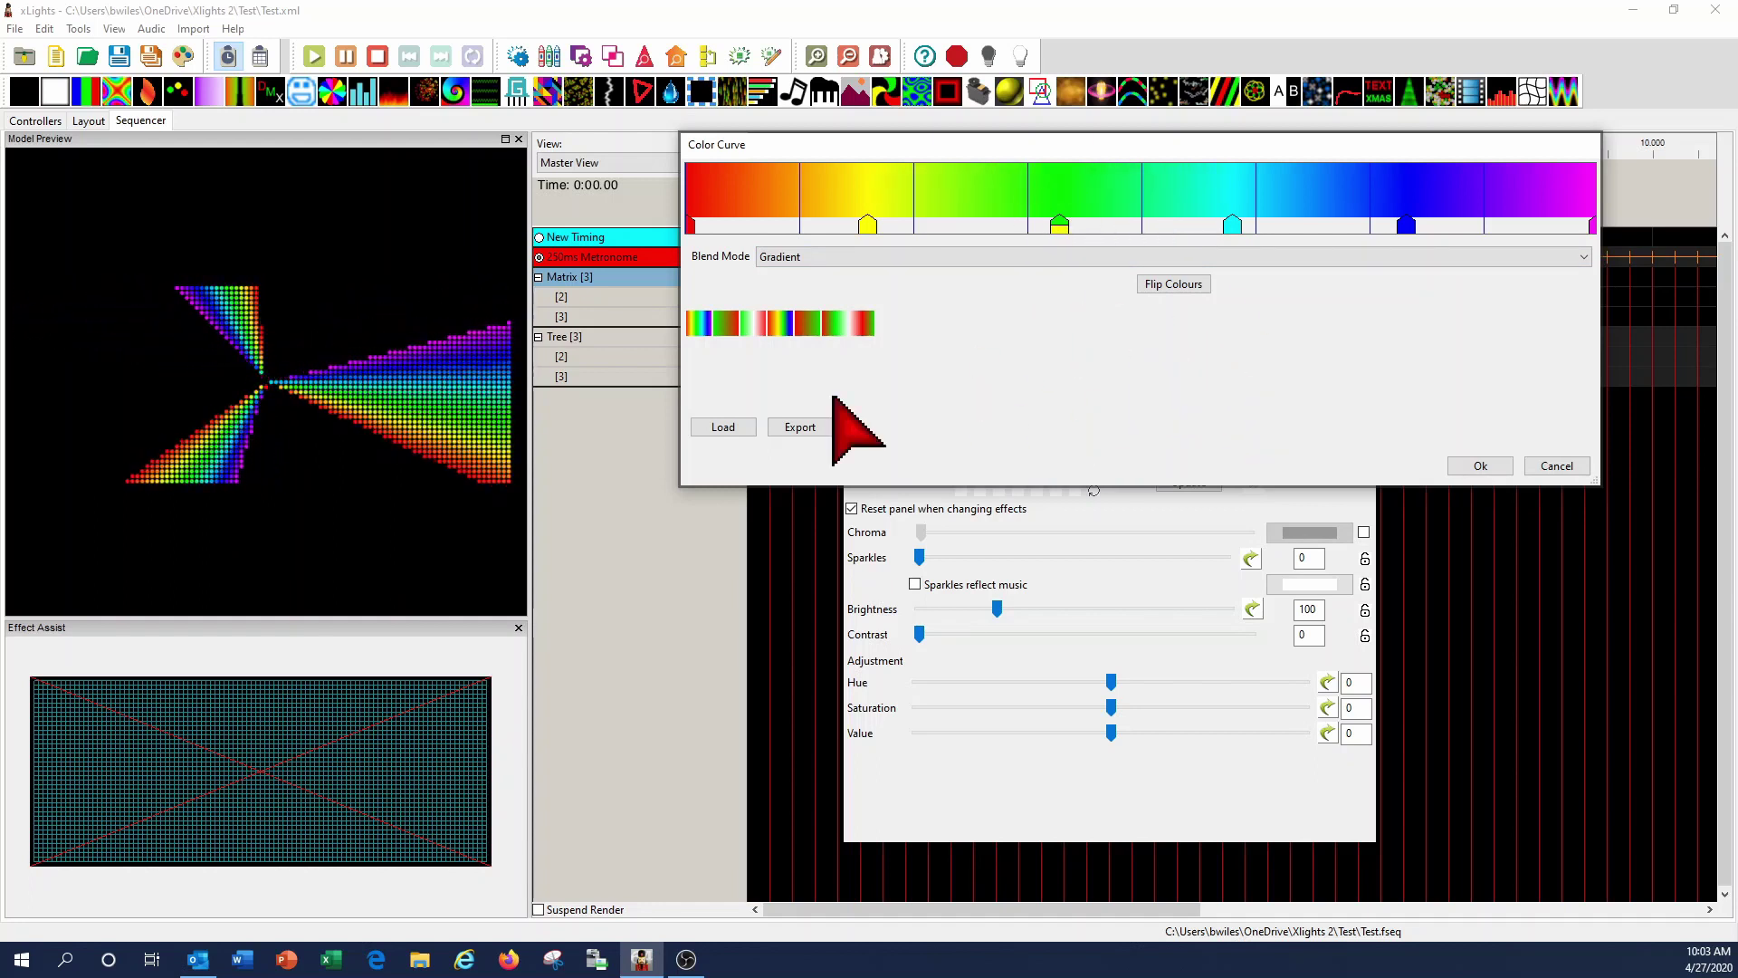
pyautogui.click(852, 324)
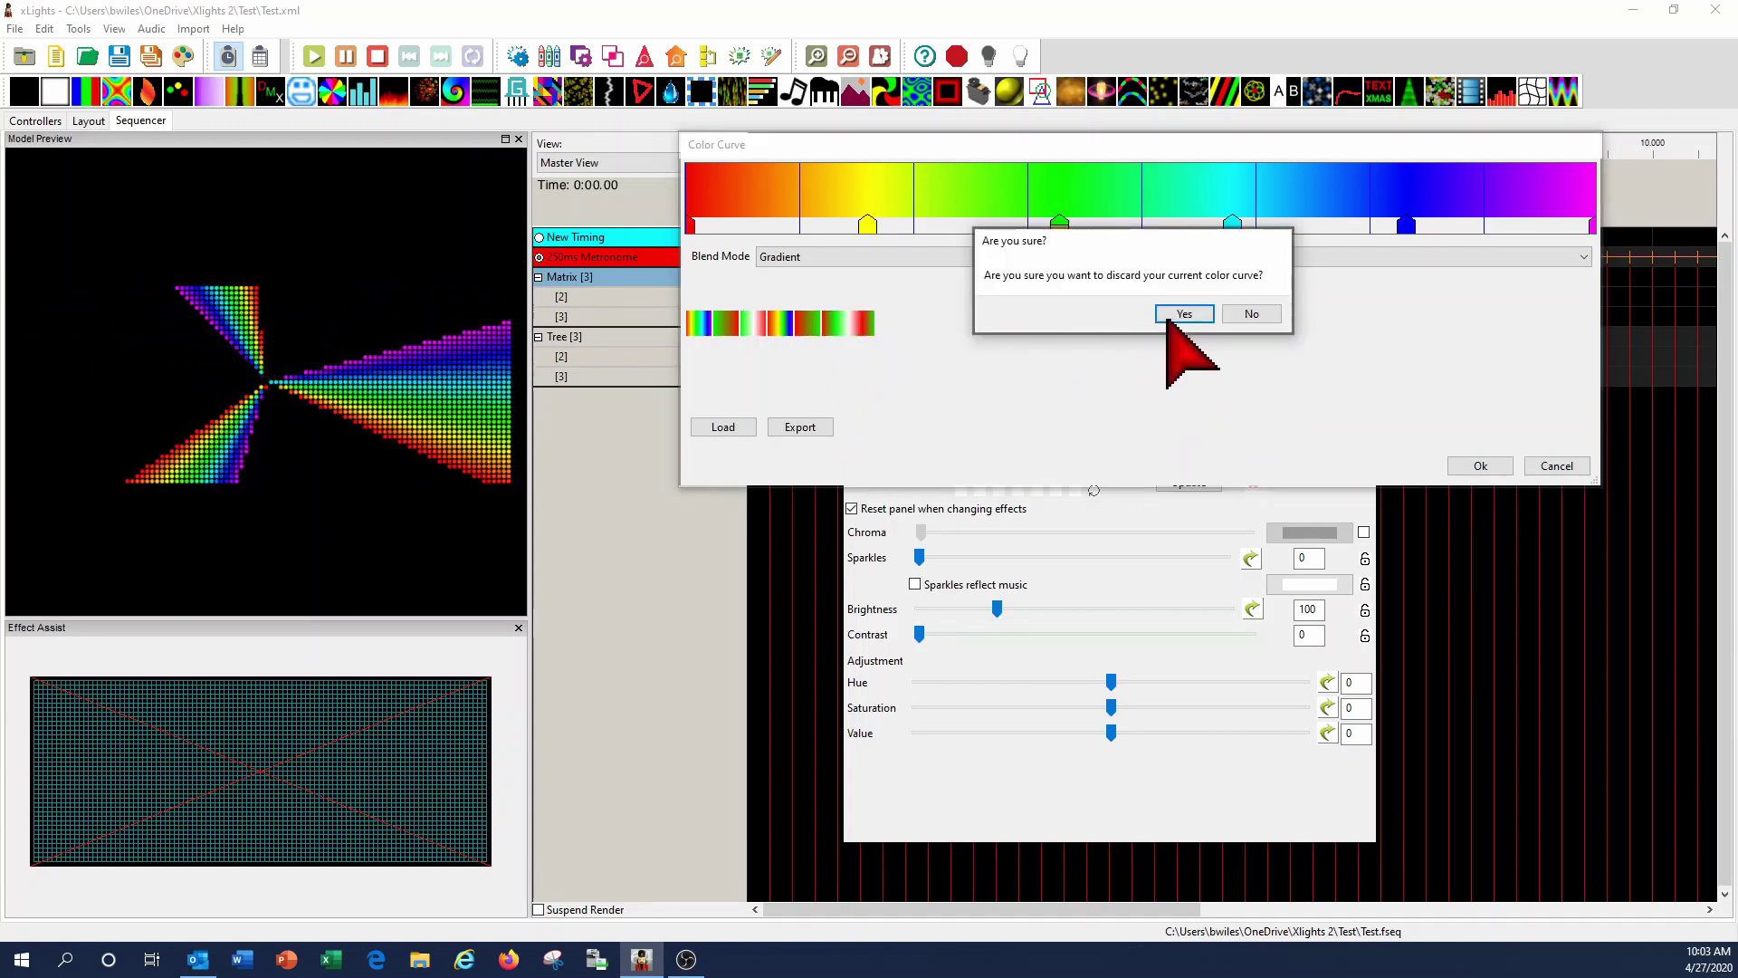
# - Load the preset, recolour its points yellow, orange and yellow, and apply the curve to the pinwheel
pyautogui.click(1184, 314)
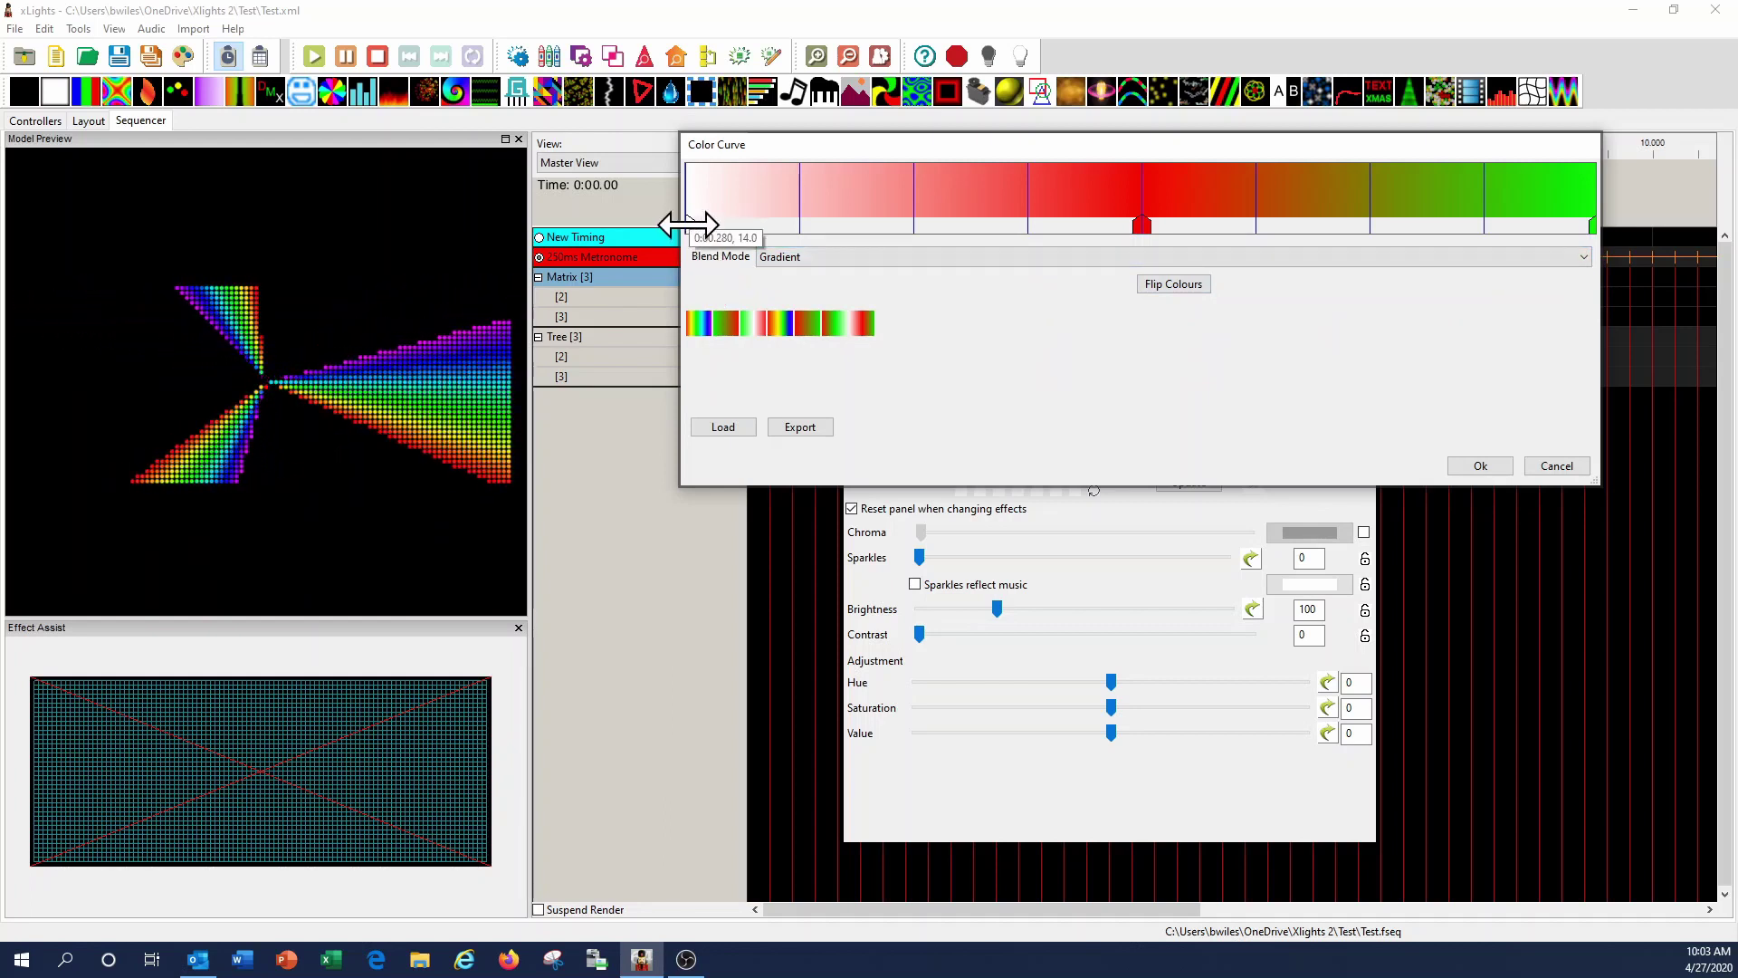
pyautogui.click(687, 224)
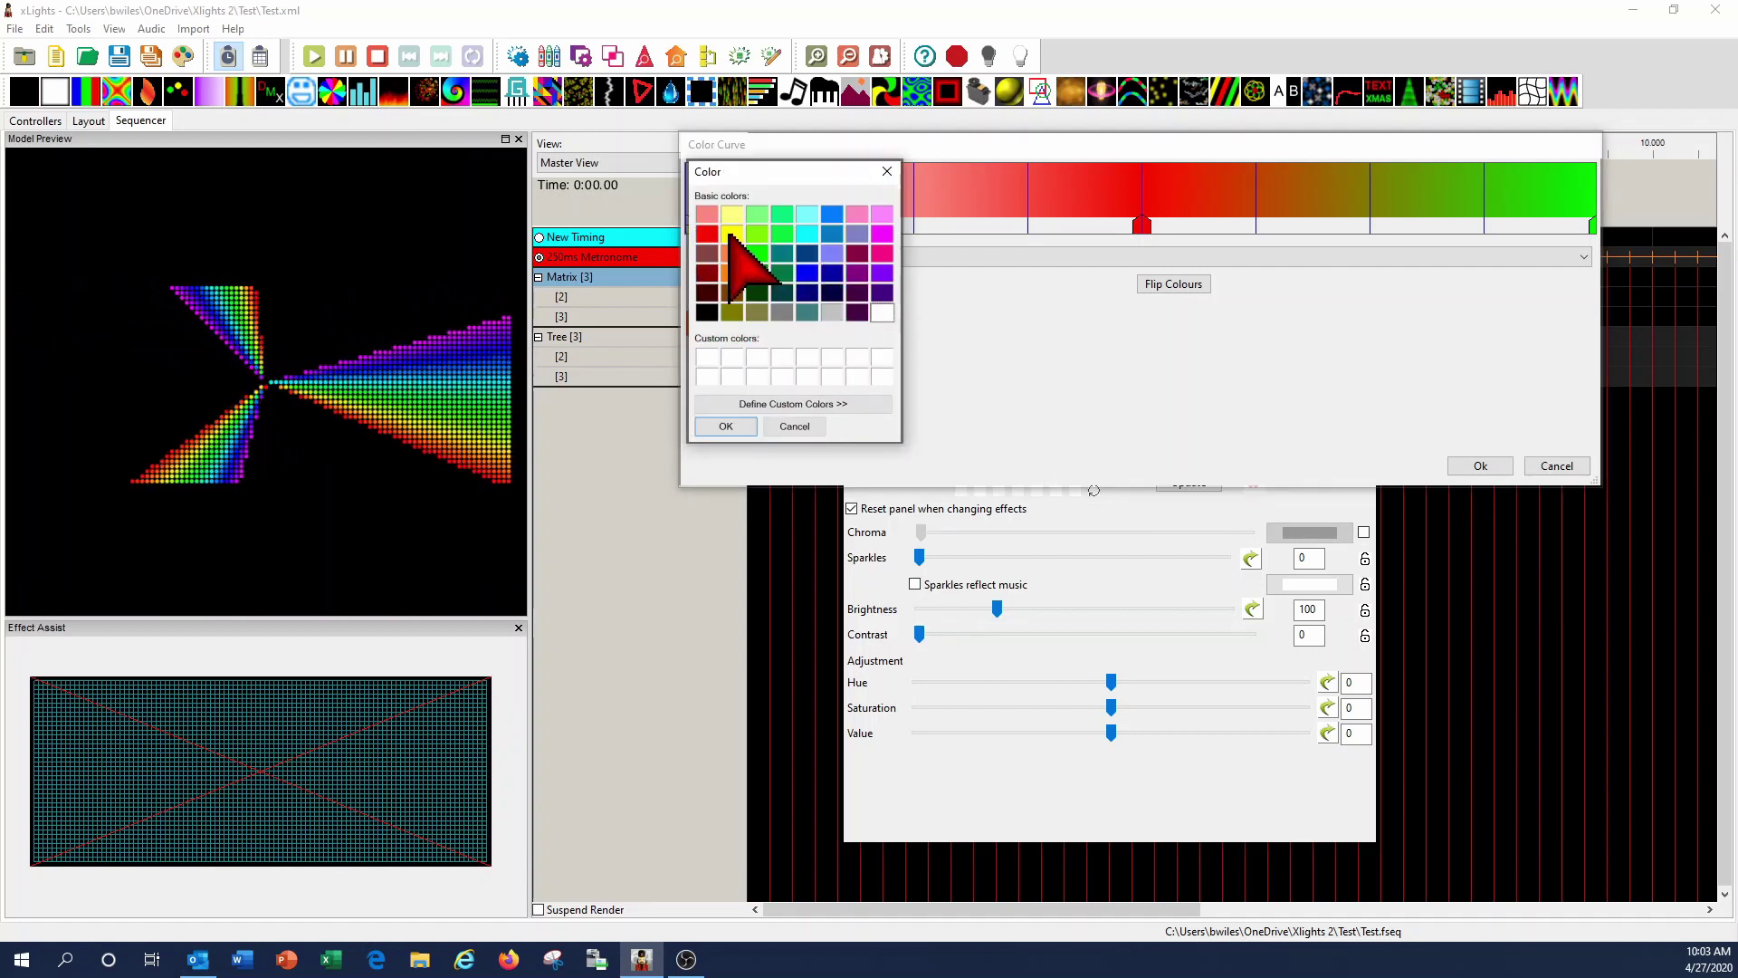
pyautogui.click(732, 233)
pyautogui.click(726, 426)
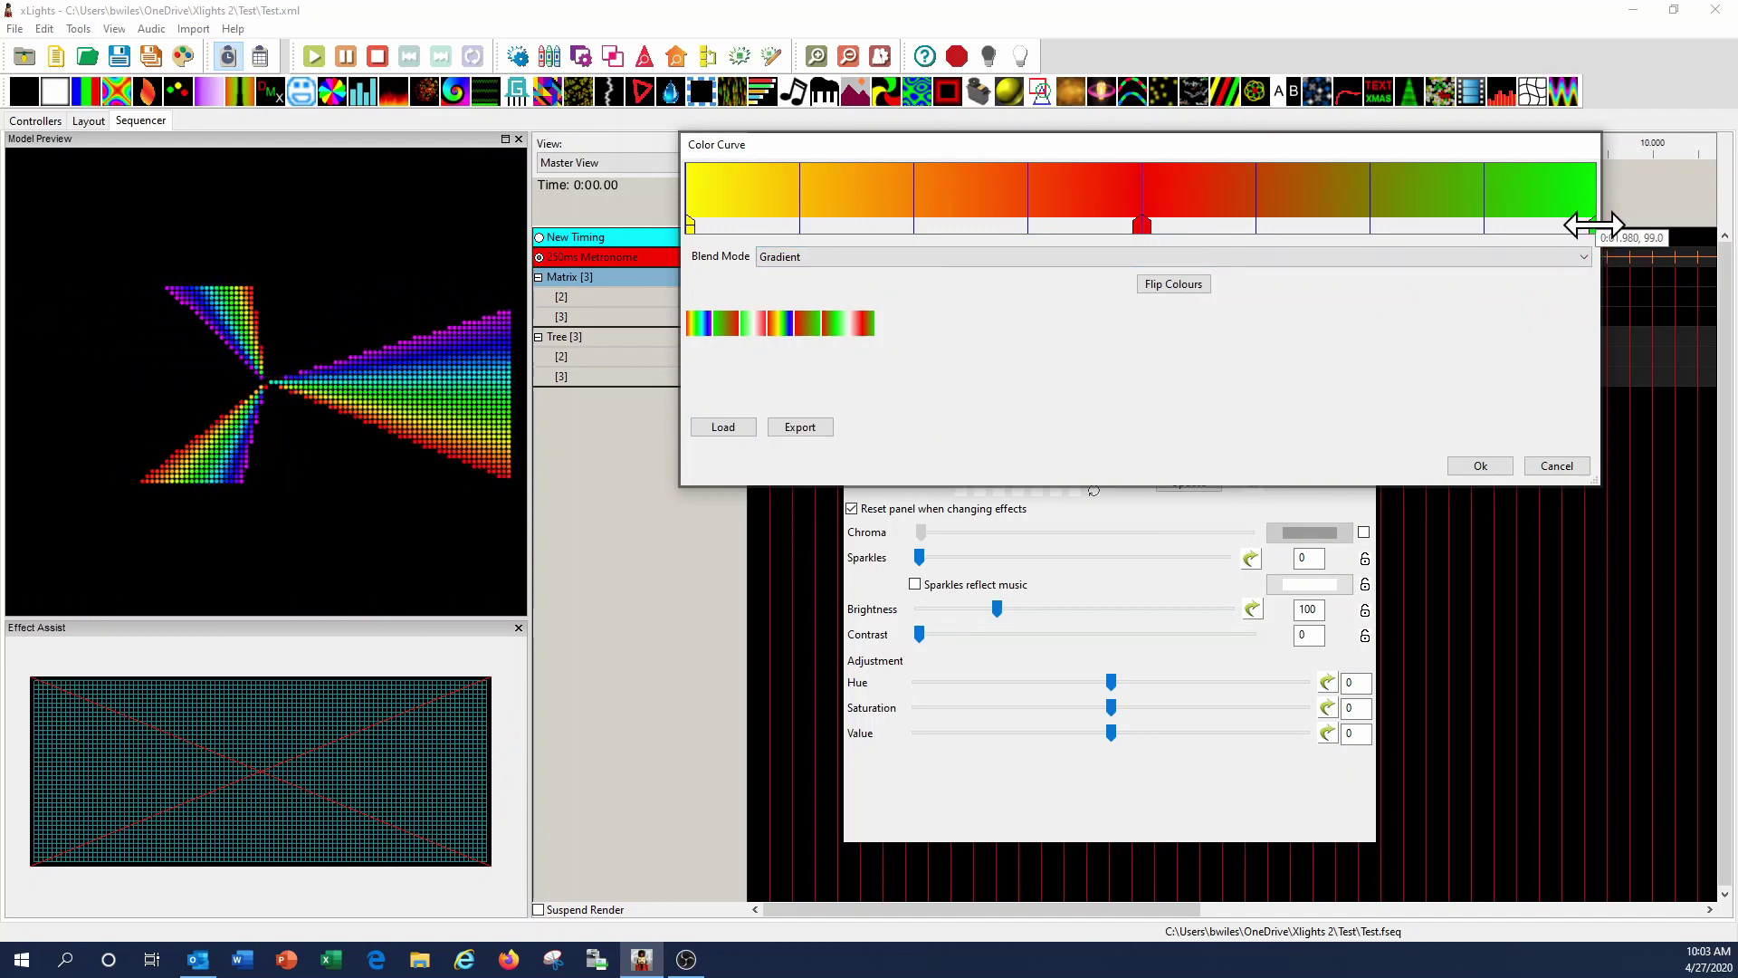
pyautogui.click(1593, 224)
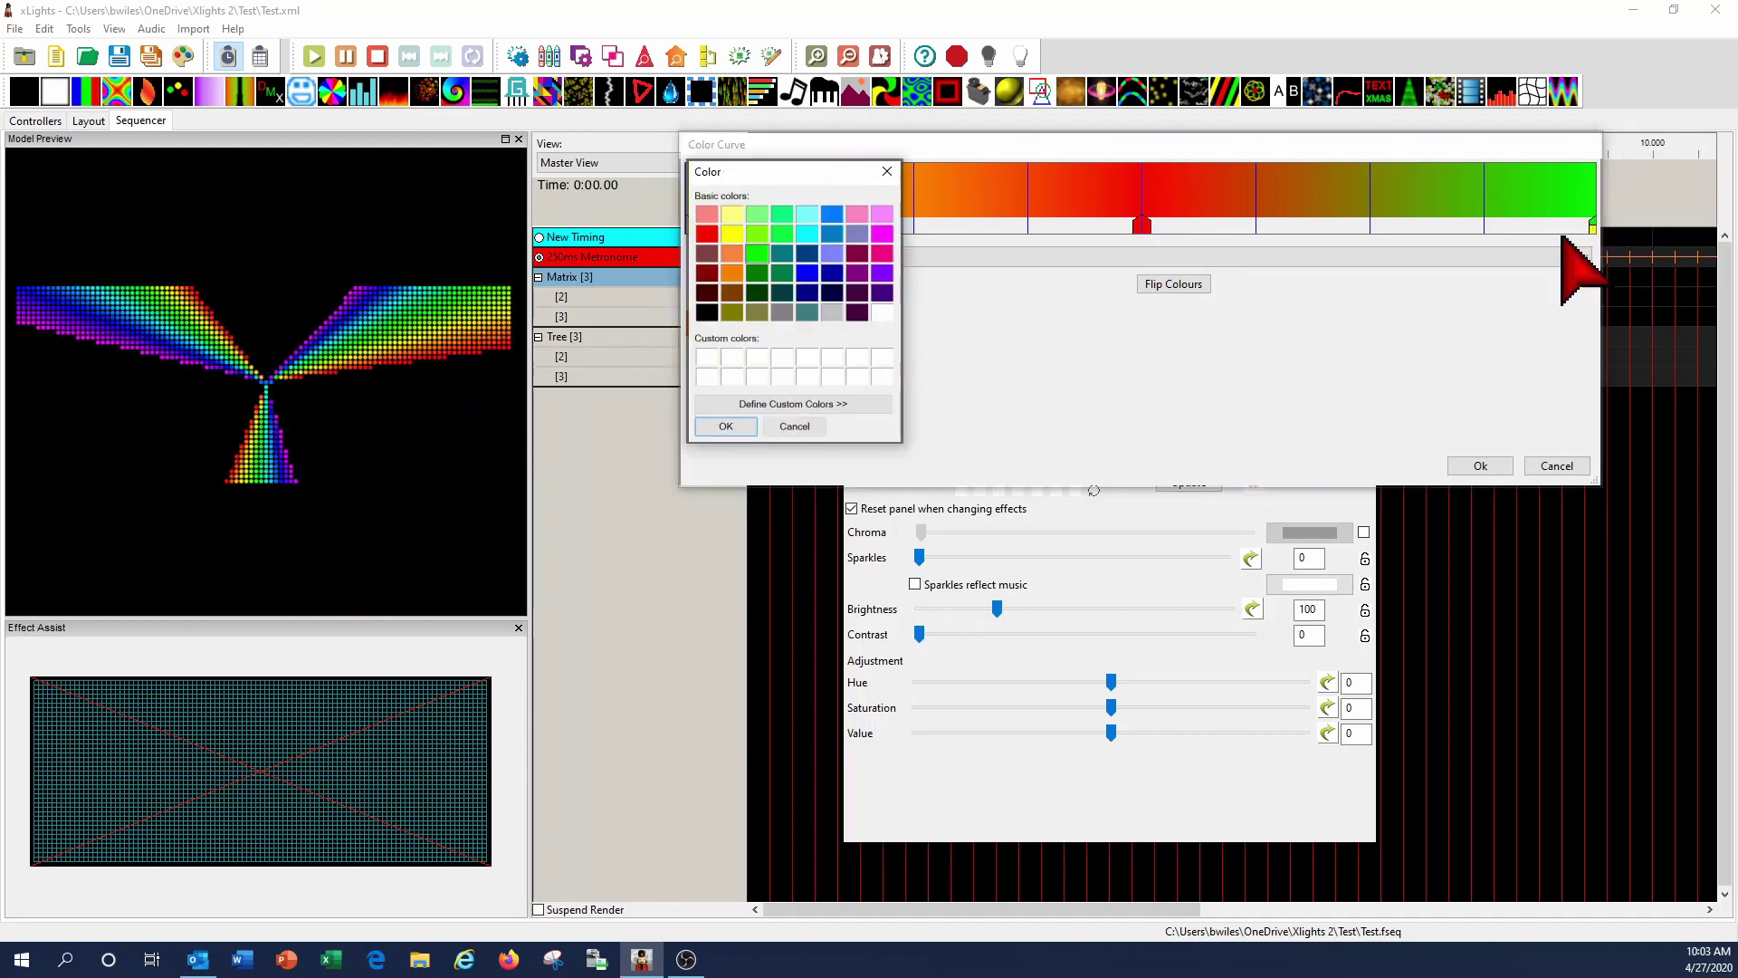
pyautogui.click(698, 429)
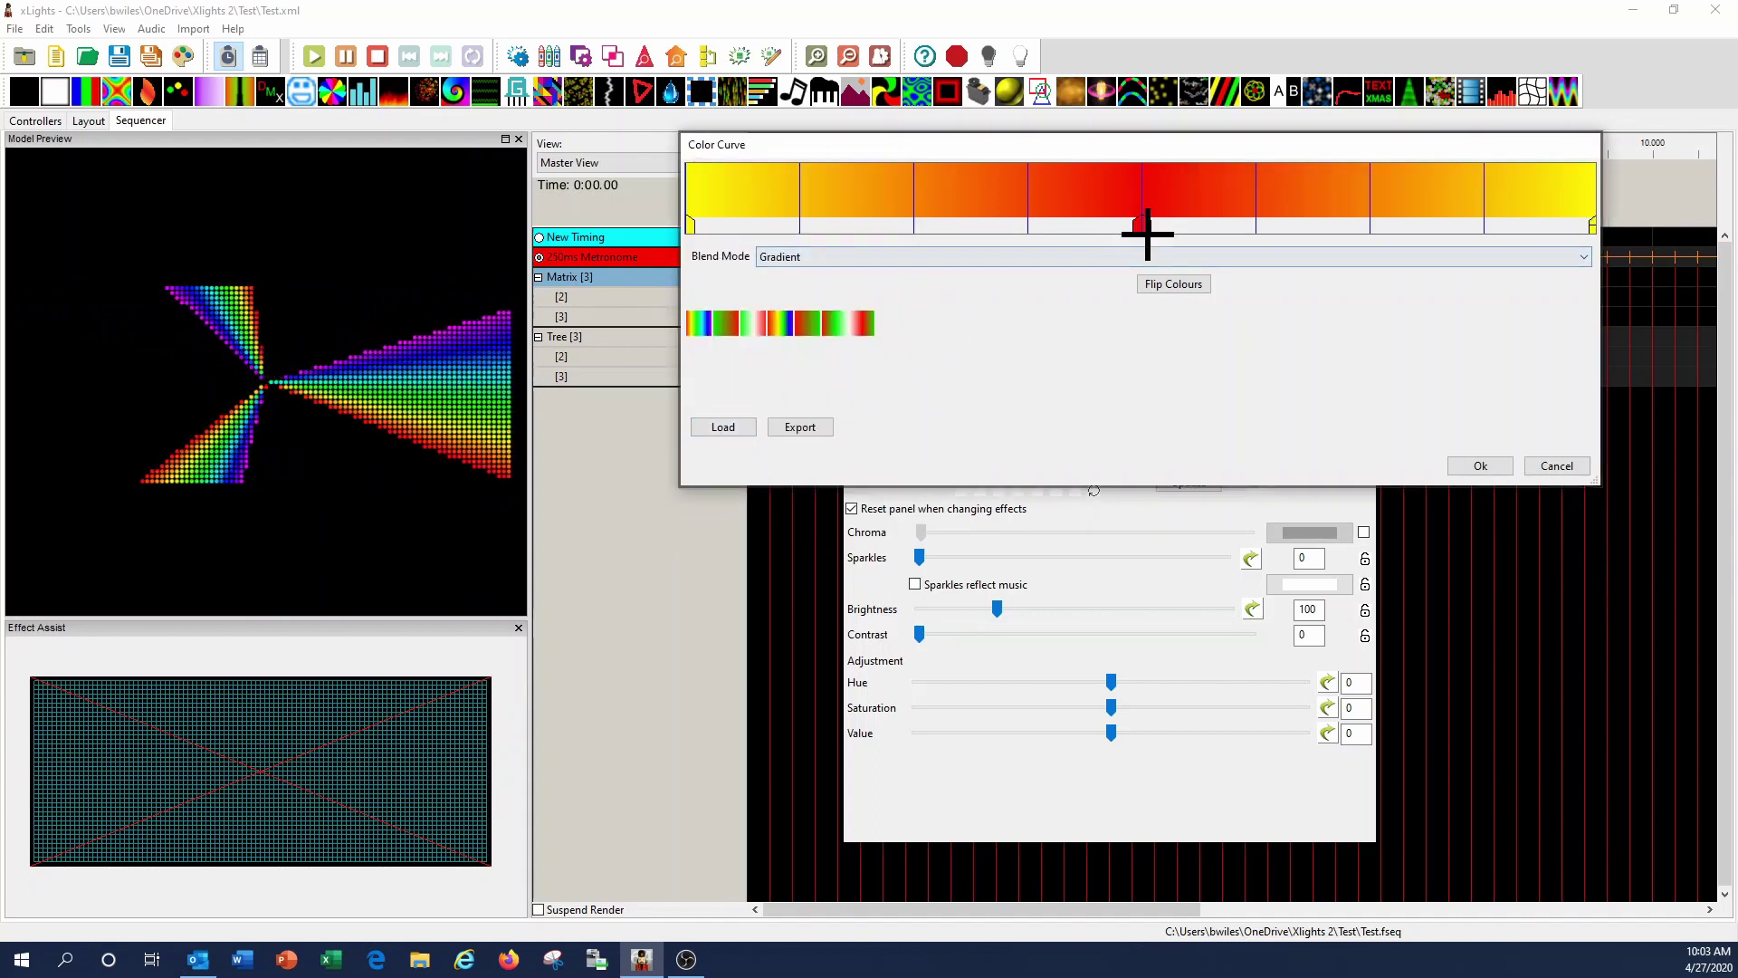
pyautogui.click(1143, 225)
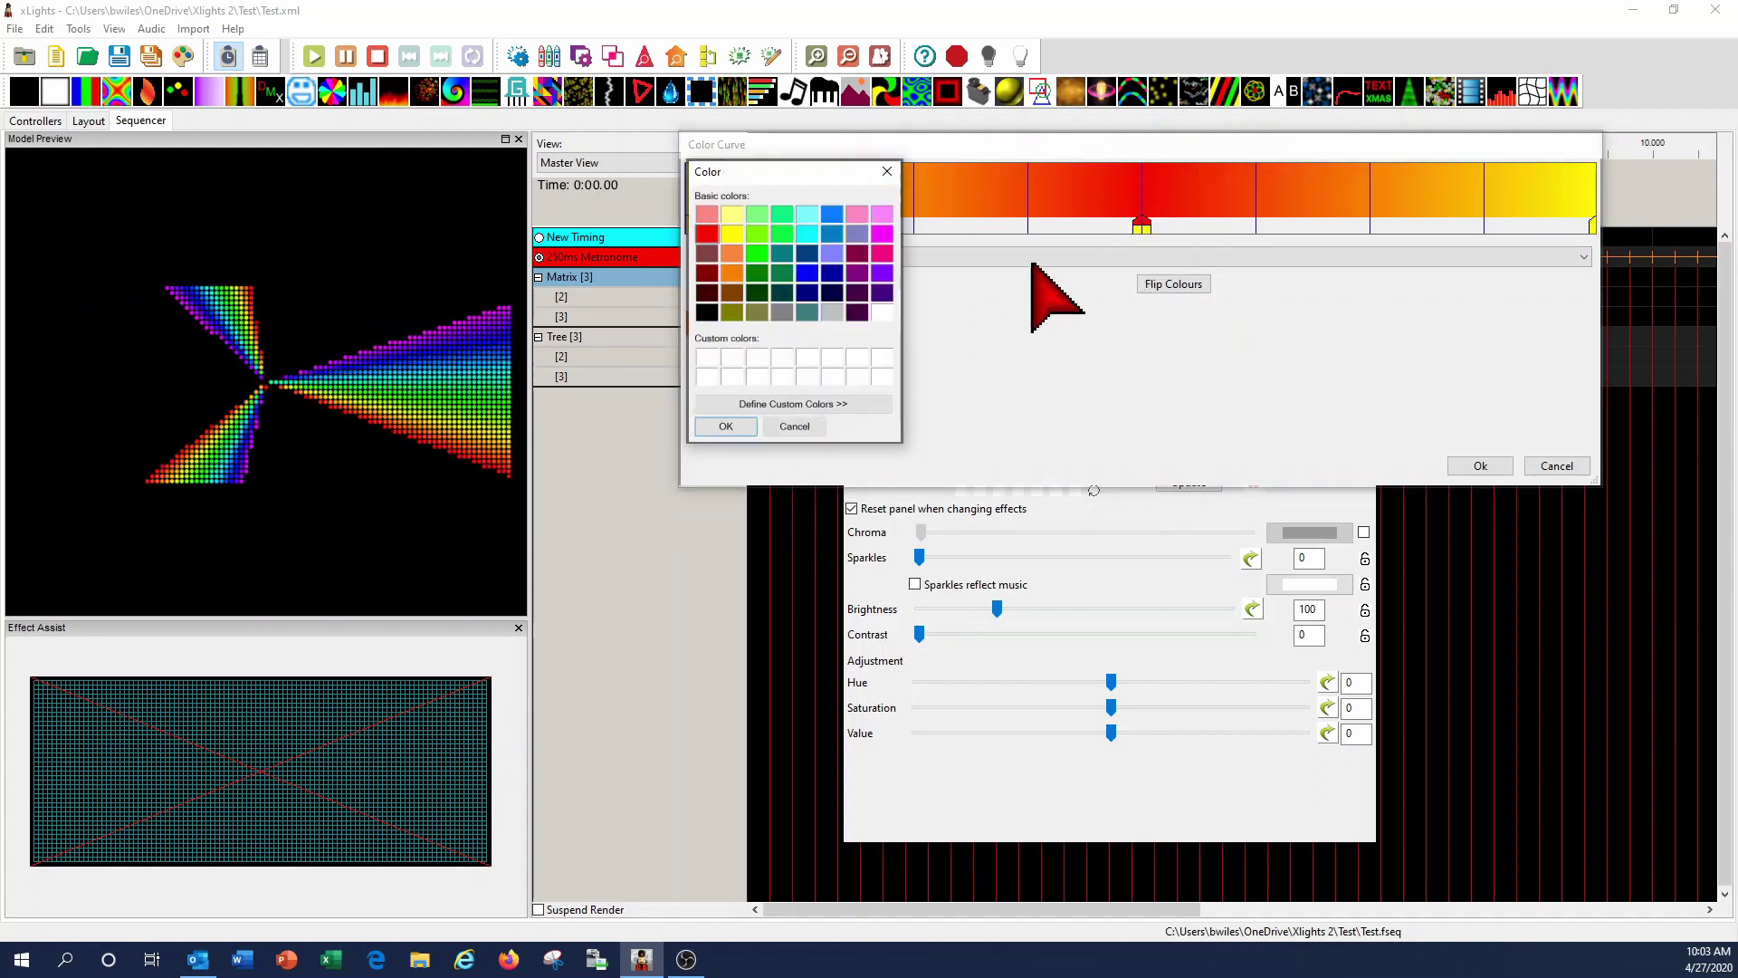
pyautogui.click(733, 271)
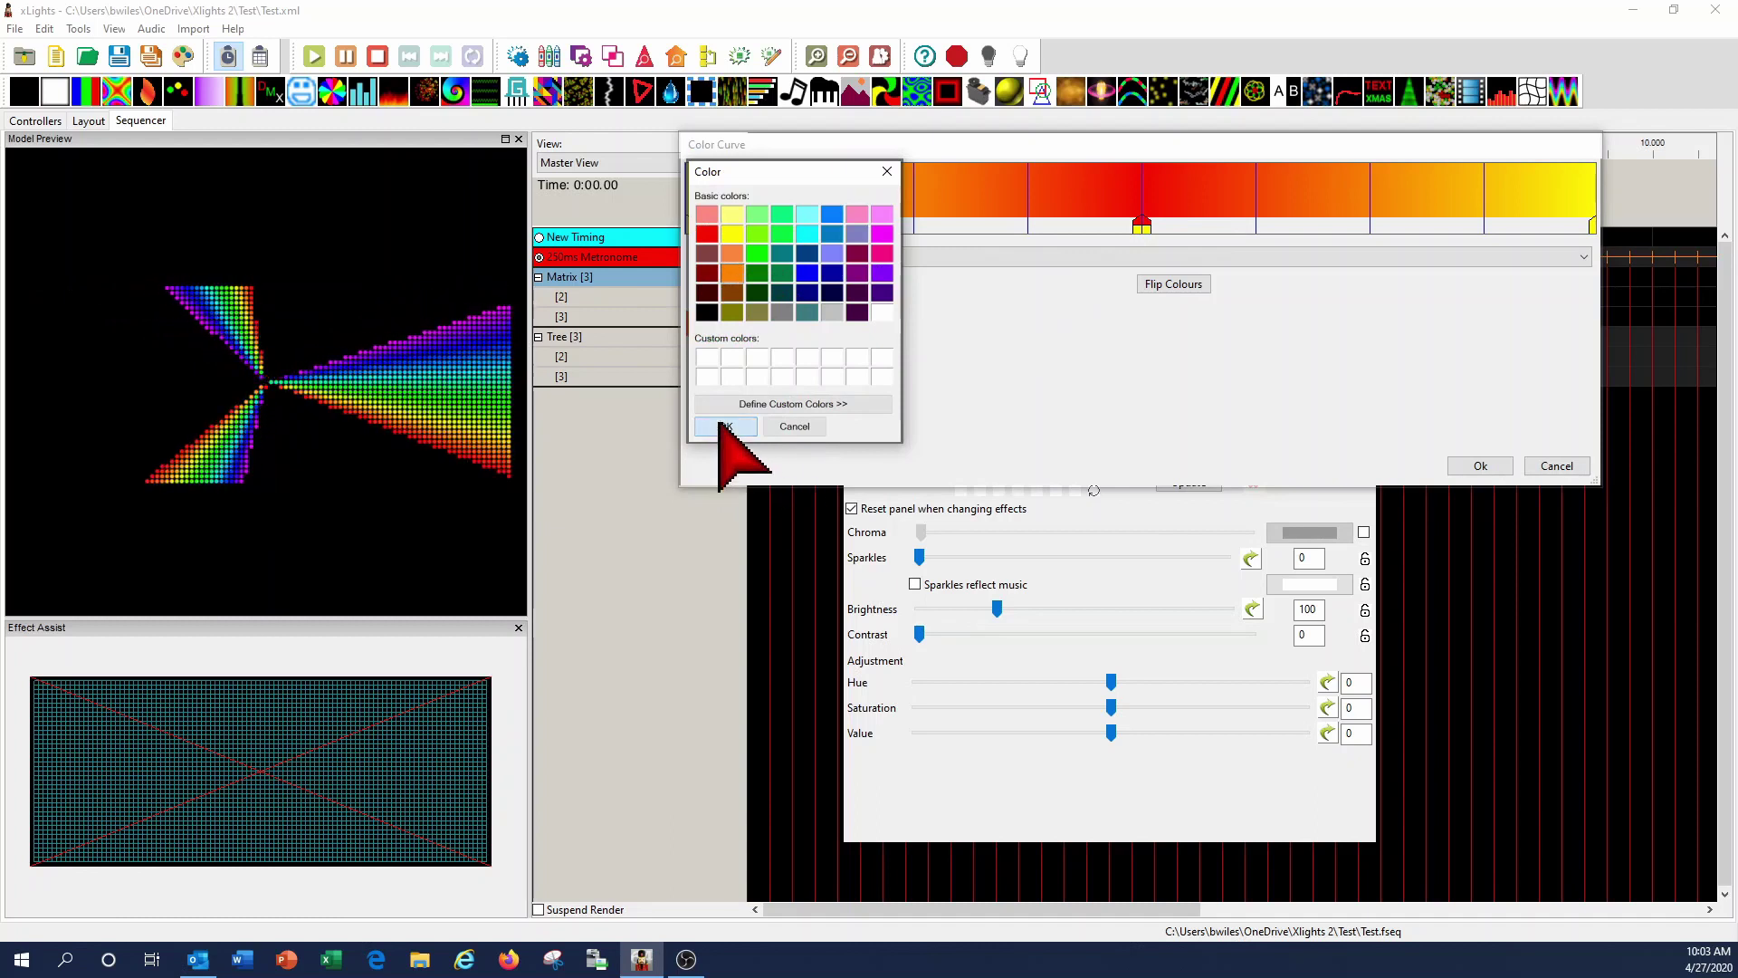
pyautogui.click(726, 427)
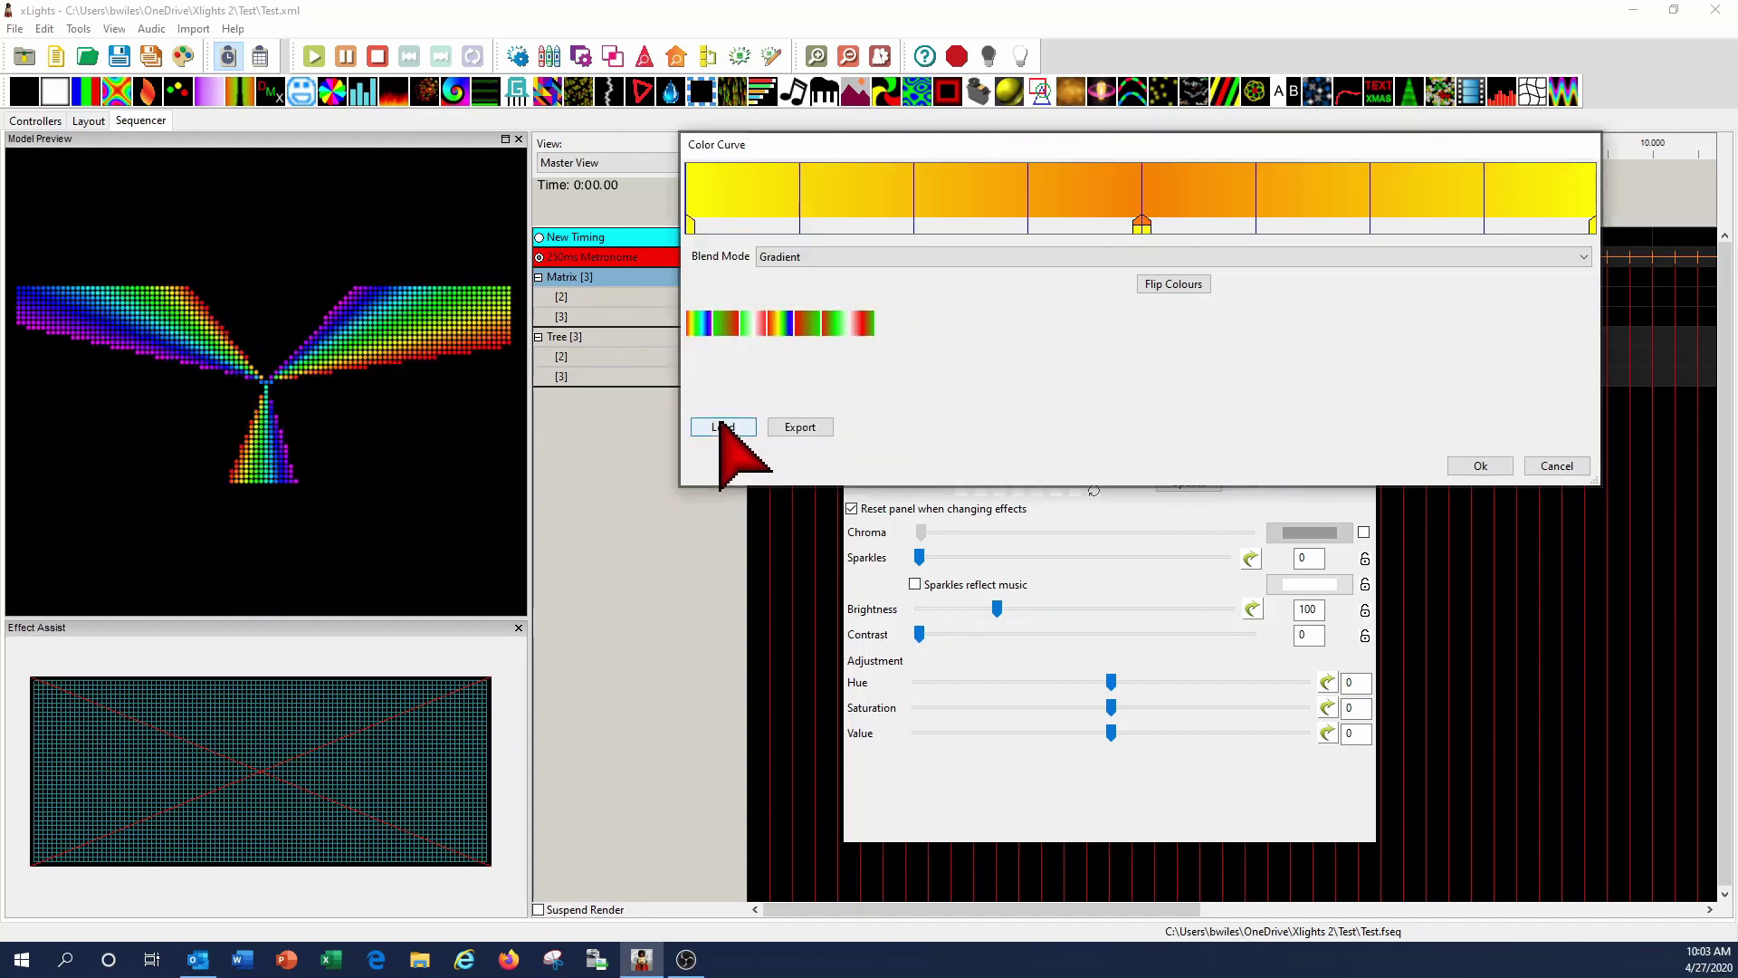
pyautogui.click(1484, 465)
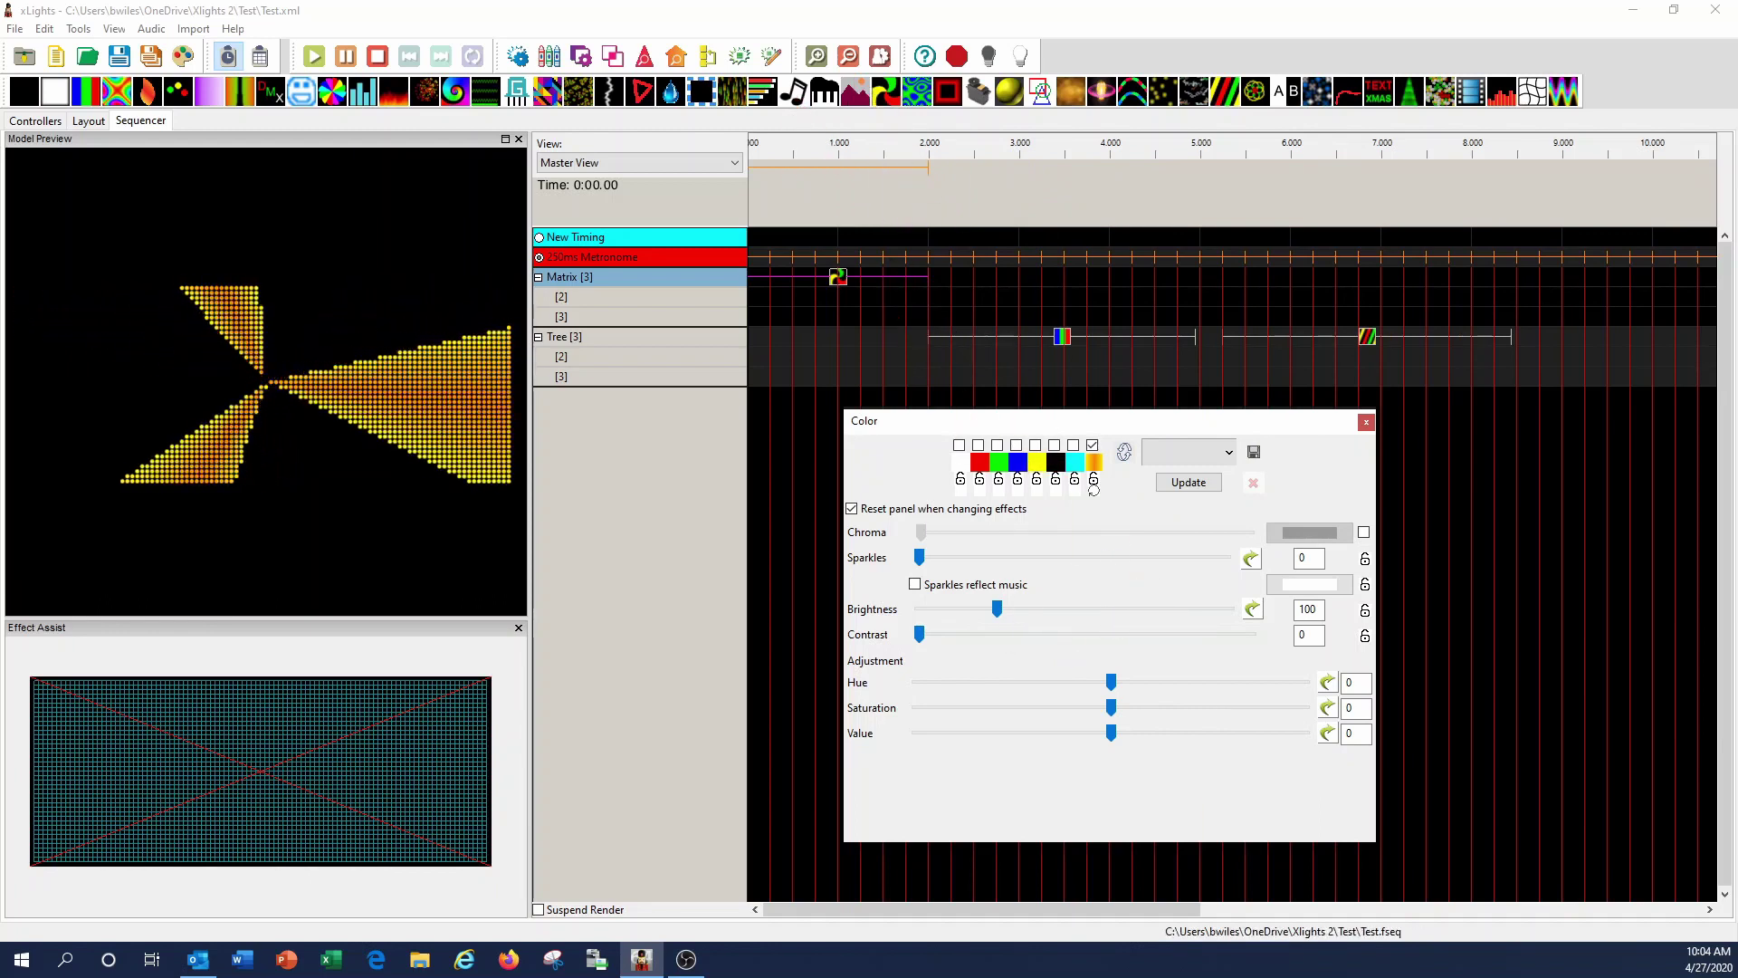
# - Move the Color palette panel down and to the right
pyautogui.hotkey('alt', 'Tab')
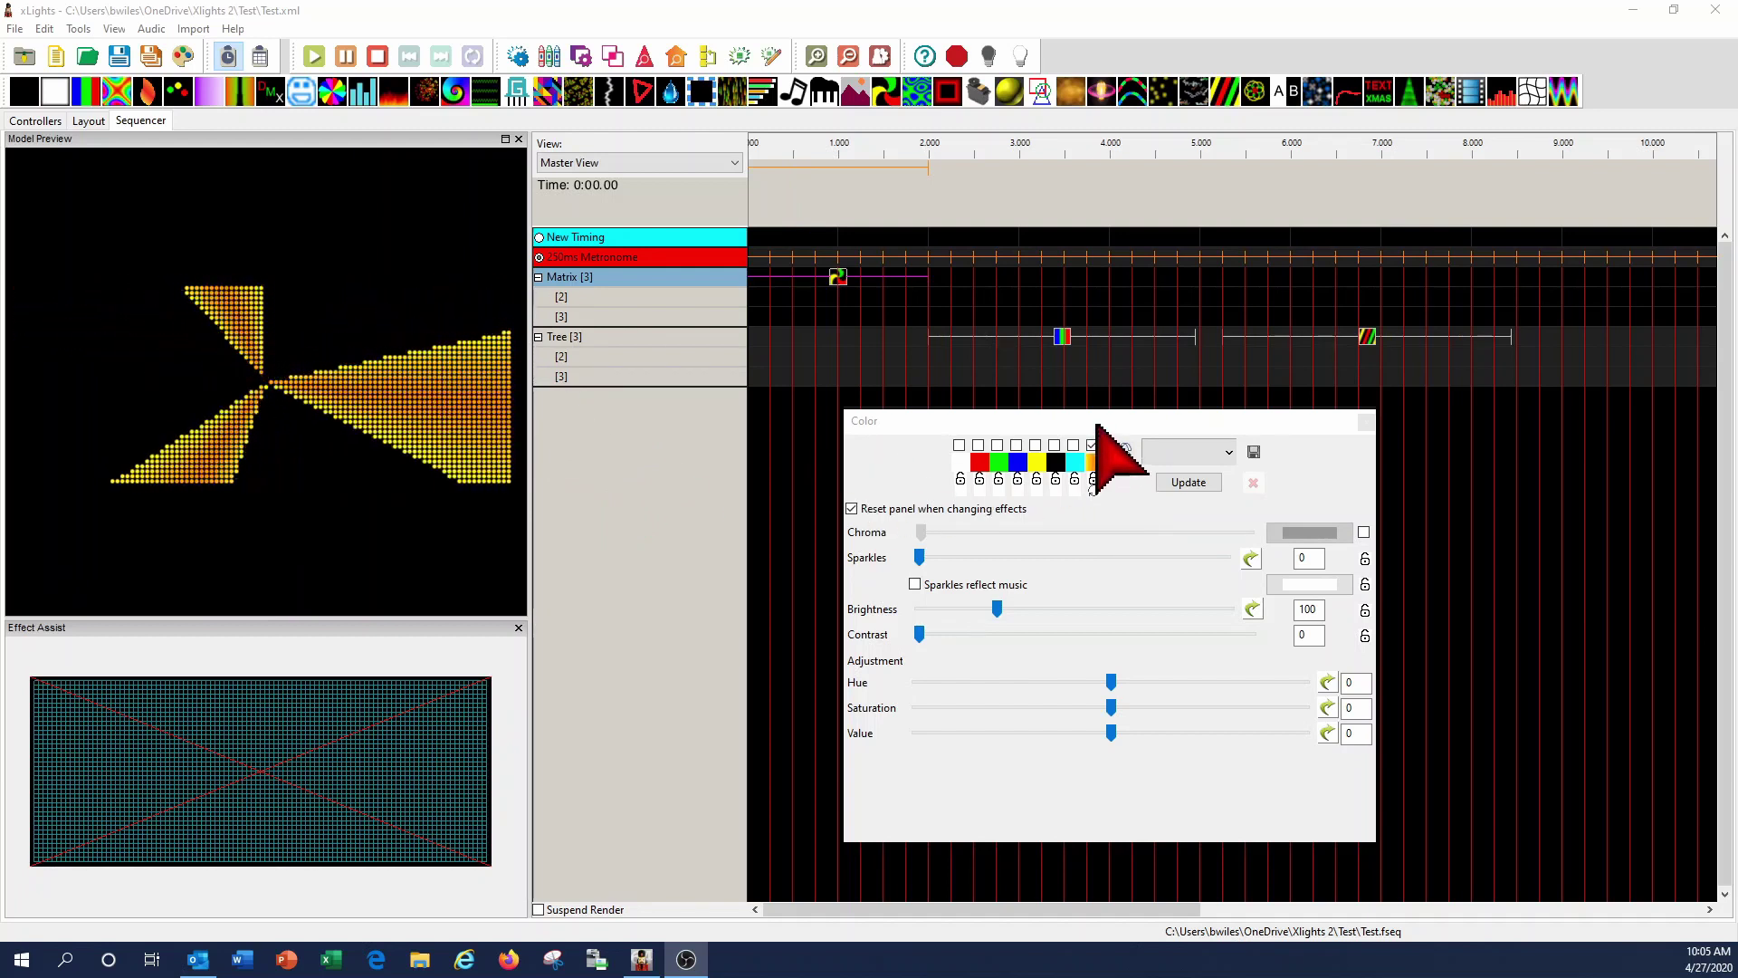
pyautogui.moveTo(1118, 425); pyautogui.dragTo(1239, 453)
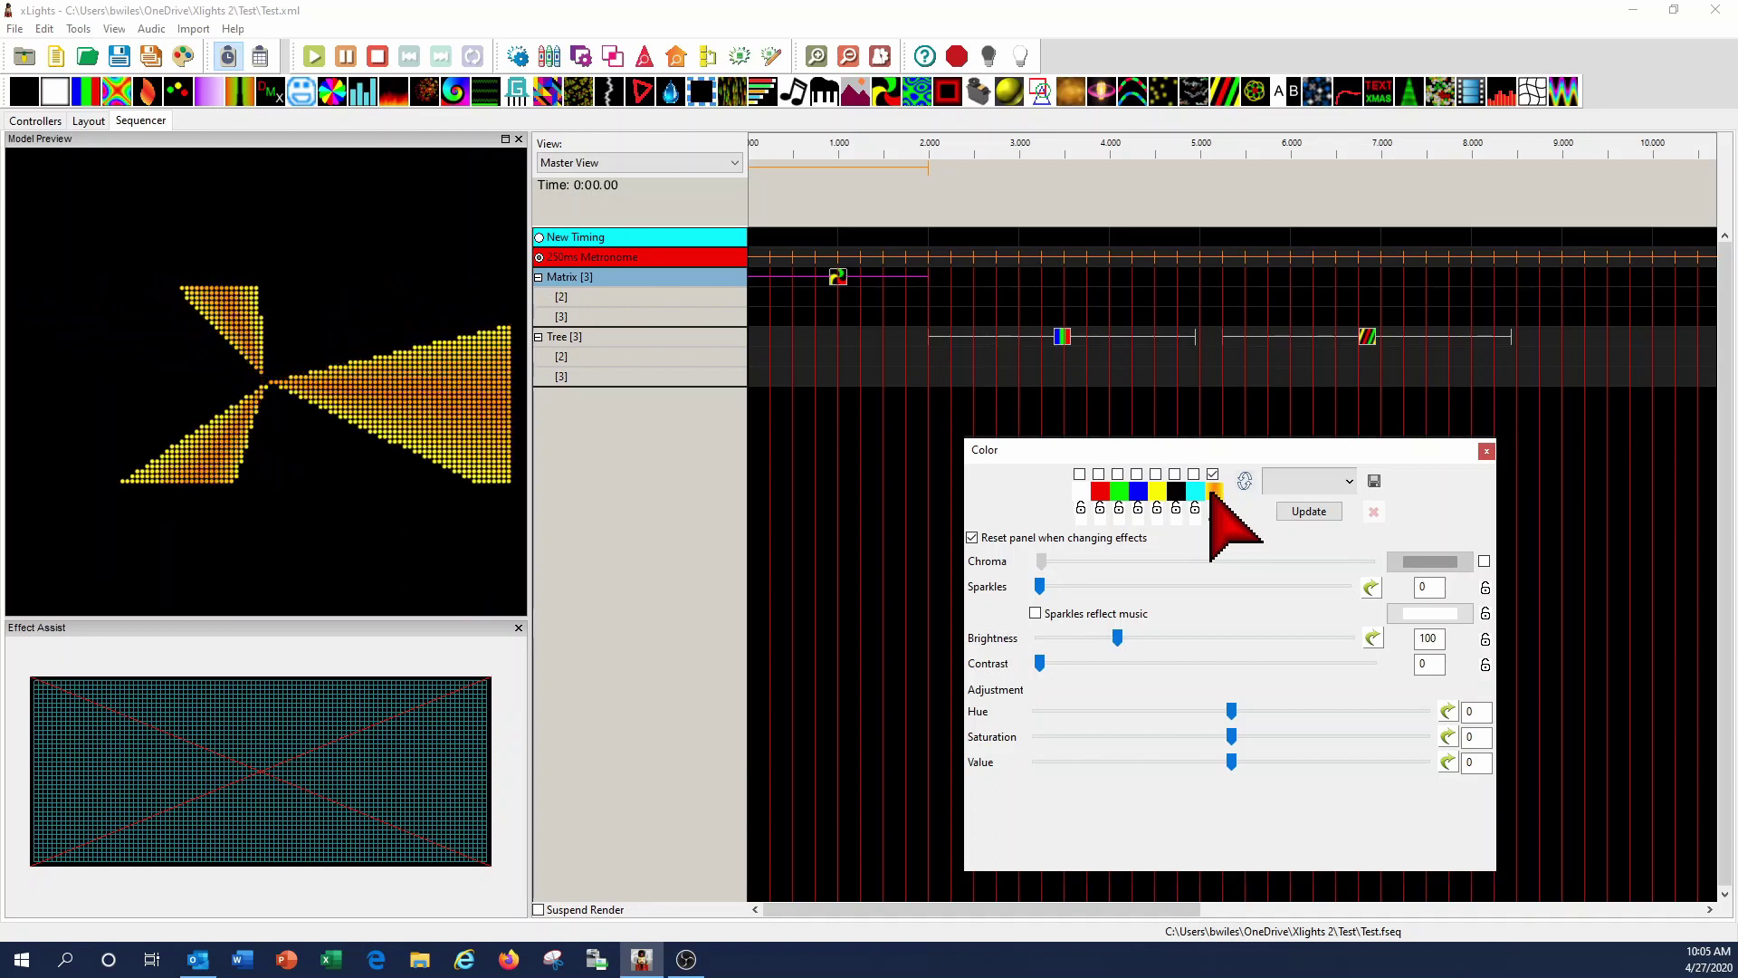
# - Open the colour curve editor for the last palette colour, then move and widen it
pyautogui.click(1213, 492)
pyautogui.moveTo(1267, 464); pyautogui.dragTo(808, 264)
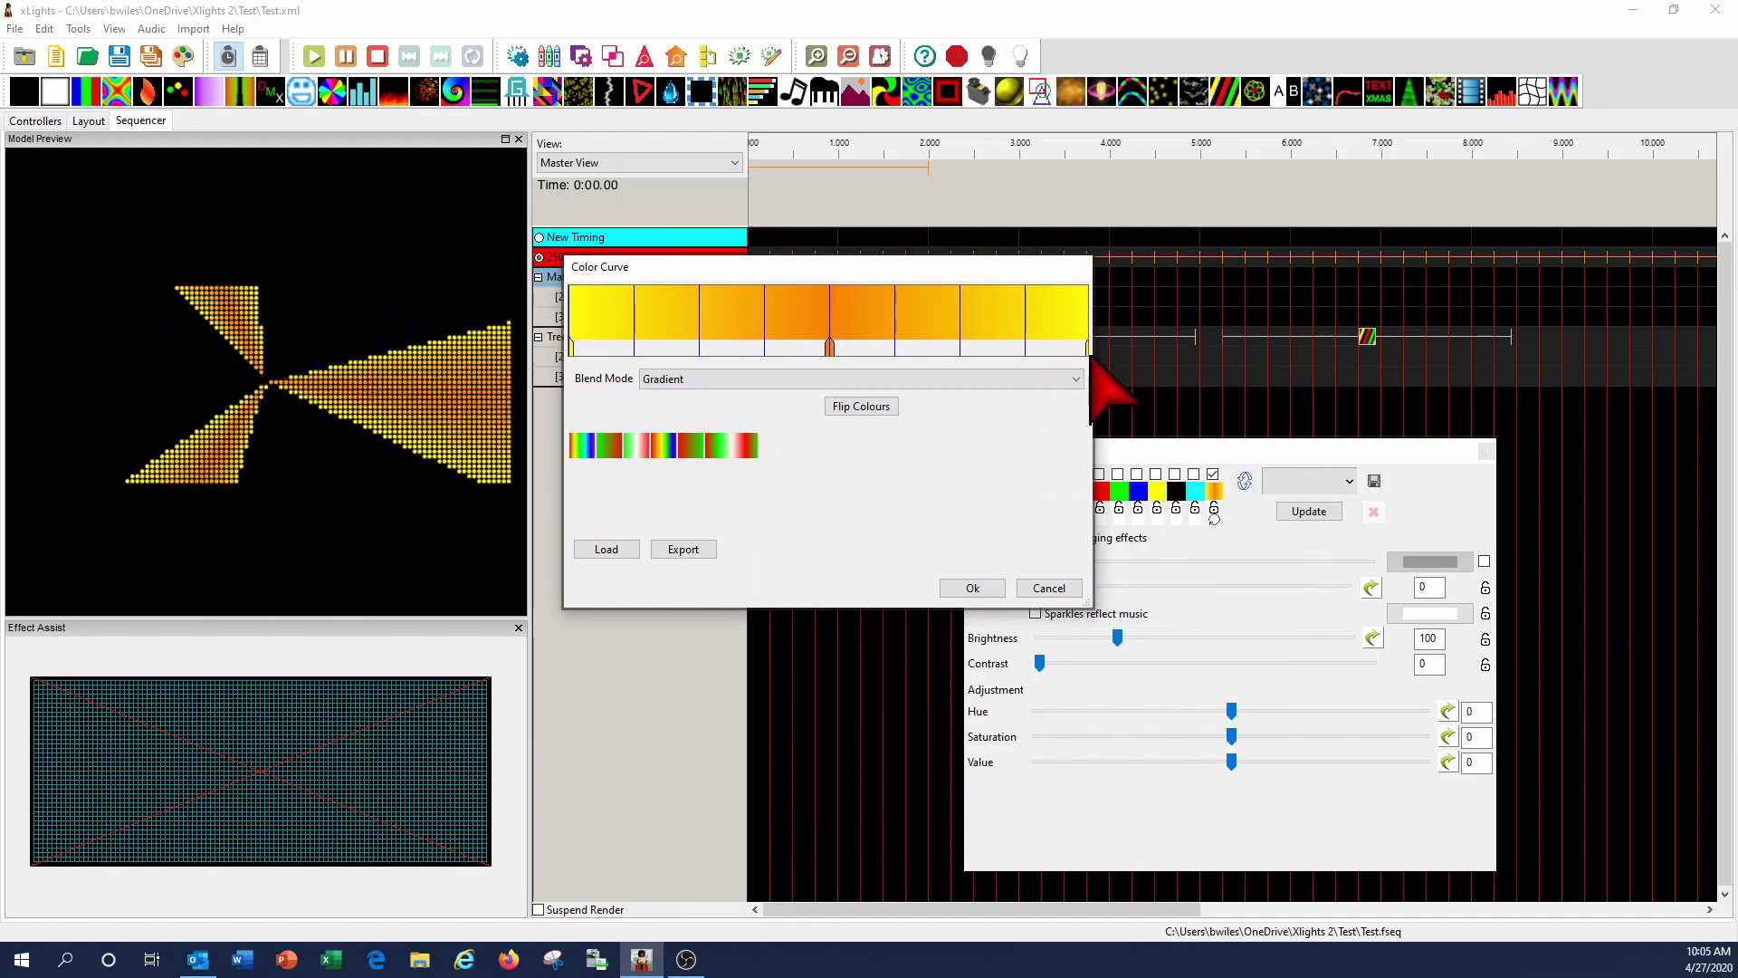
pyautogui.moveTo(1093, 394); pyautogui.dragTo(1564, 404)
pyautogui.moveTo(1338, 271); pyautogui.dragTo(1346, 212)
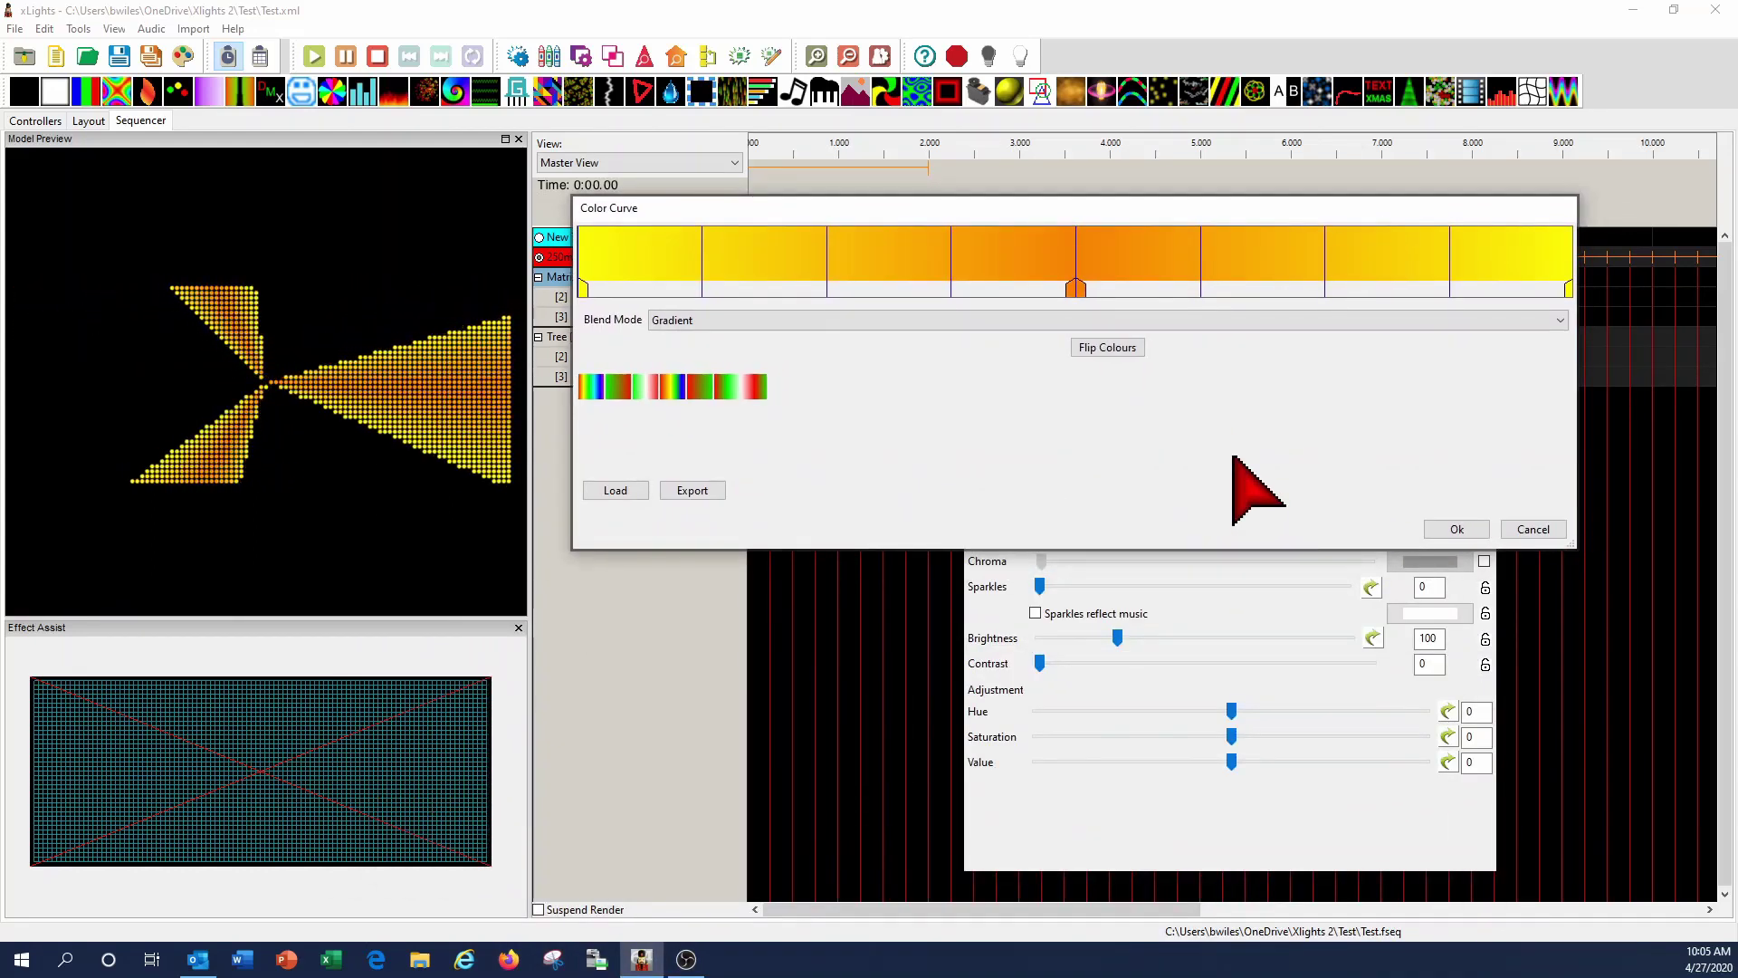
# - Load the red-to-green rg.xcc preset and add a colour point mid-gradient
pyautogui.click(691, 387)
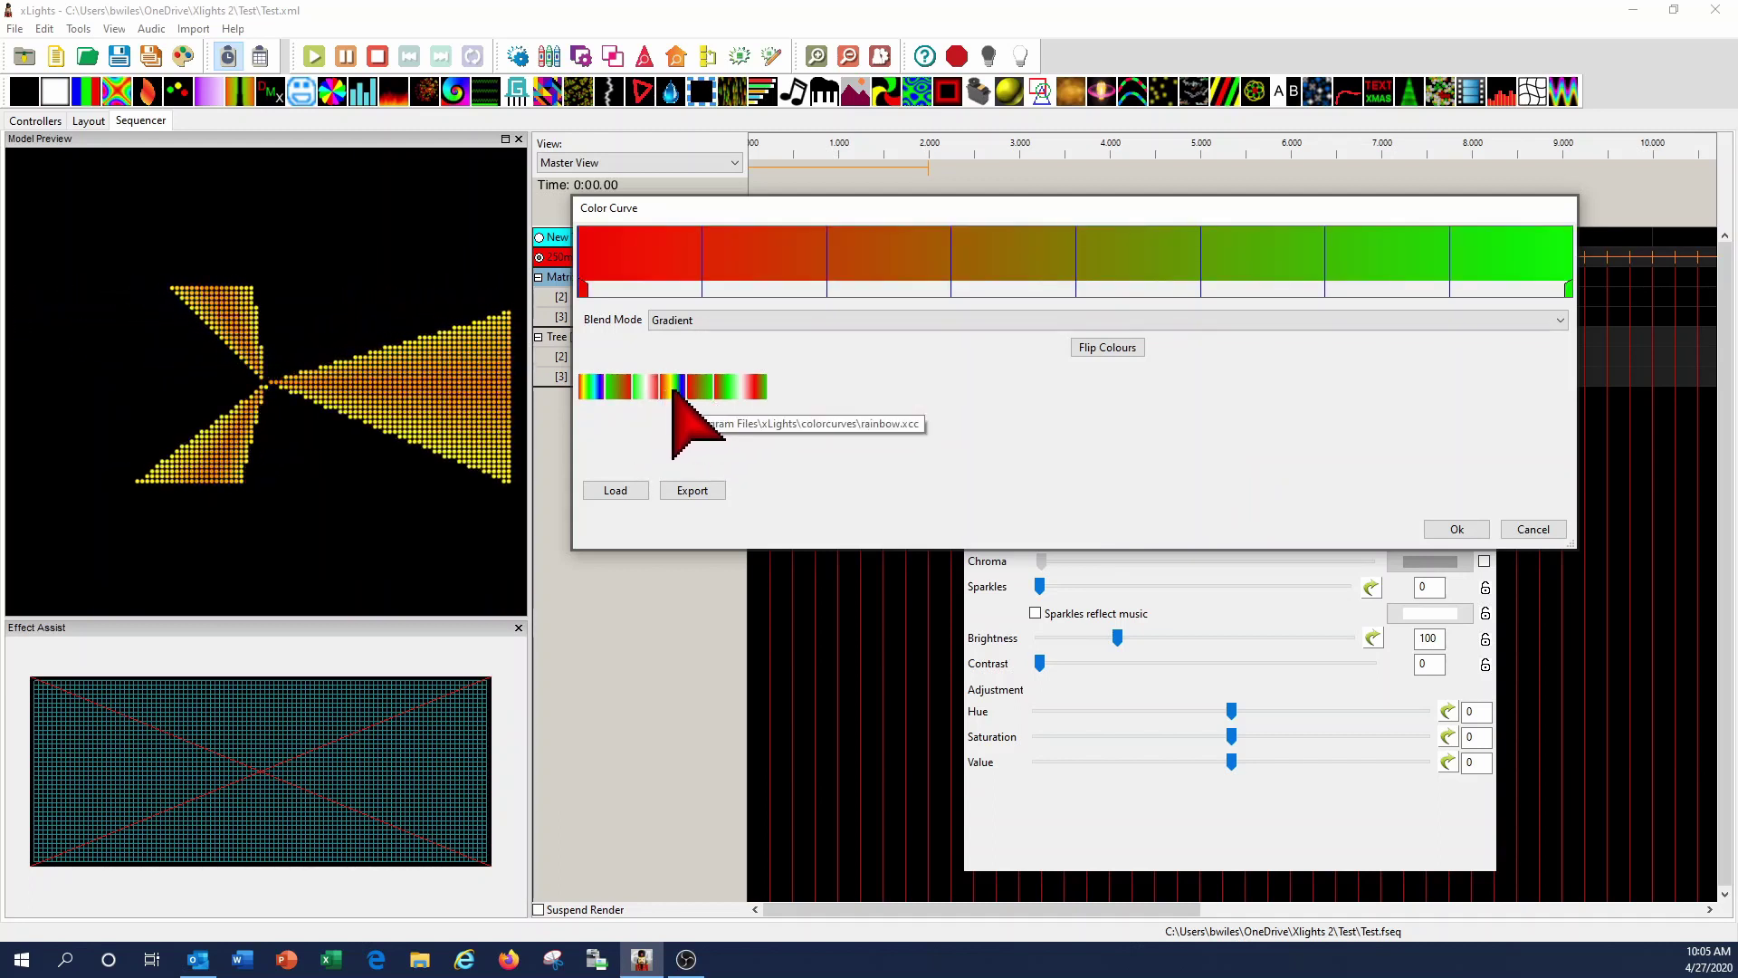
pyautogui.click(679, 388)
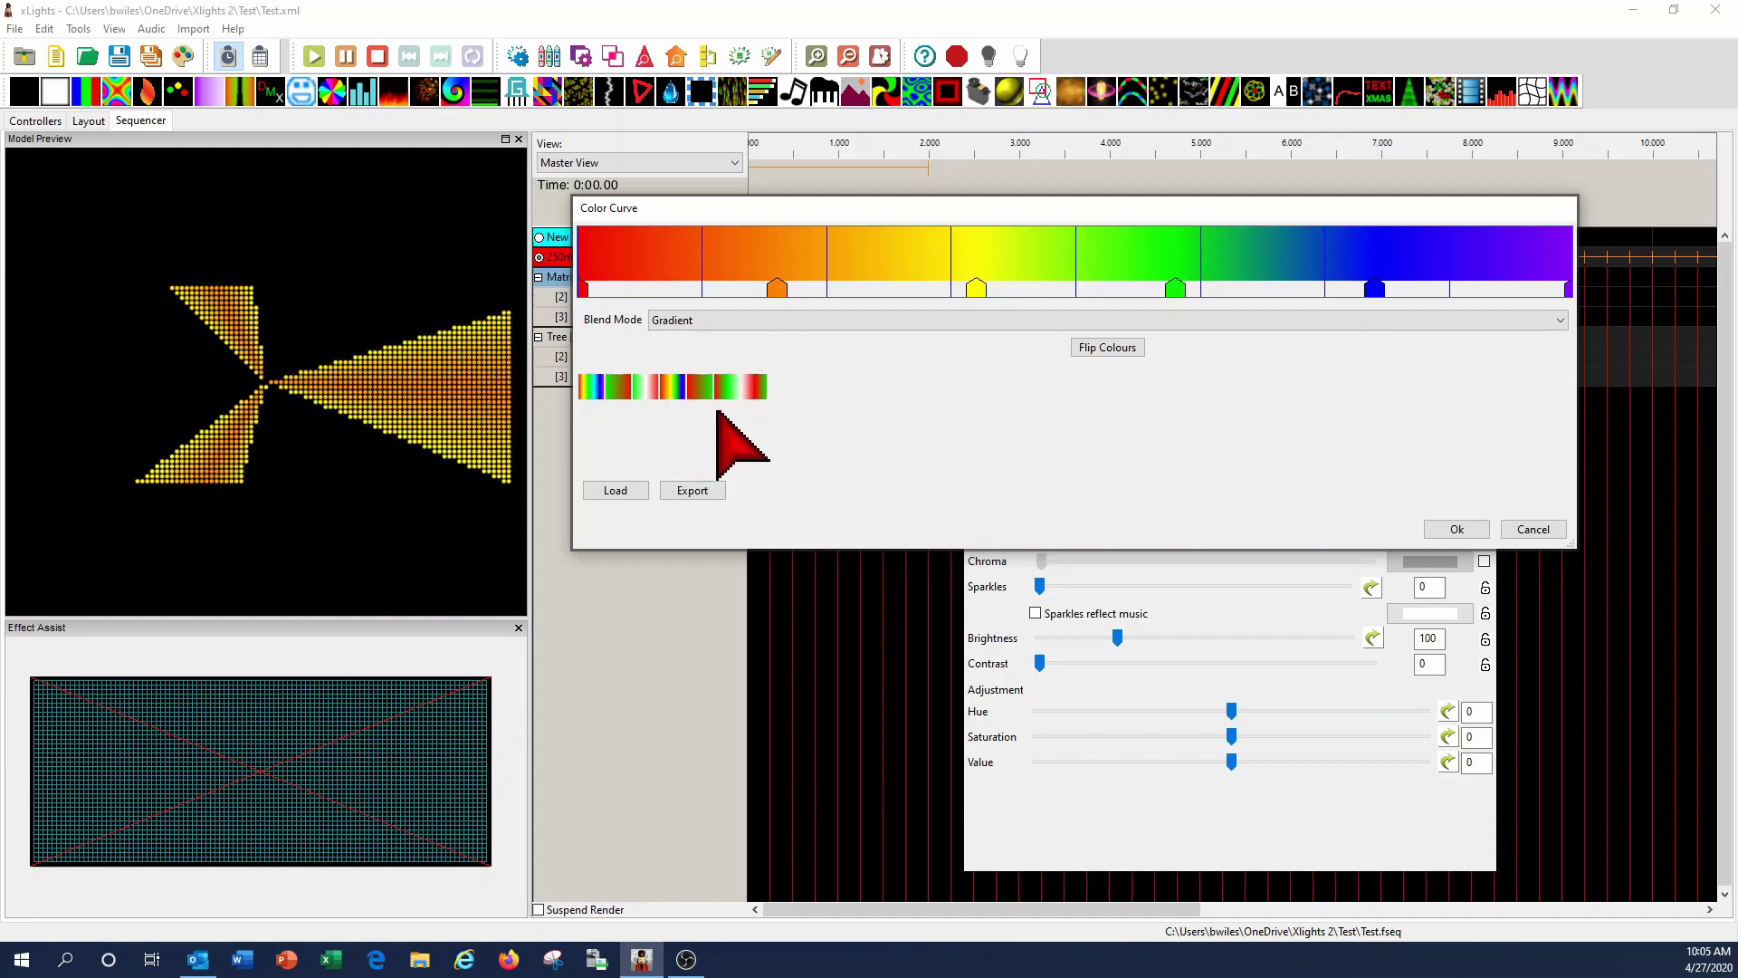
pyautogui.click(688, 388)
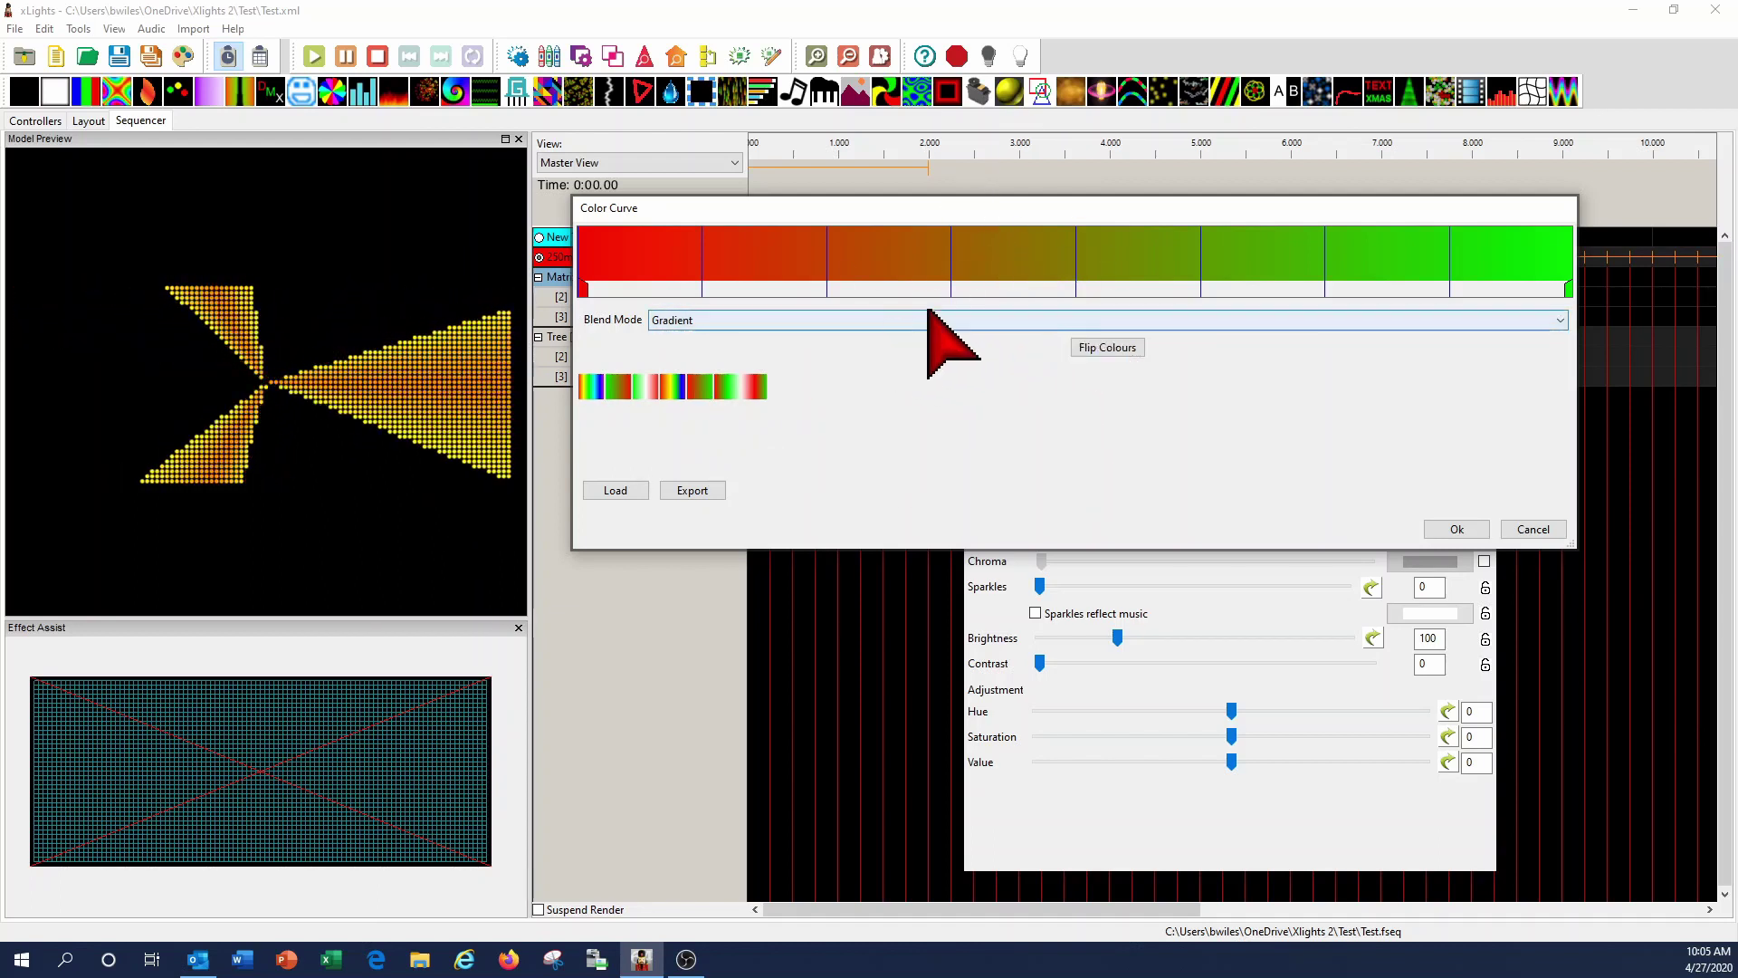
pyautogui.click(1038, 280)
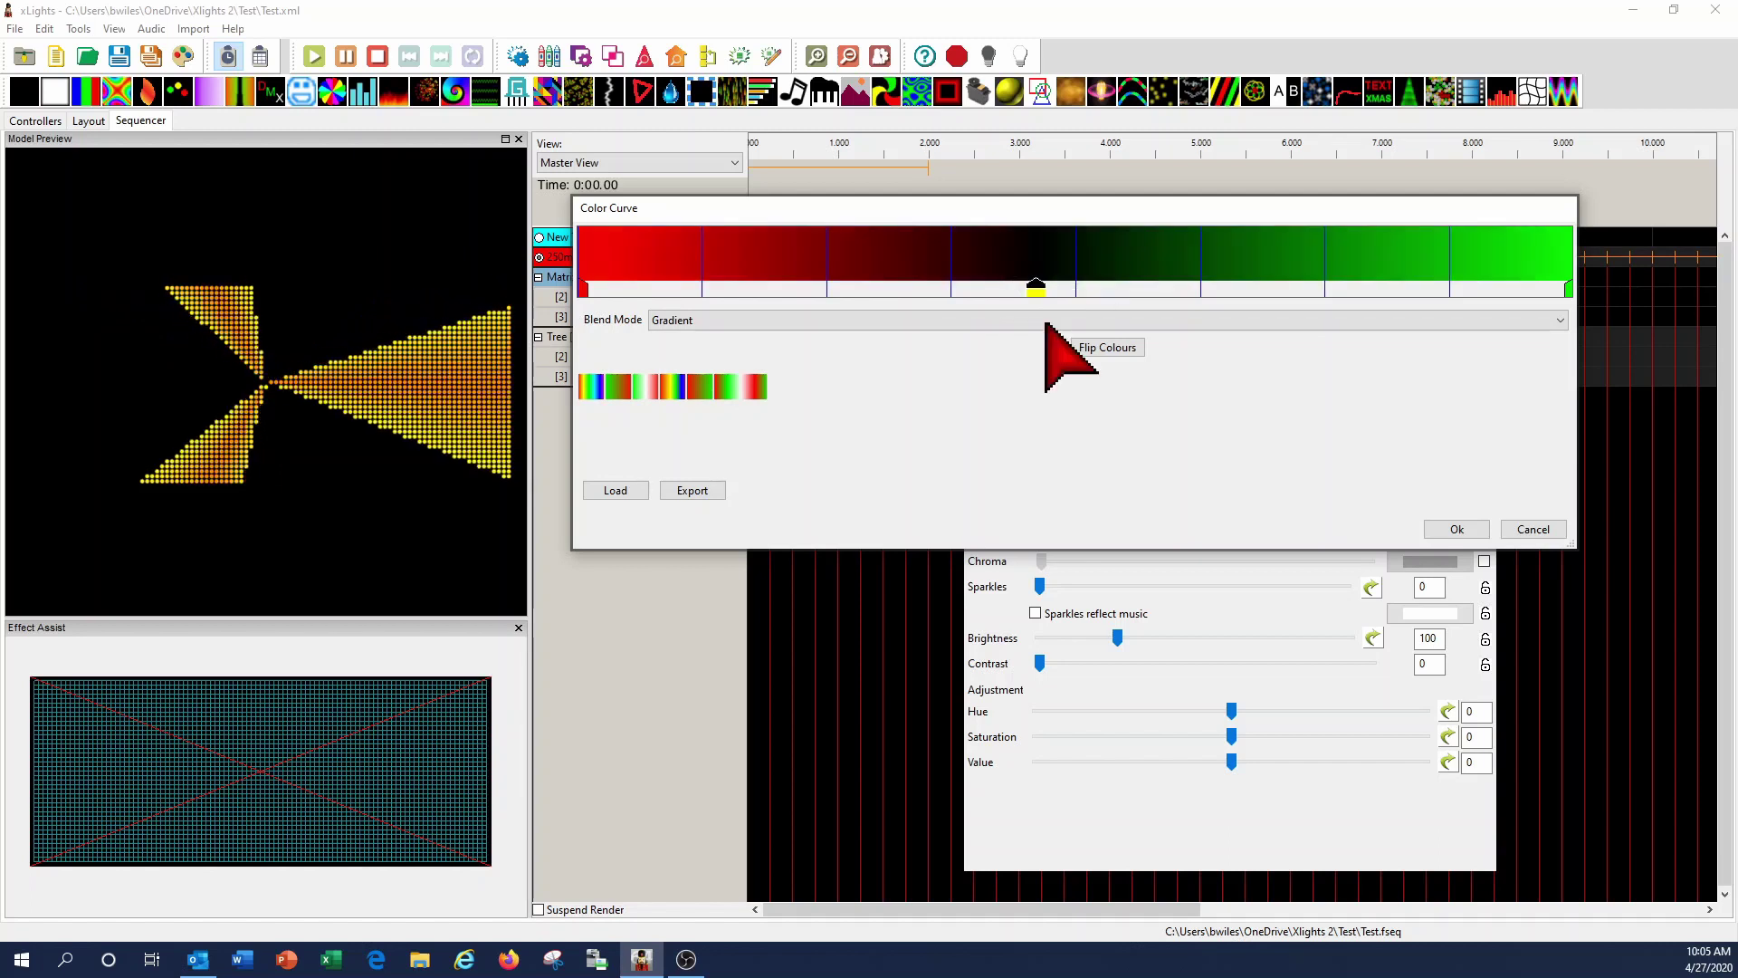
# - Make the new middle colour point blue
pyautogui.moveTo(1037, 287)
pyautogui.mouseDown()
pyautogui.moveTo(900, 287)
pyautogui.moveTo(1113, 295)
pyautogui.moveTo(1091, 294)
pyautogui.mouseUp()
pyautogui.doubleClick(1095, 286)
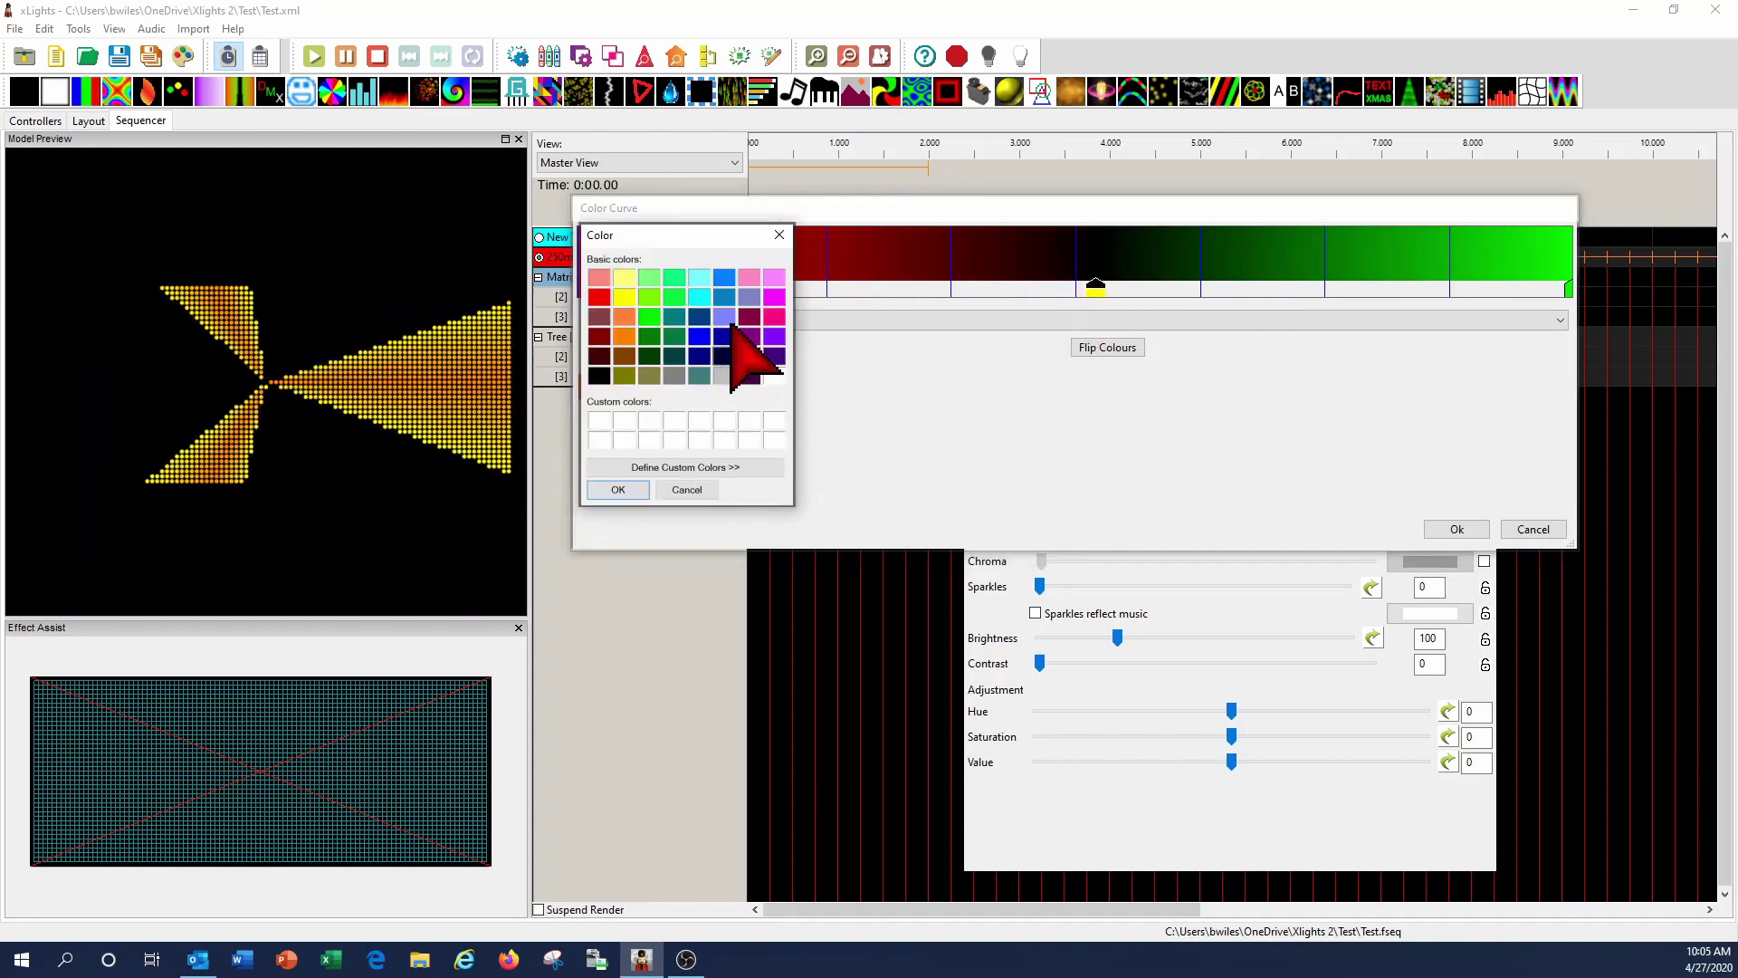
pyautogui.click(617, 490)
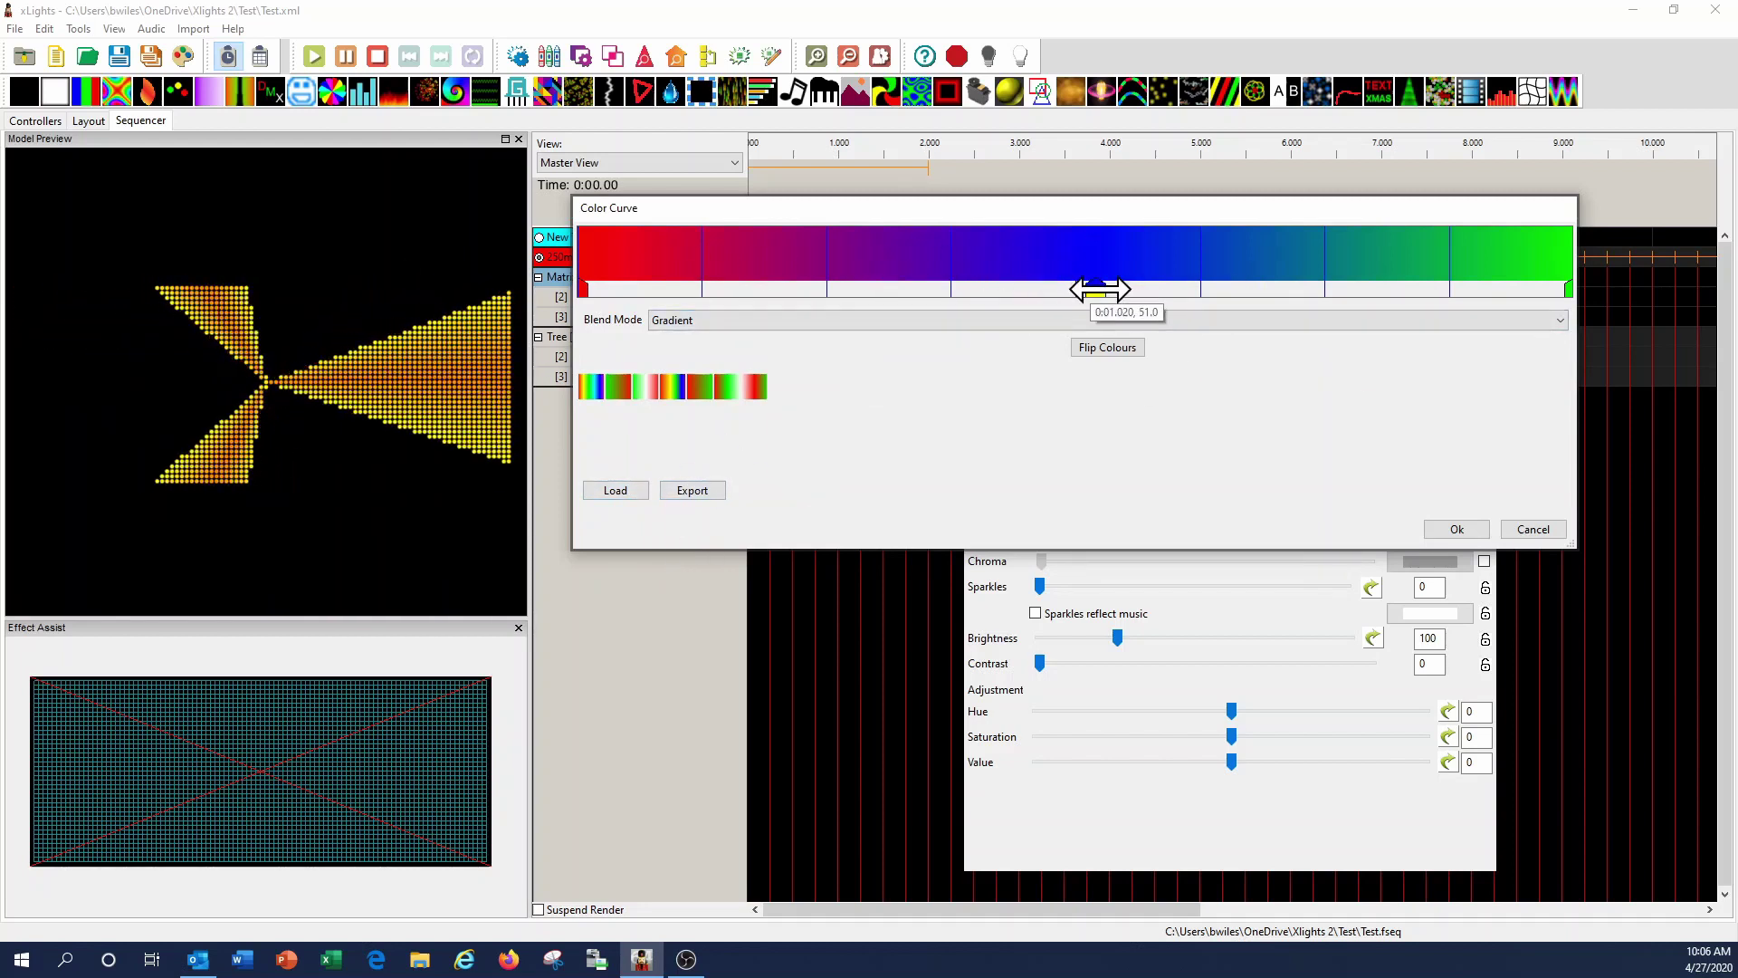
# - Position the blue point within the gradient and apply the colour curve
pyautogui.moveTo(1096, 290)
pyautogui.mouseDown()
pyautogui.moveTo(905, 307)
pyautogui.moveTo(1245, 307)
pyautogui.moveTo(1008, 317)
pyautogui.moveTo(857, 291)
pyautogui.mouseUp()
pyautogui.moveTo(965, 318)
pyautogui.mouseDown()
pyautogui.moveTo(1156, 303)
pyautogui.moveTo(1101, 309)
pyautogui.mouseUp()
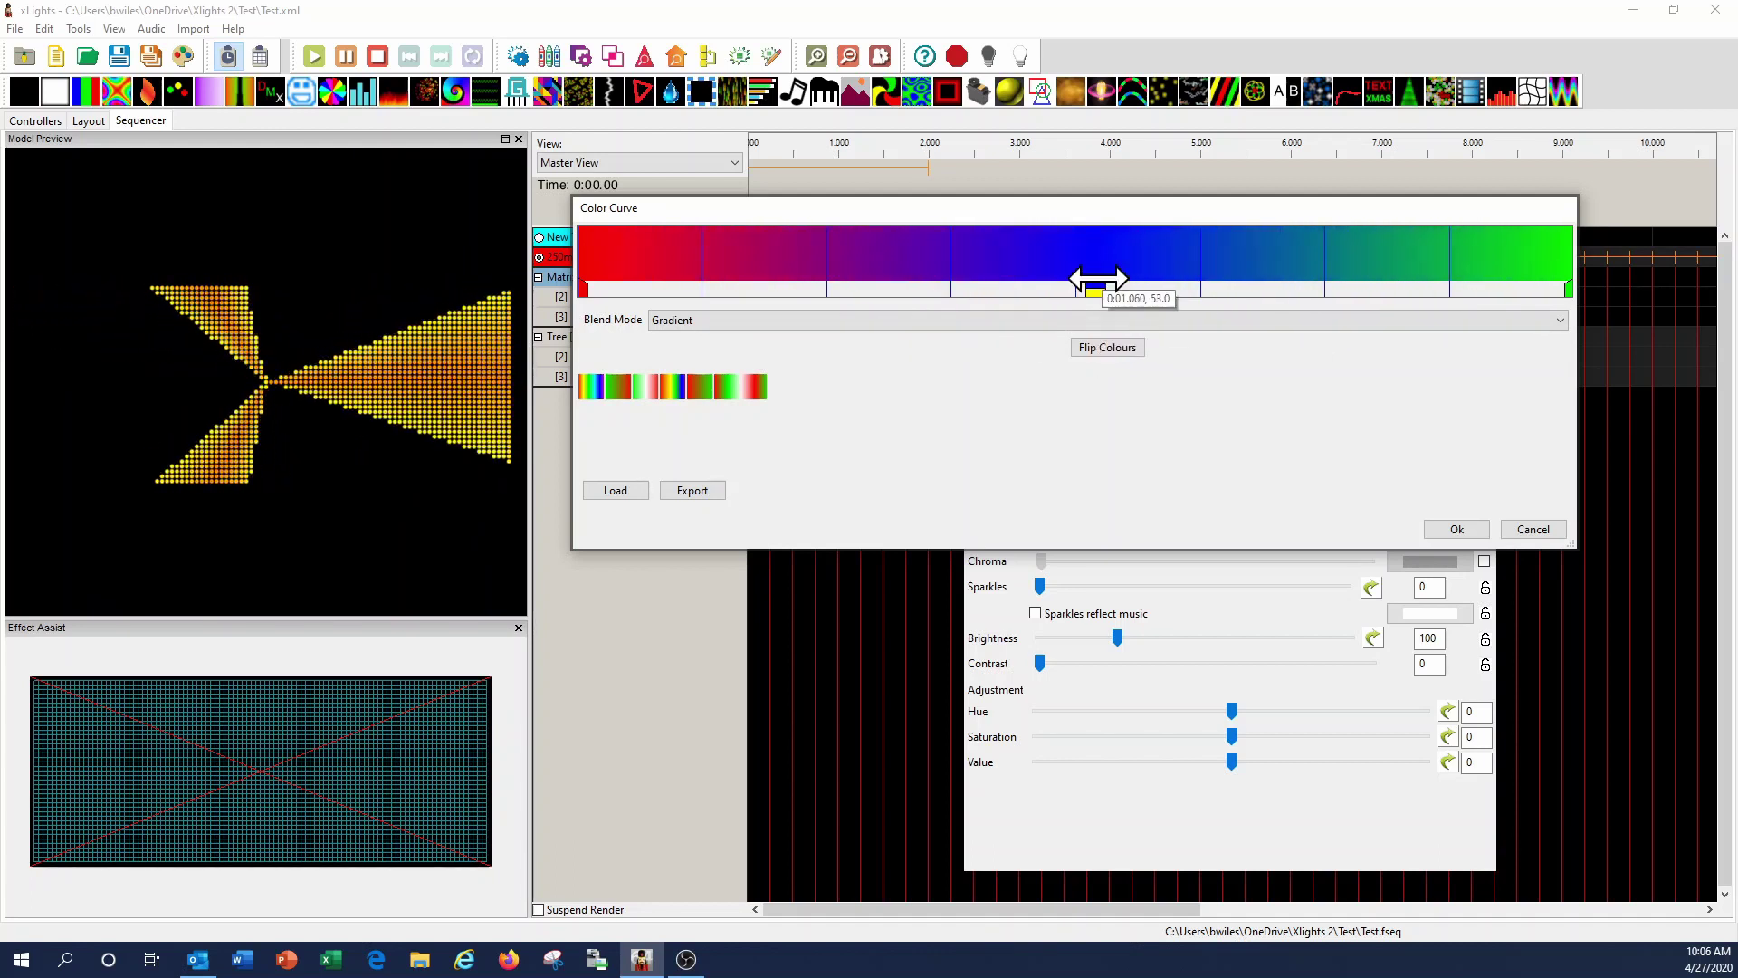
pyautogui.moveTo(1097, 289)
pyautogui.mouseDown()
pyautogui.moveTo(856, 317)
pyautogui.moveTo(1078, 308)
pyautogui.mouseUp()
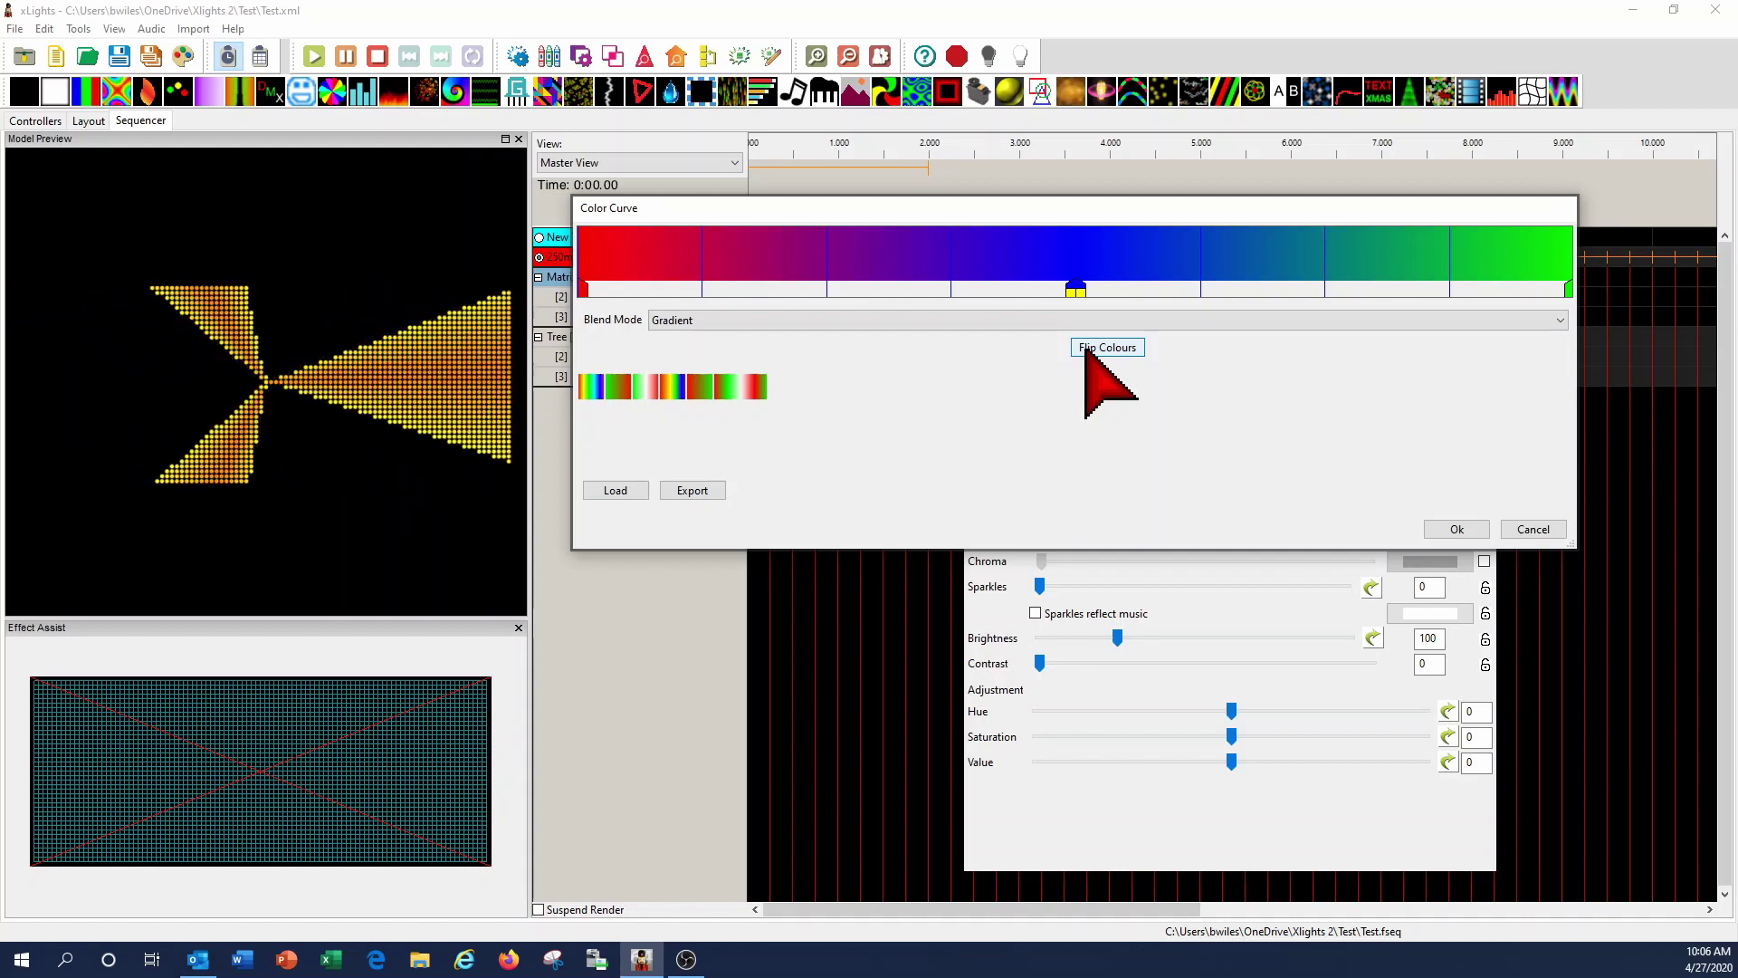
pyautogui.click(1451, 525)
# - Select the Tree's Bars effect and add white and blue to its palette
pyautogui.click(1061, 337)
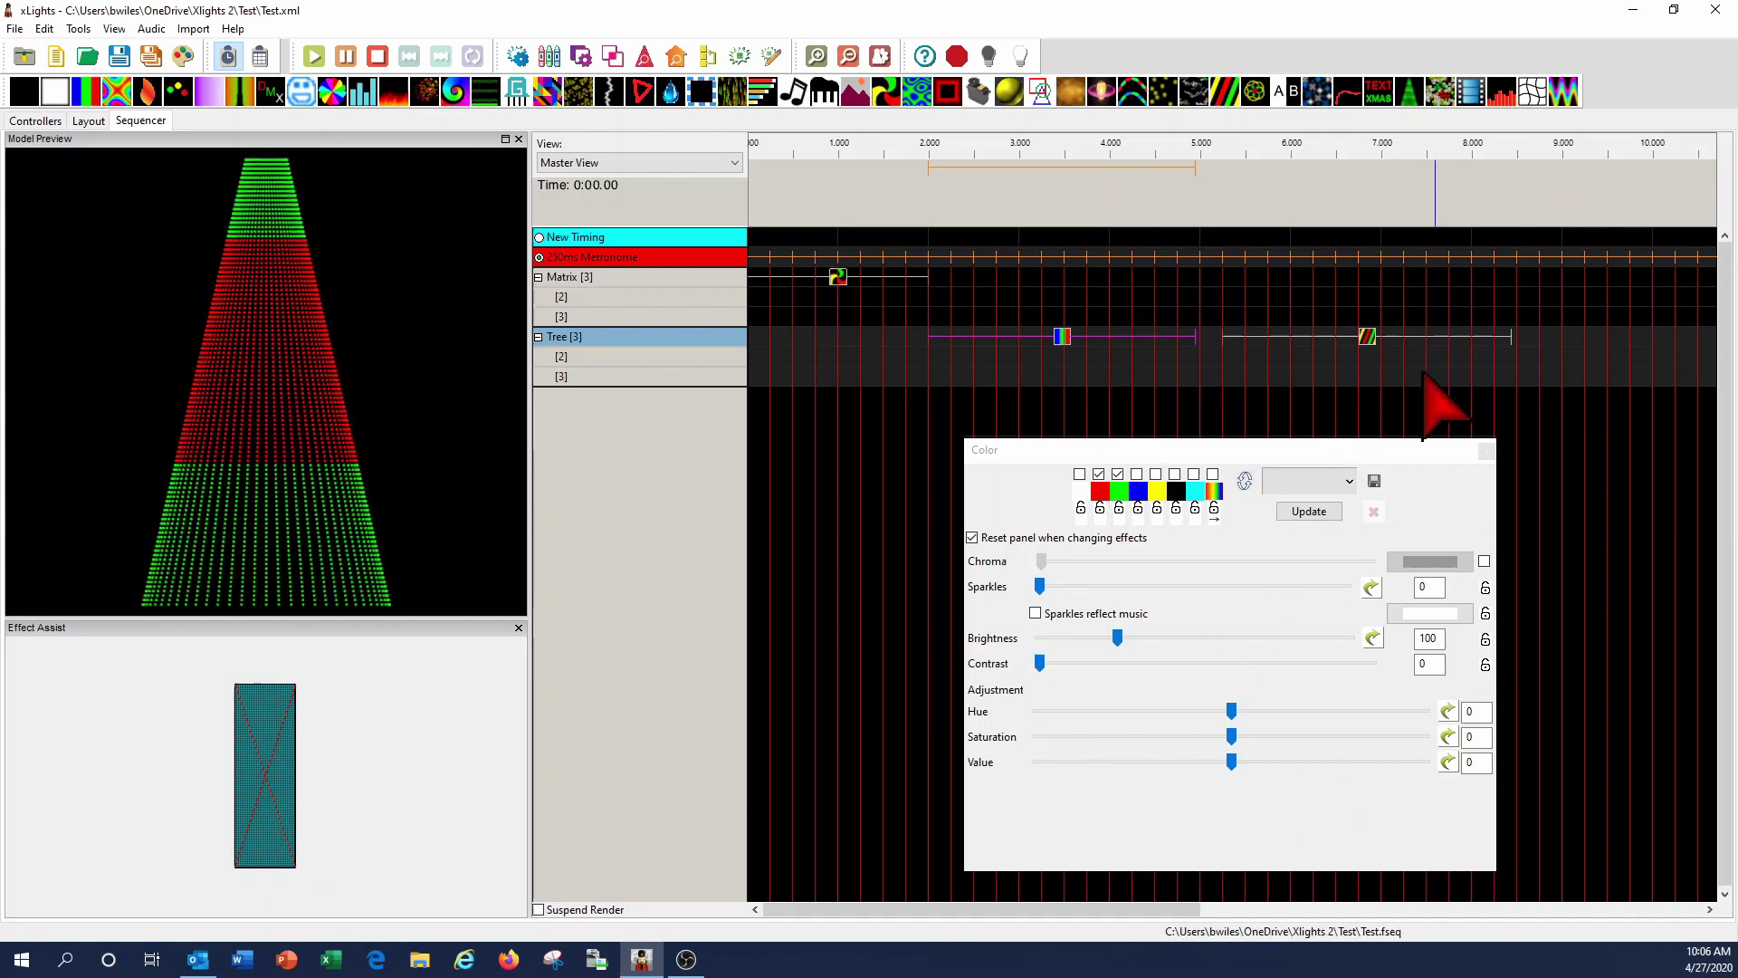
pyautogui.click(1366, 340)
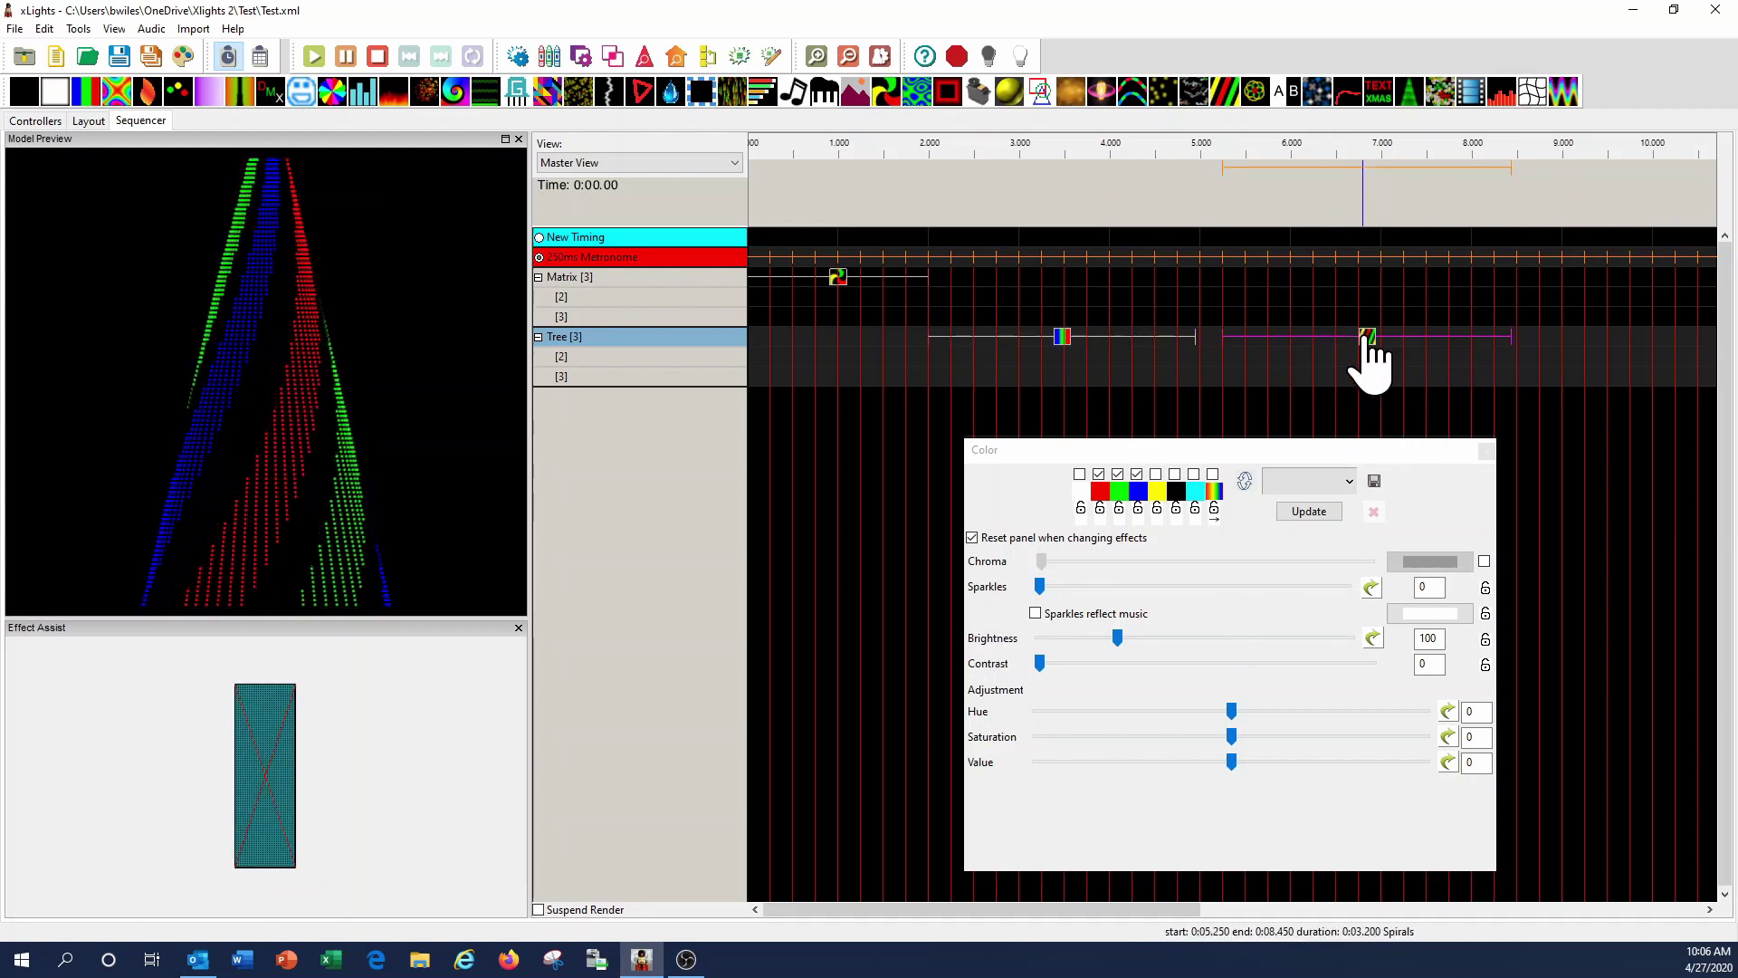
pyautogui.click(1061, 338)
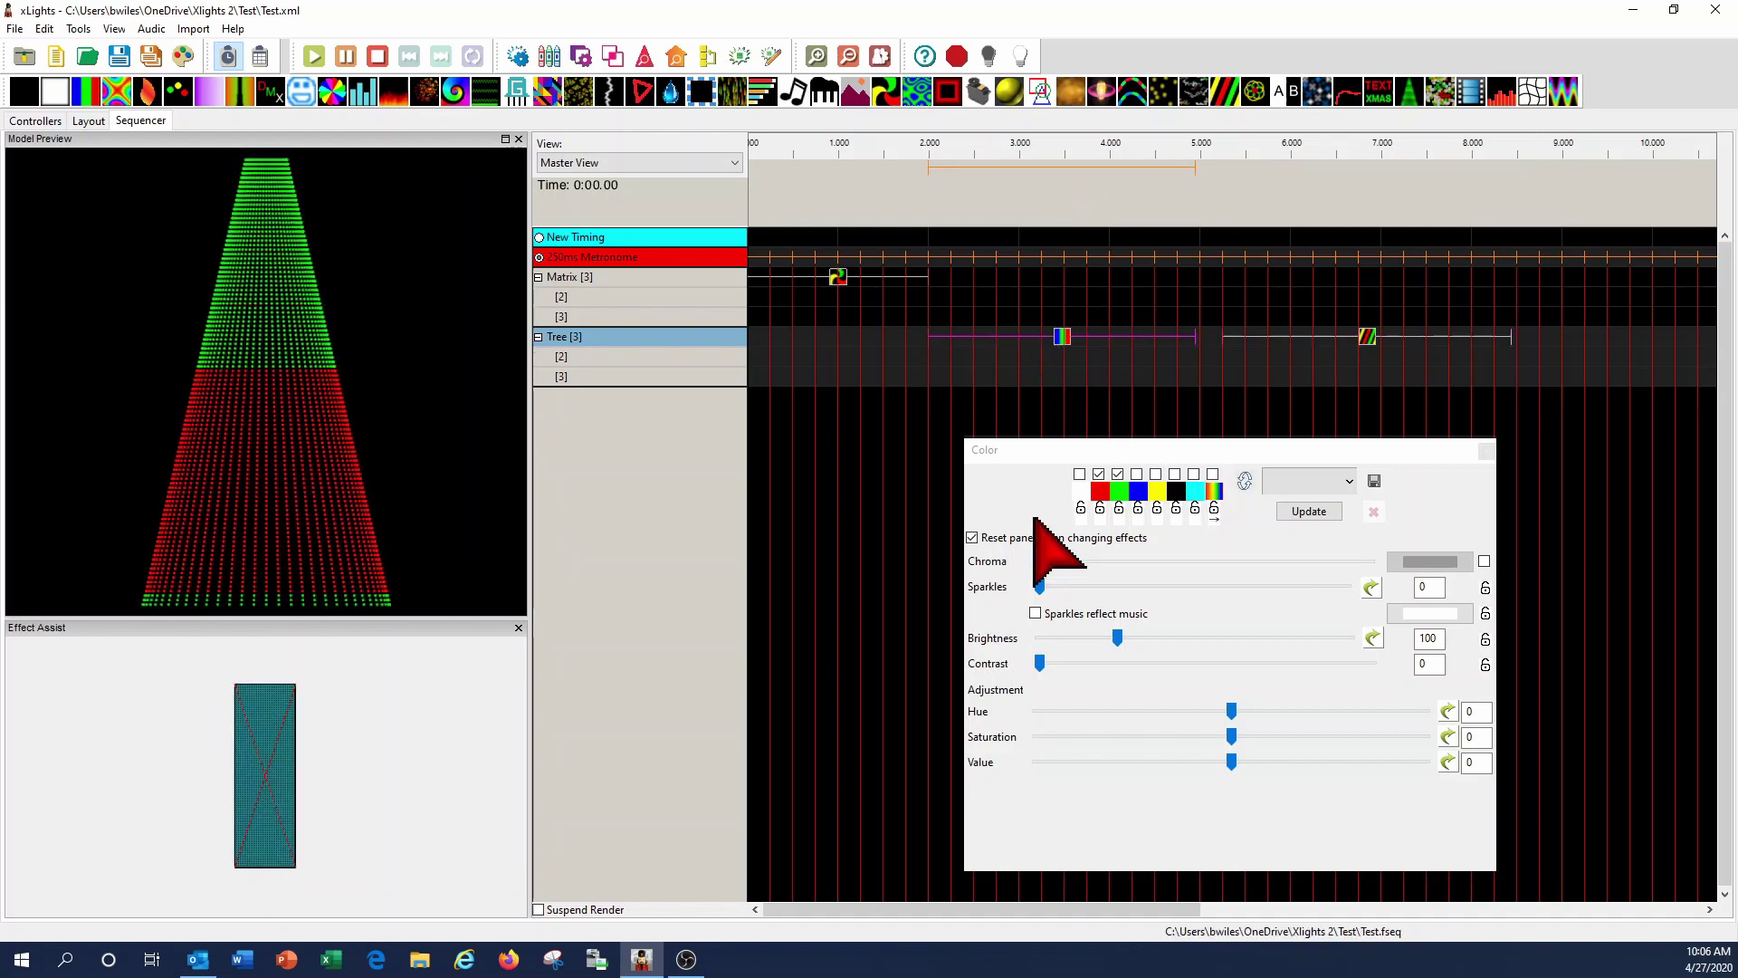
pyautogui.click(1079, 473)
pyautogui.click(1135, 473)
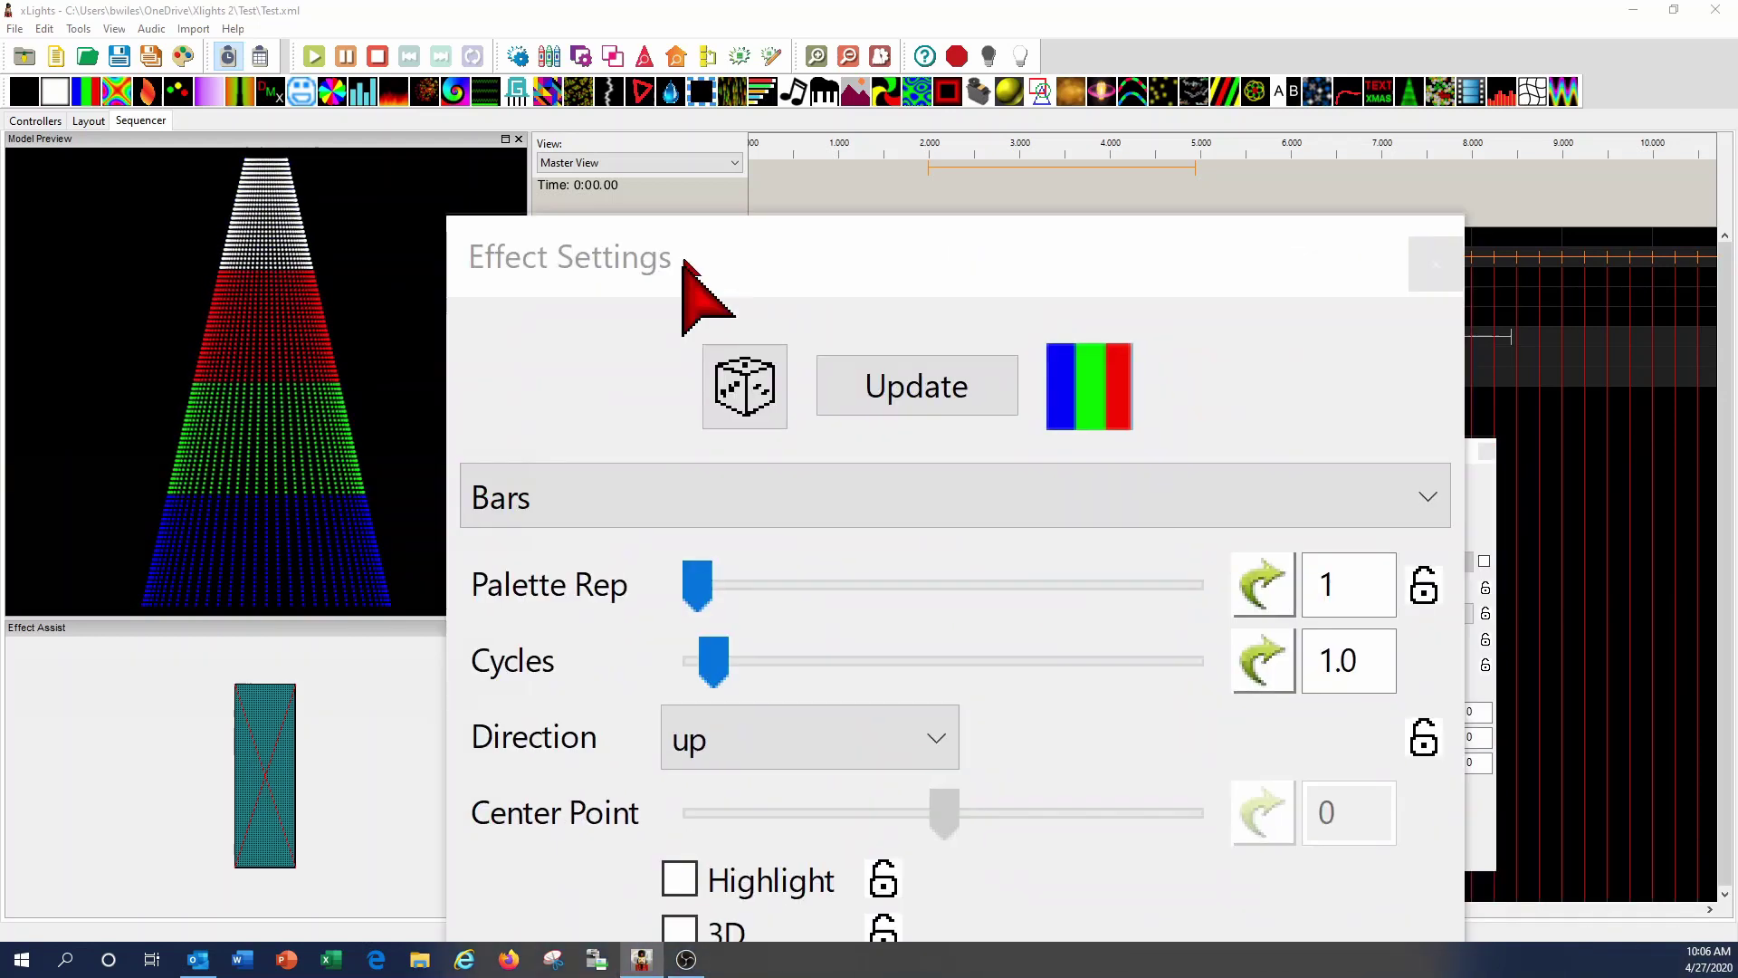
# - Bring Effect Settings into view and toggle the bars' Highlight on, then off again
pyautogui.moveTo(683, 264)
pyautogui.mouseDown()
pyautogui.moveTo(399, 114)
pyautogui.moveTo(555, 287)
pyautogui.moveTo(650, 269)
pyautogui.mouseUp()
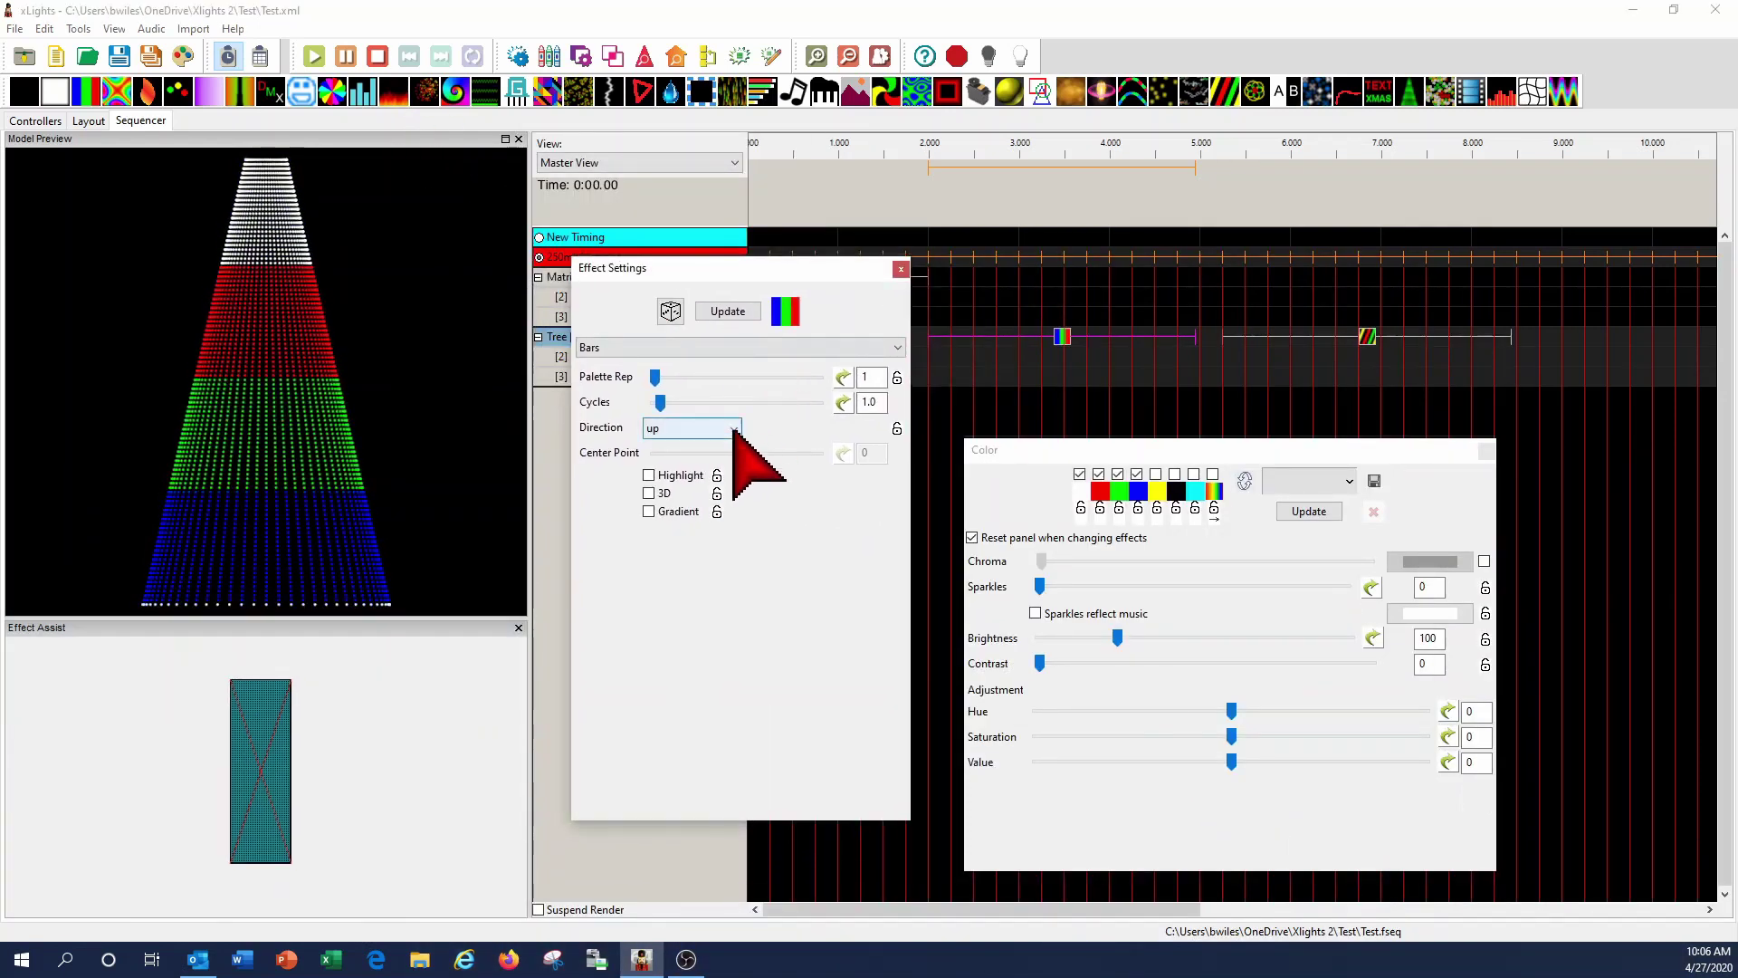
pyautogui.click(649, 474)
pyautogui.click(648, 475)
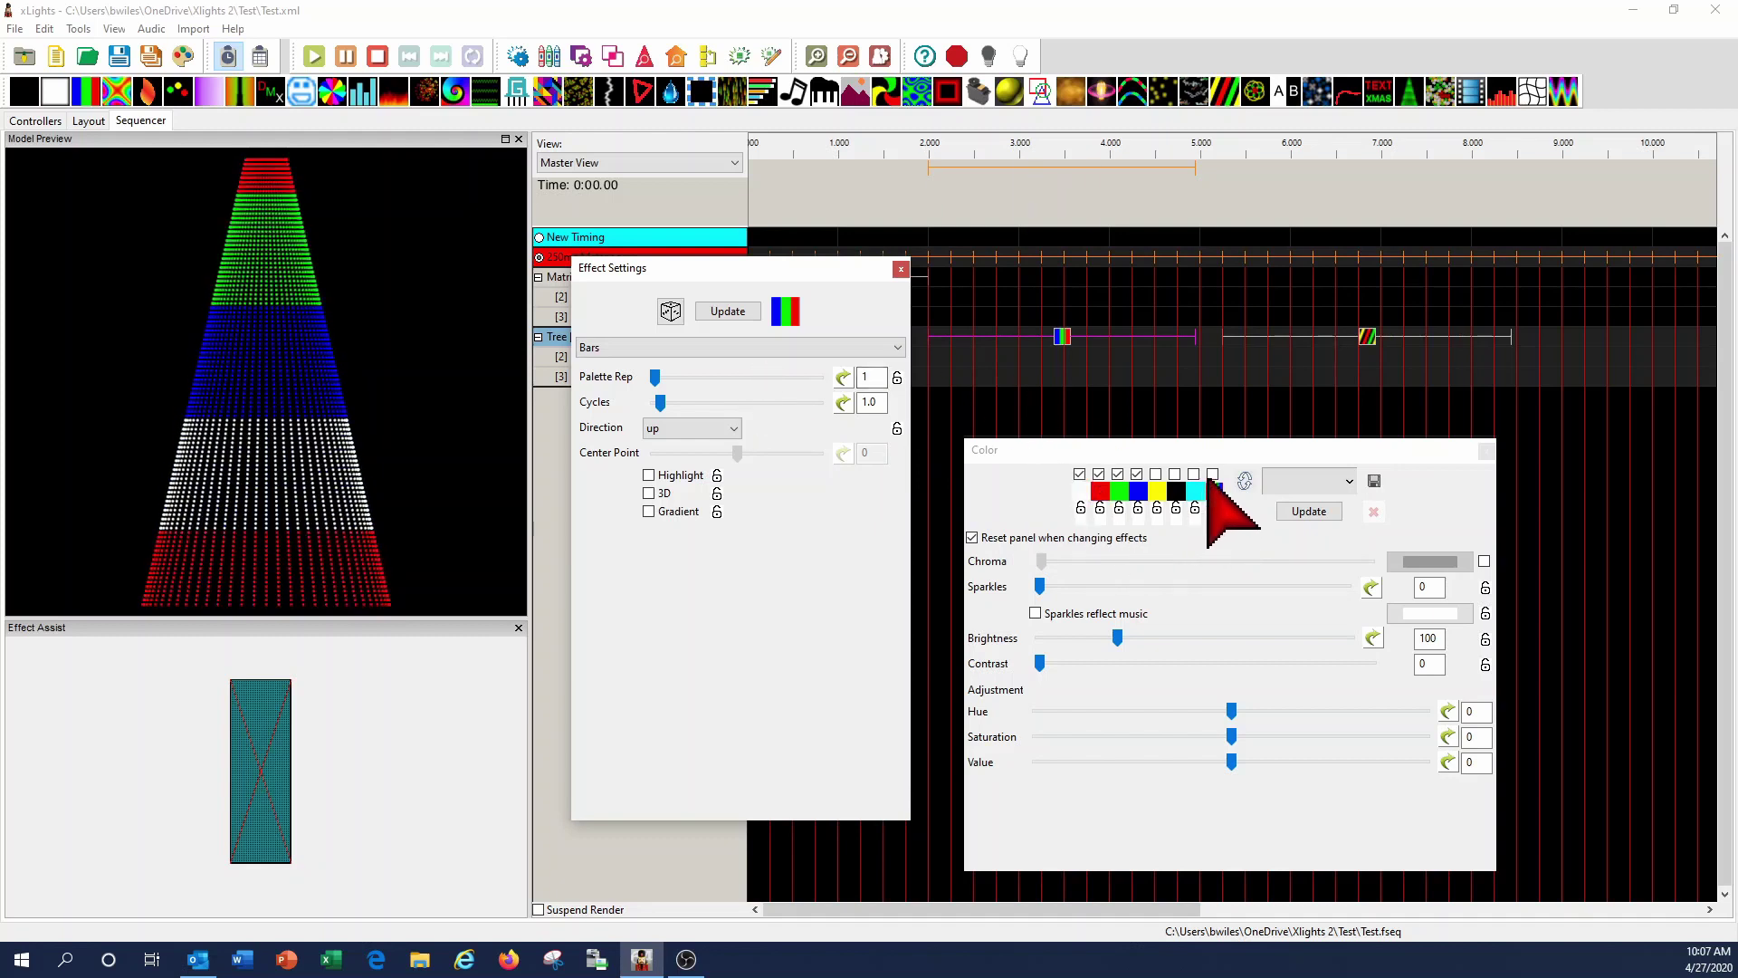
# - Give Bars only the rainbow gradient slot, unticking blue, white, red and green, blended spatially
pyautogui.click(1212, 474)
pyautogui.click(1136, 473)
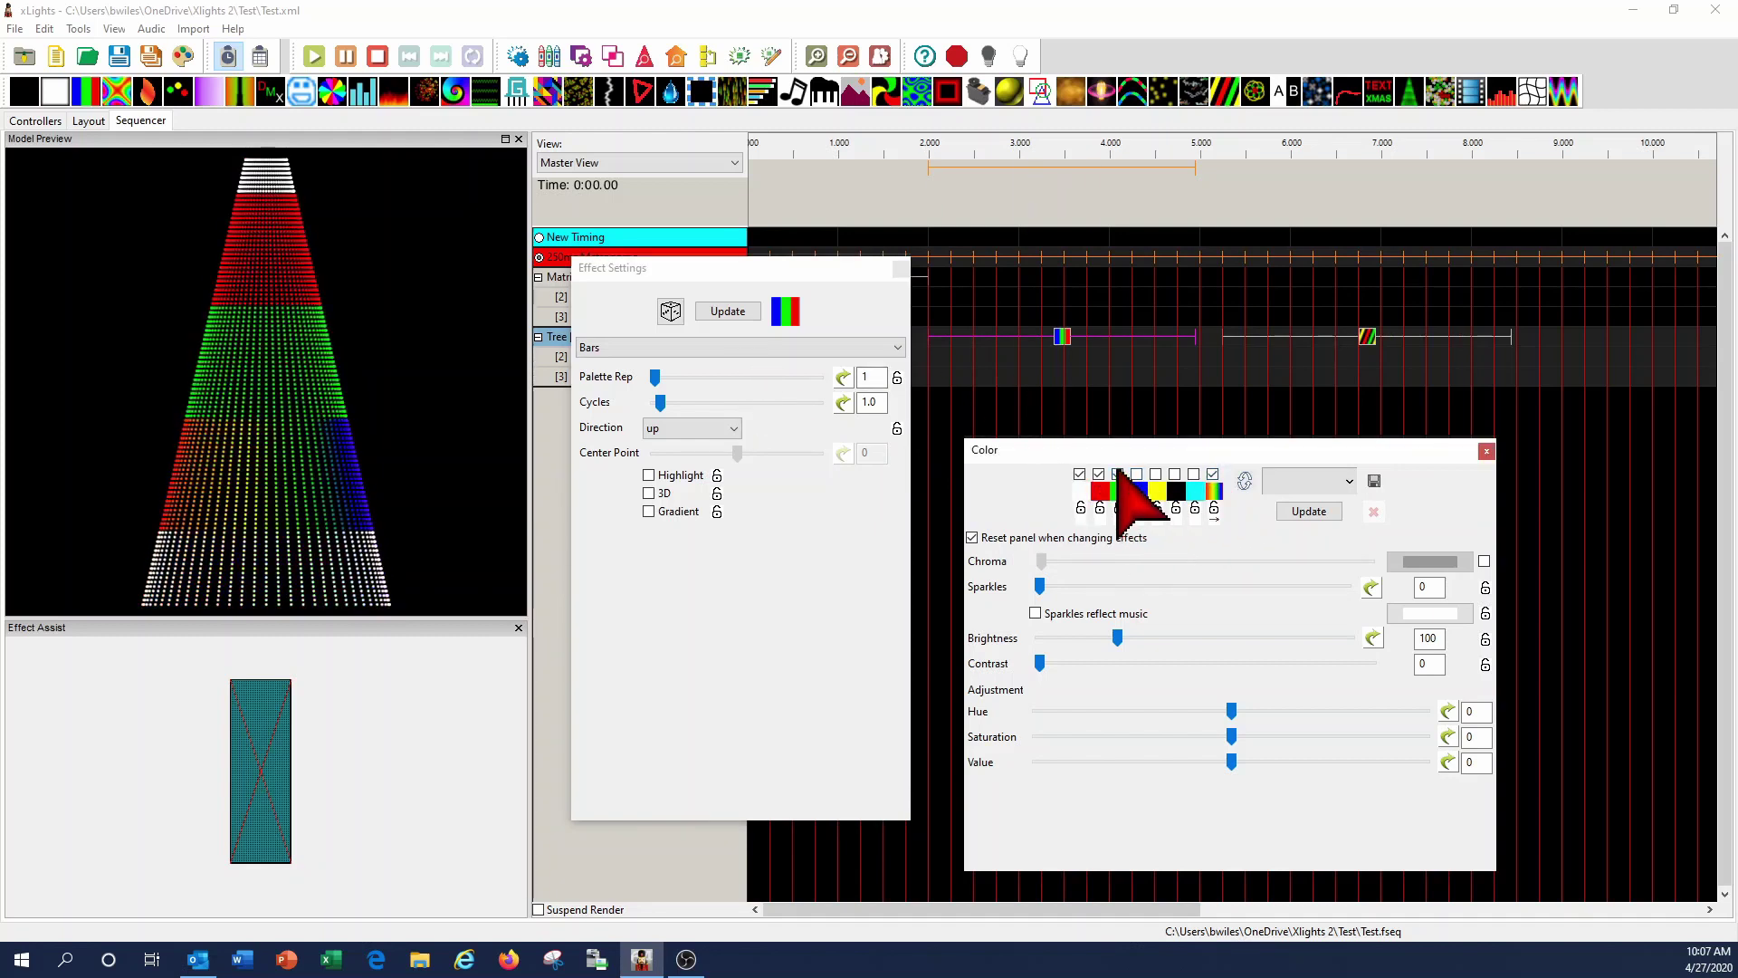
pyautogui.click(1117, 473)
pyautogui.click(1098, 473)
pyautogui.click(1079, 473)
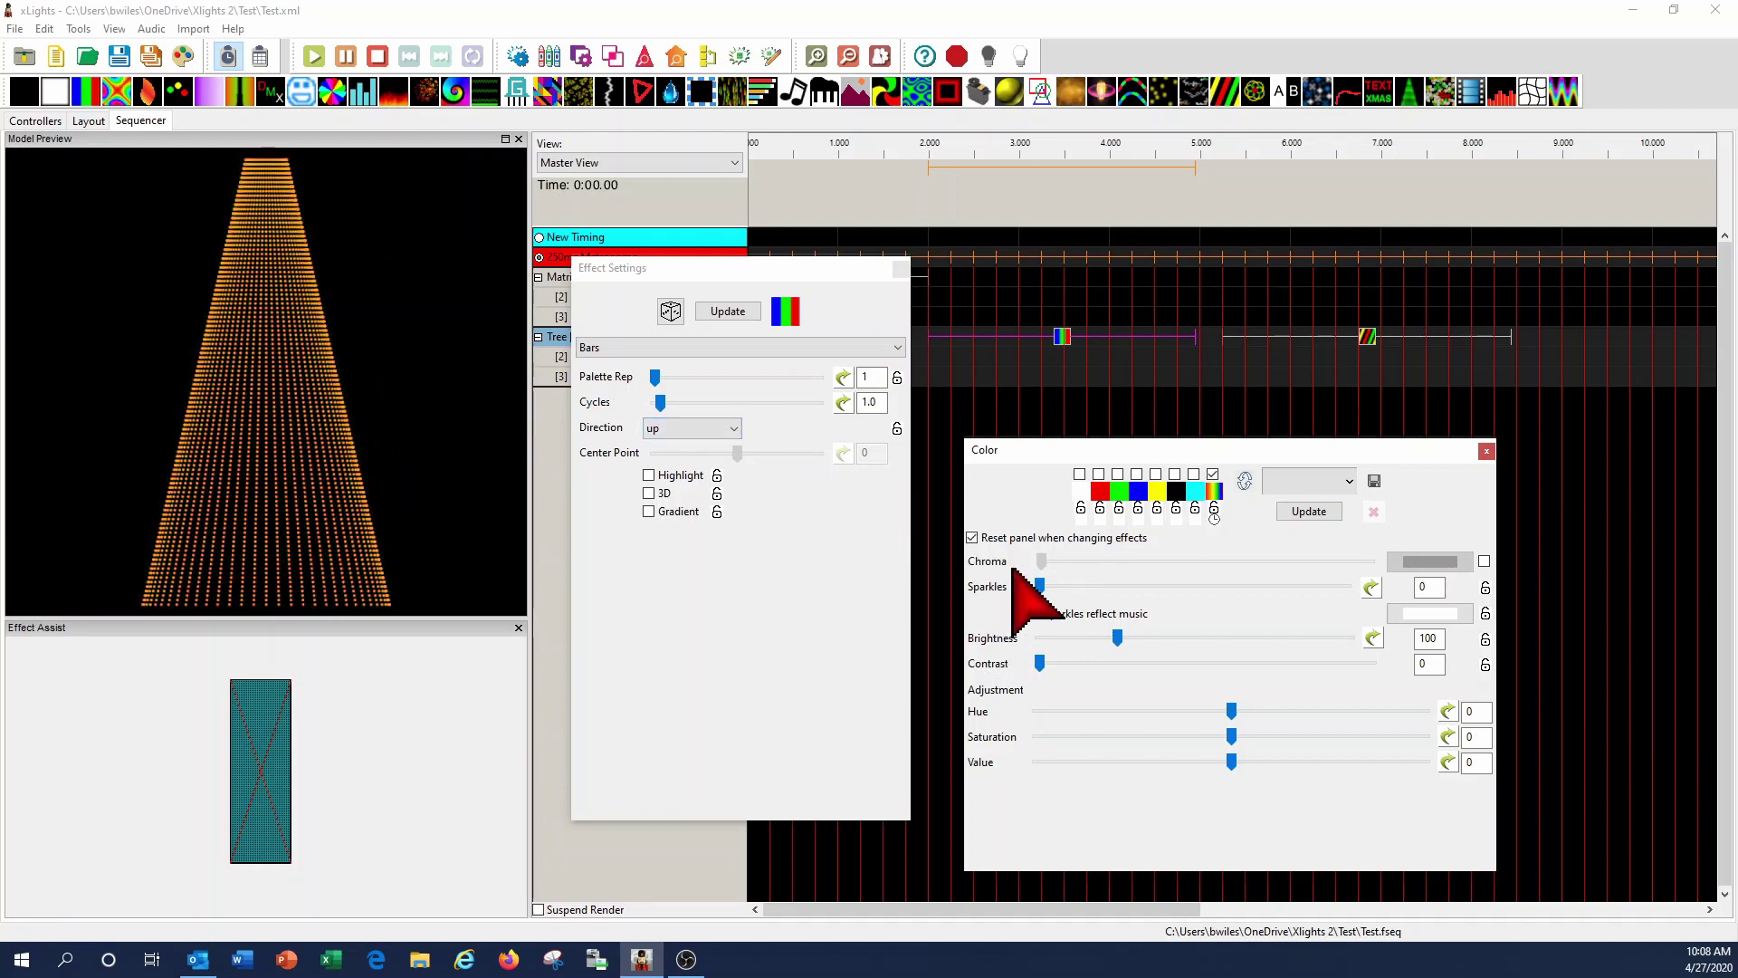
pyautogui.click(1213, 515)
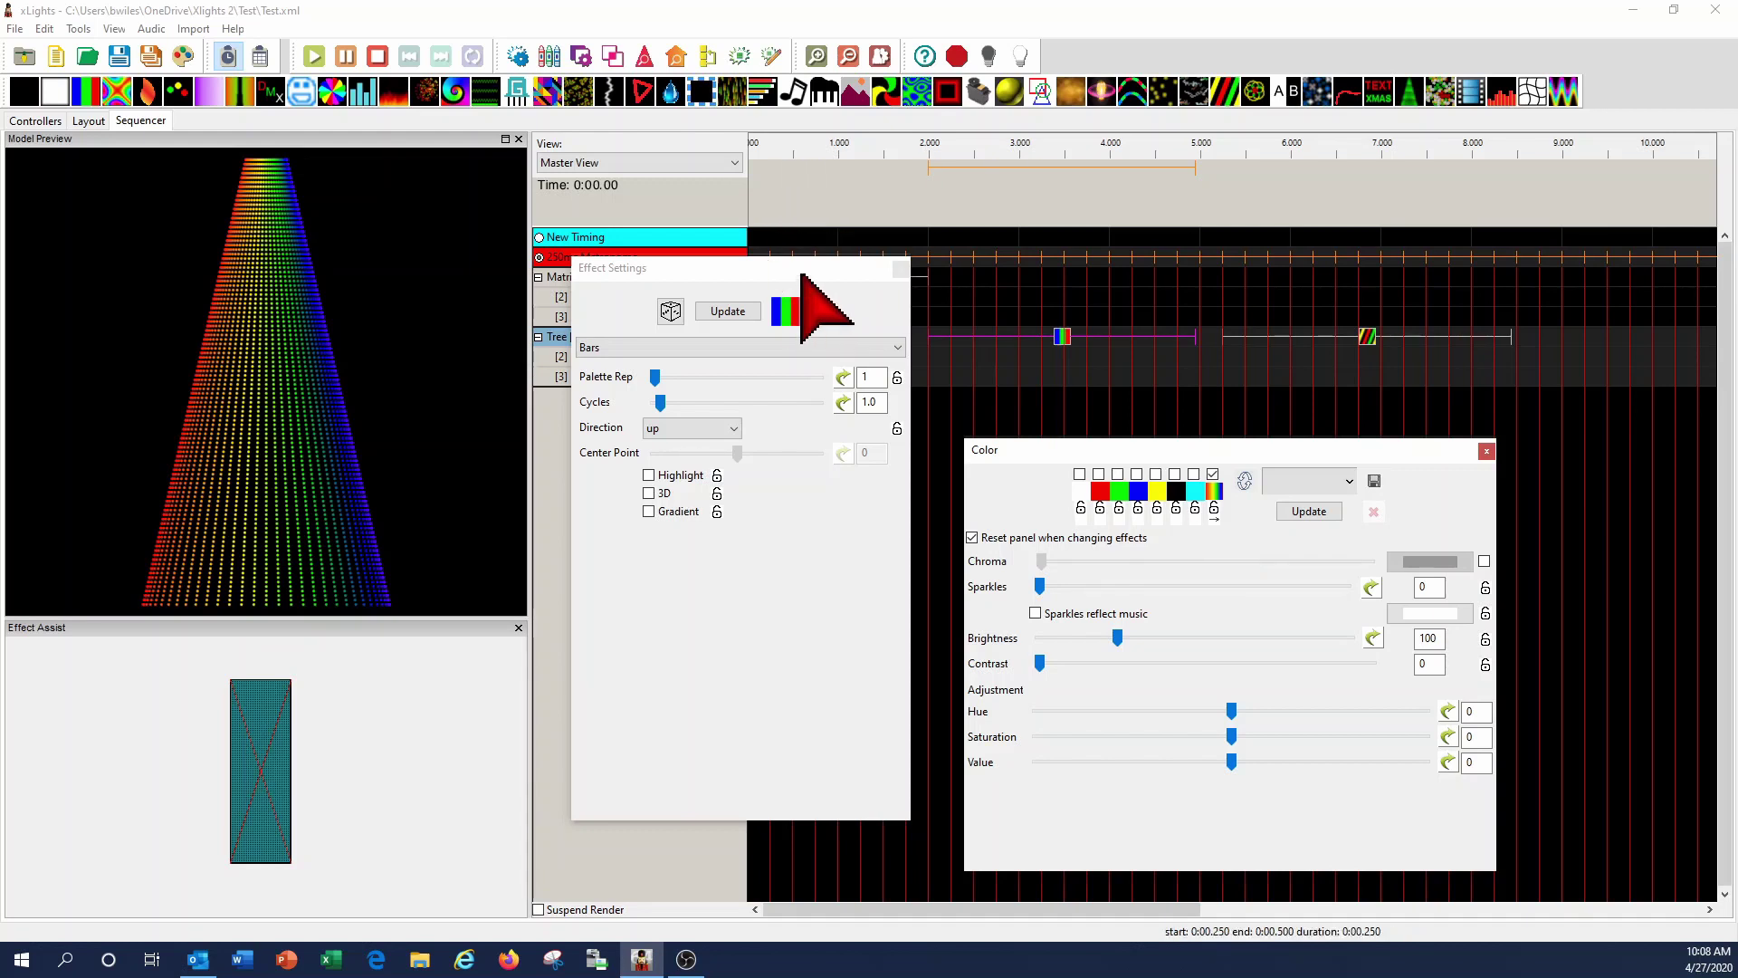
pyautogui.moveTo(800, 269); pyautogui.dragTo(802, 459)
pyautogui.click(837, 277)
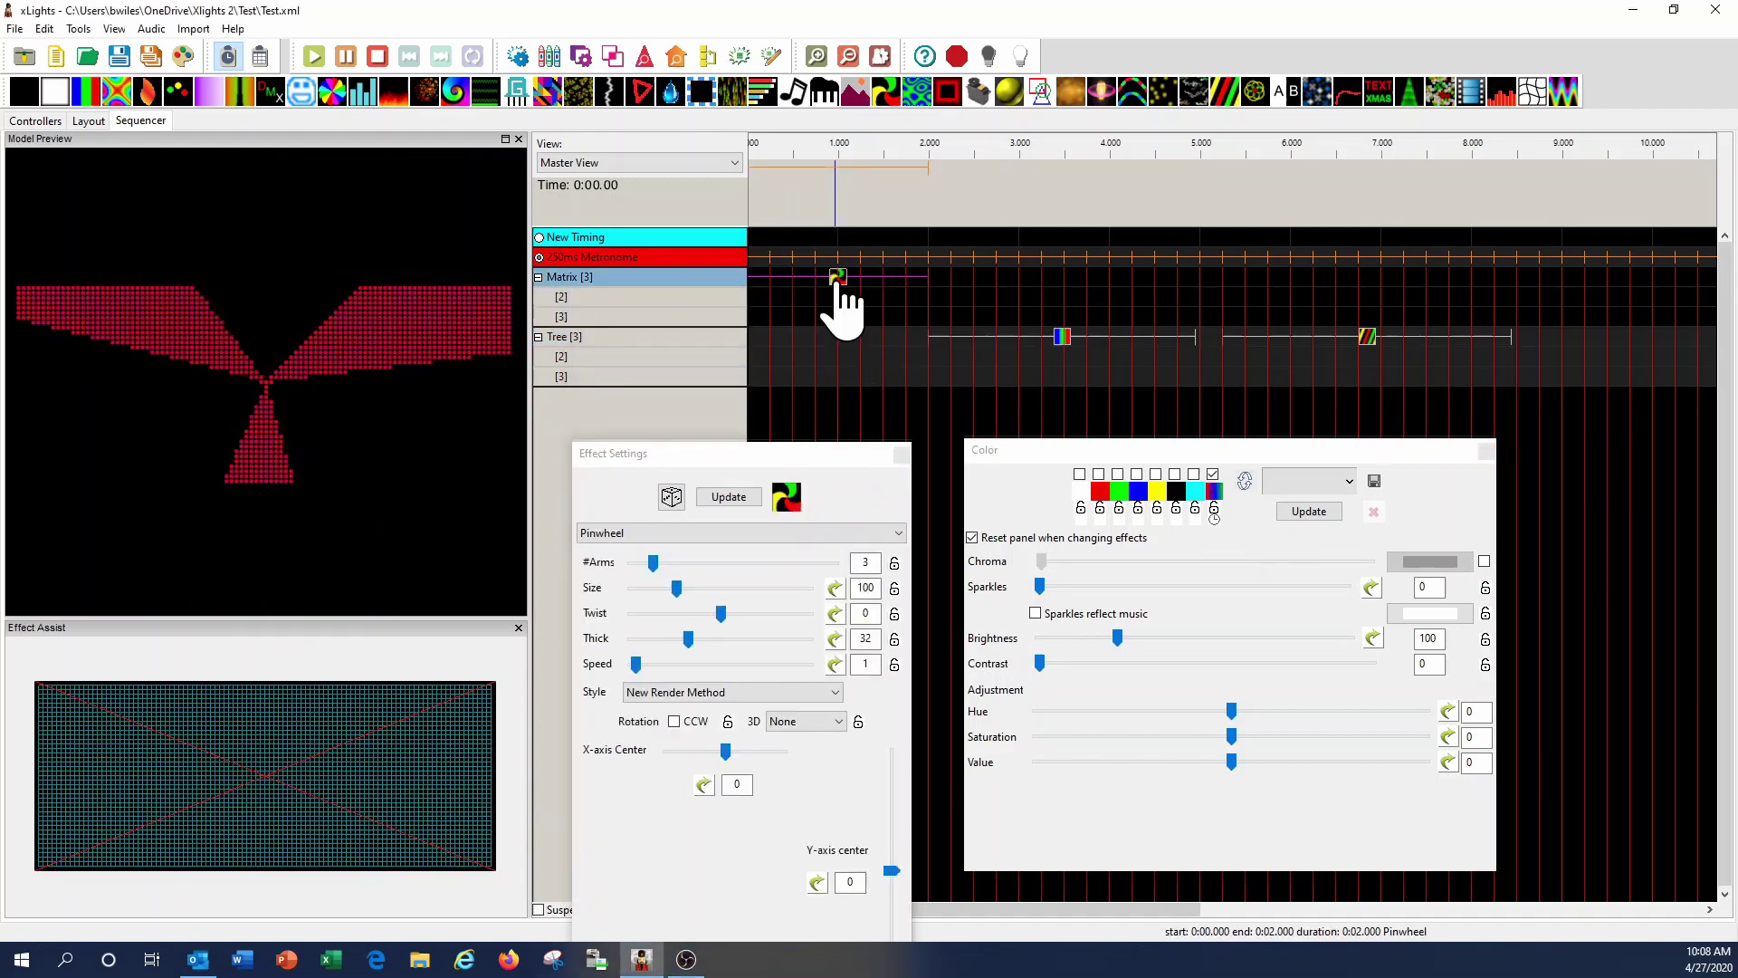
pyautogui.click(1063, 336)
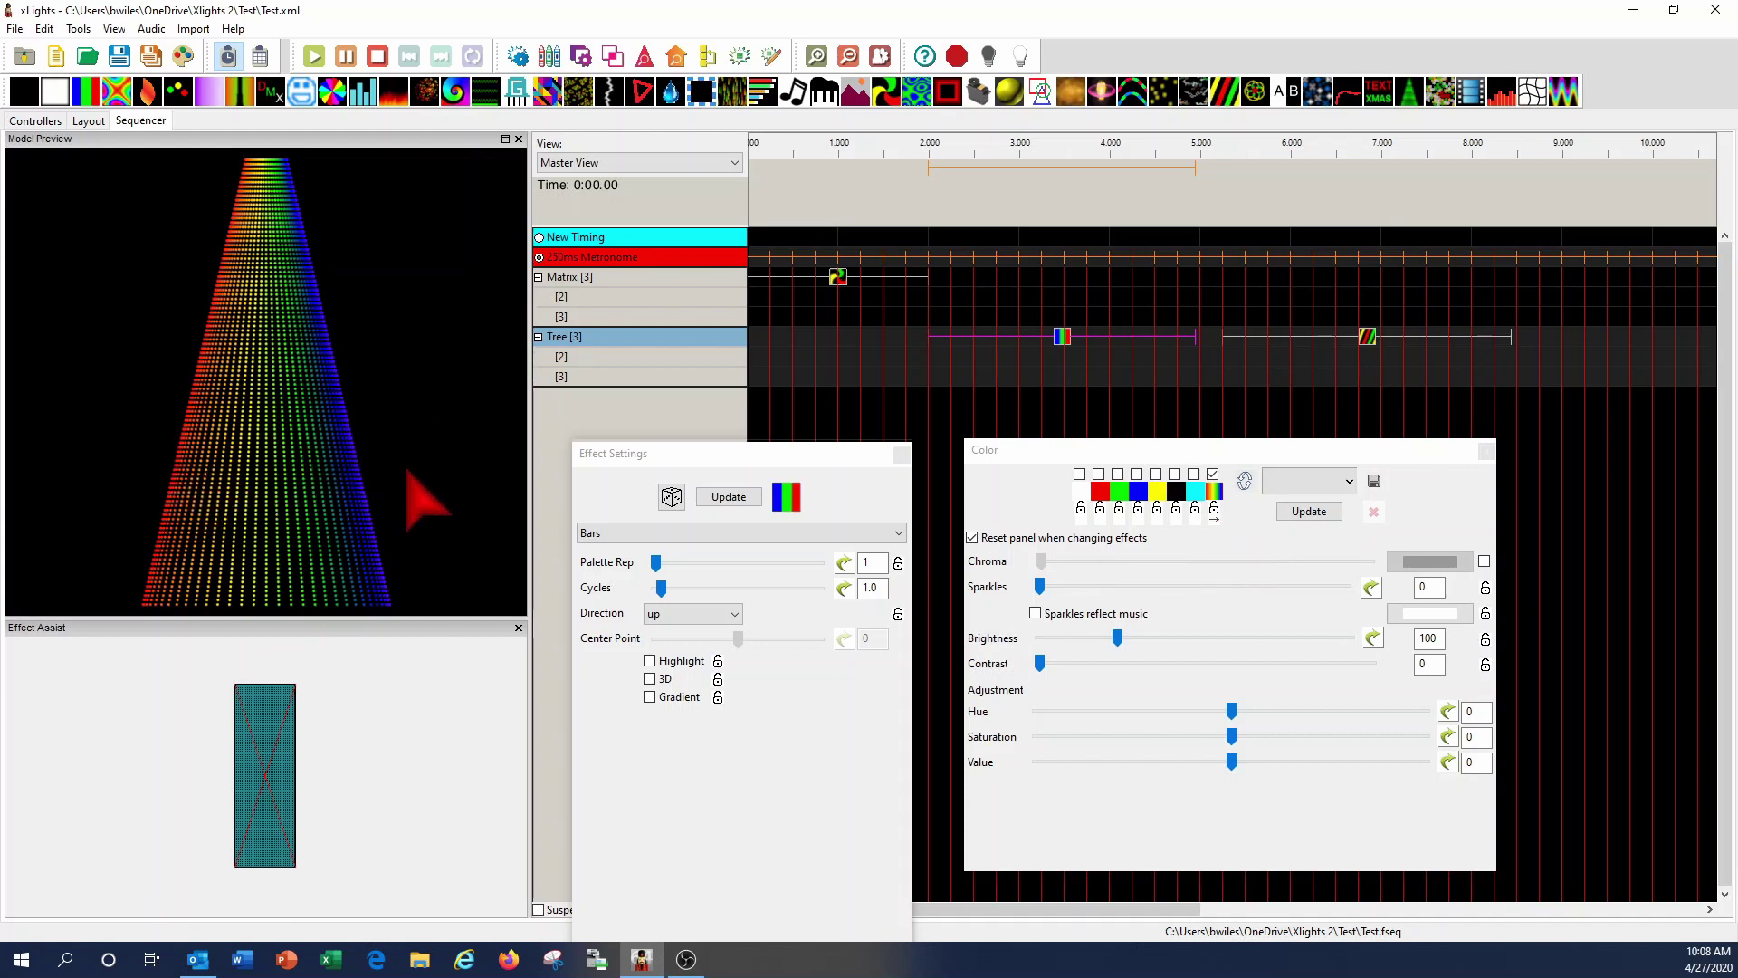
pyautogui.click(1209, 518)
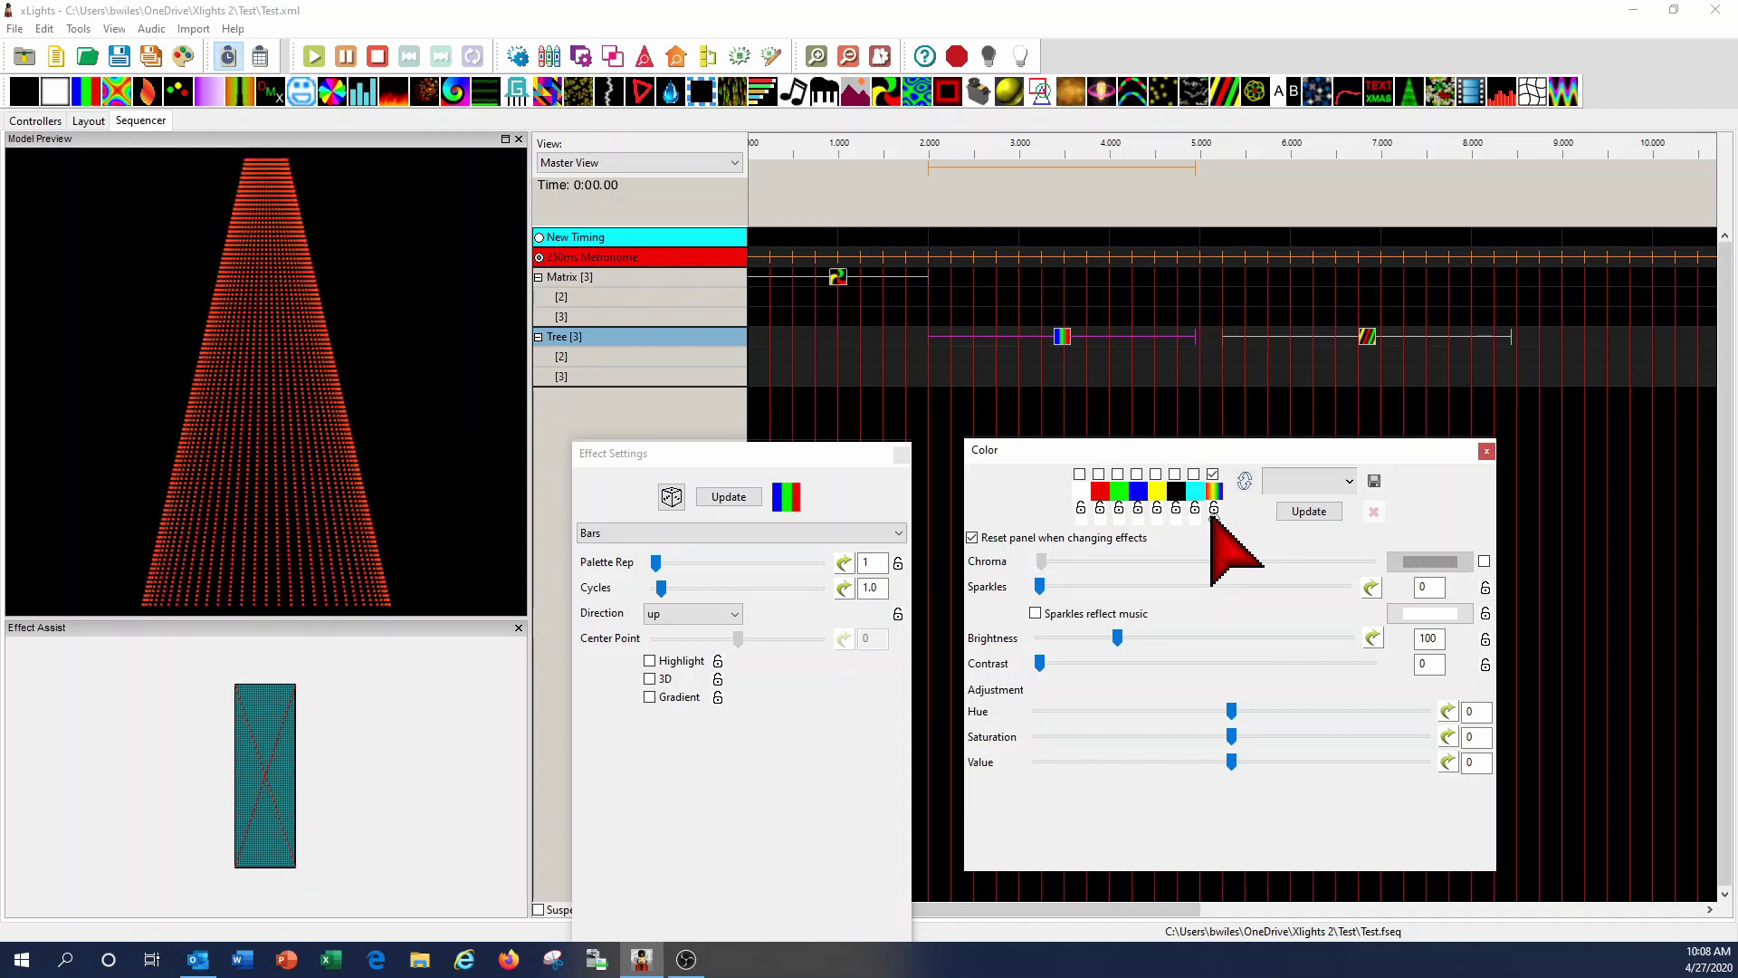
# - Select the Tree's Spirals effect and tick the rainbow gradient, unticking green, blue and red
pyautogui.click(1365, 337)
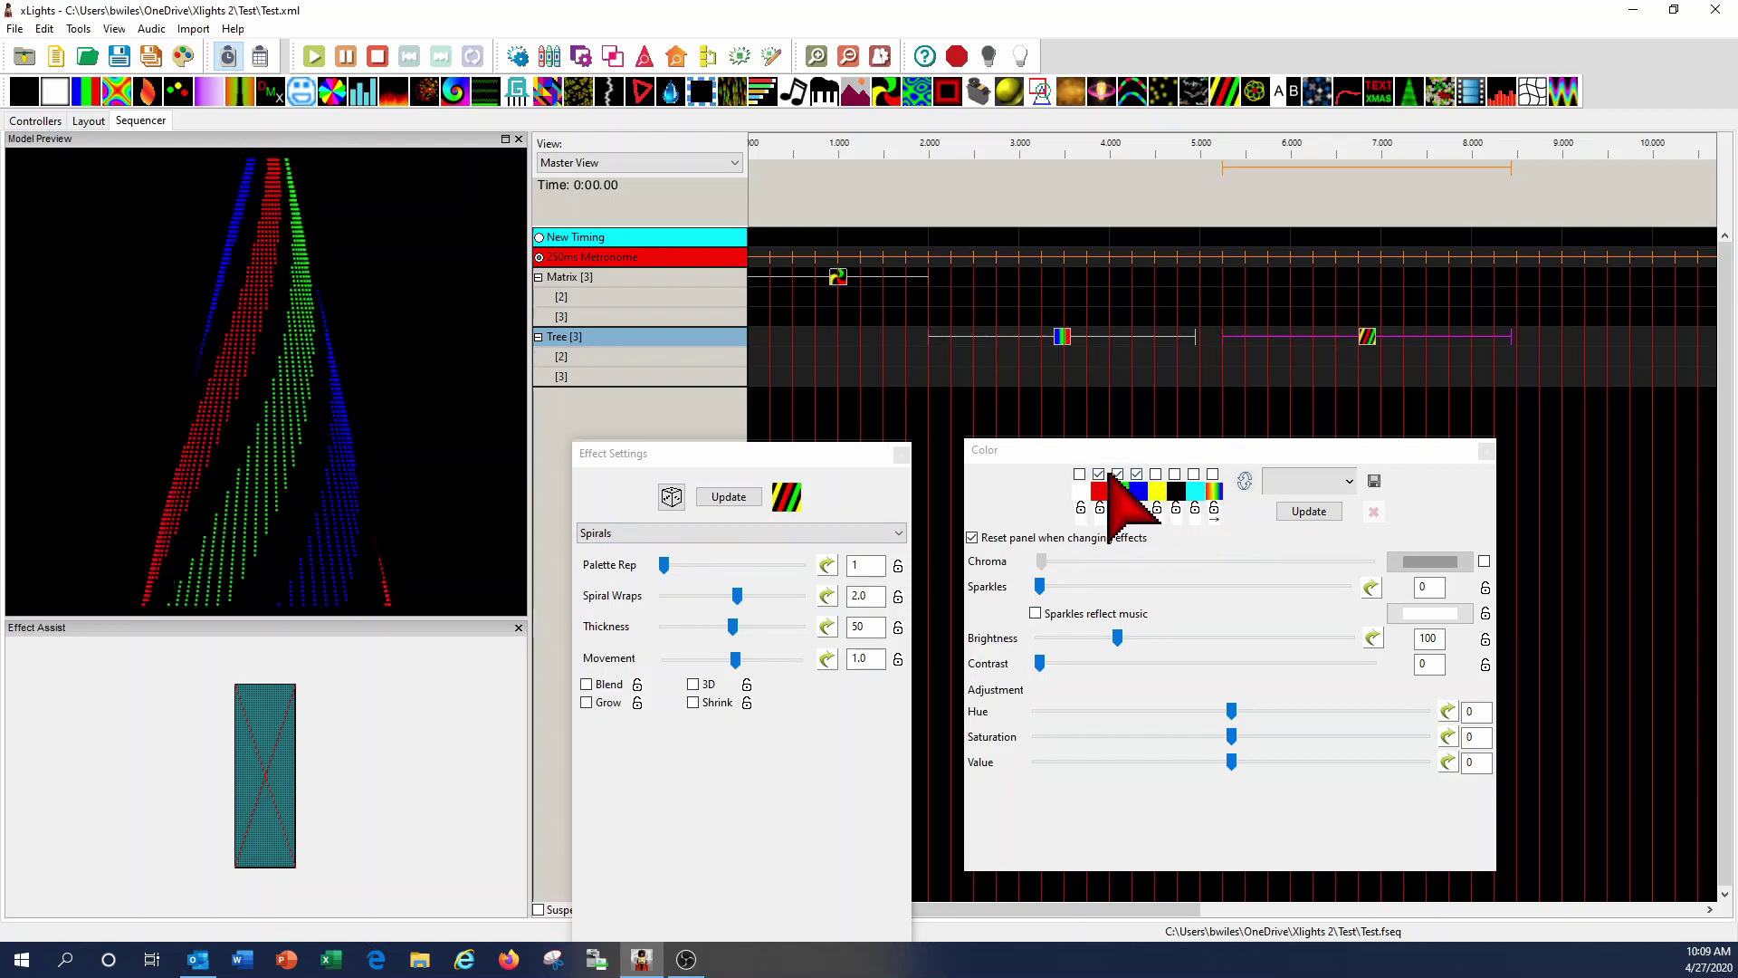
pyautogui.click(1213, 473)
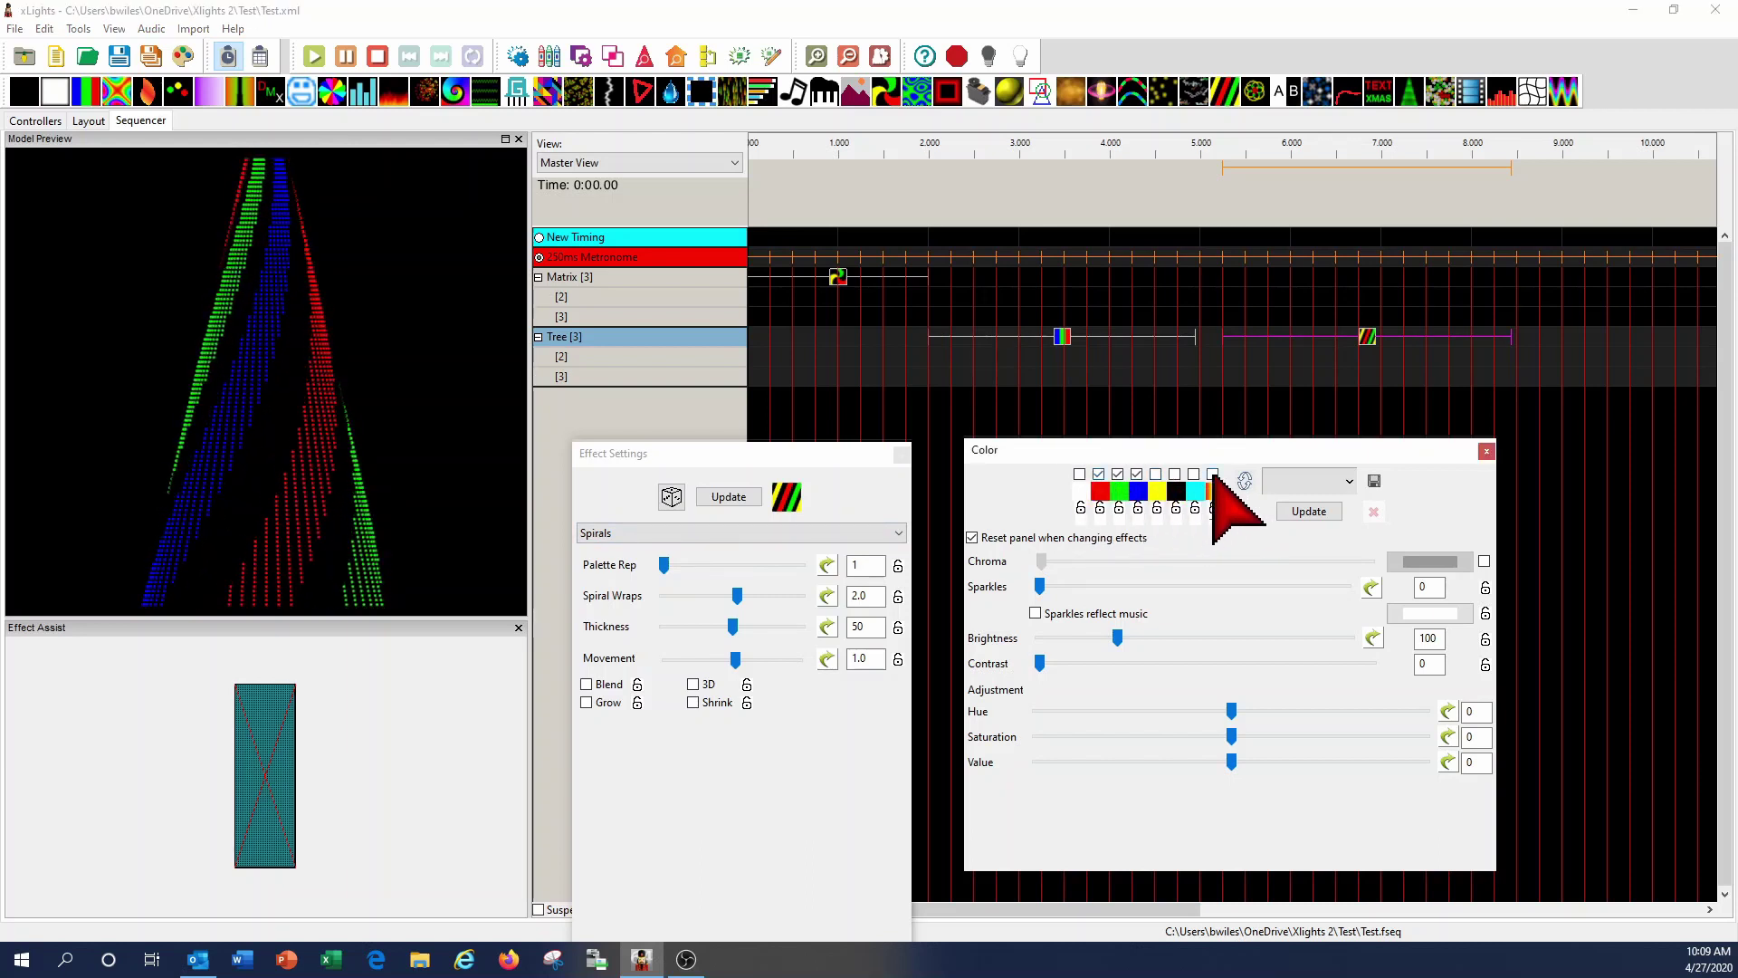
pyautogui.click(1136, 474)
pyautogui.click(1117, 474)
pyautogui.click(1098, 474)
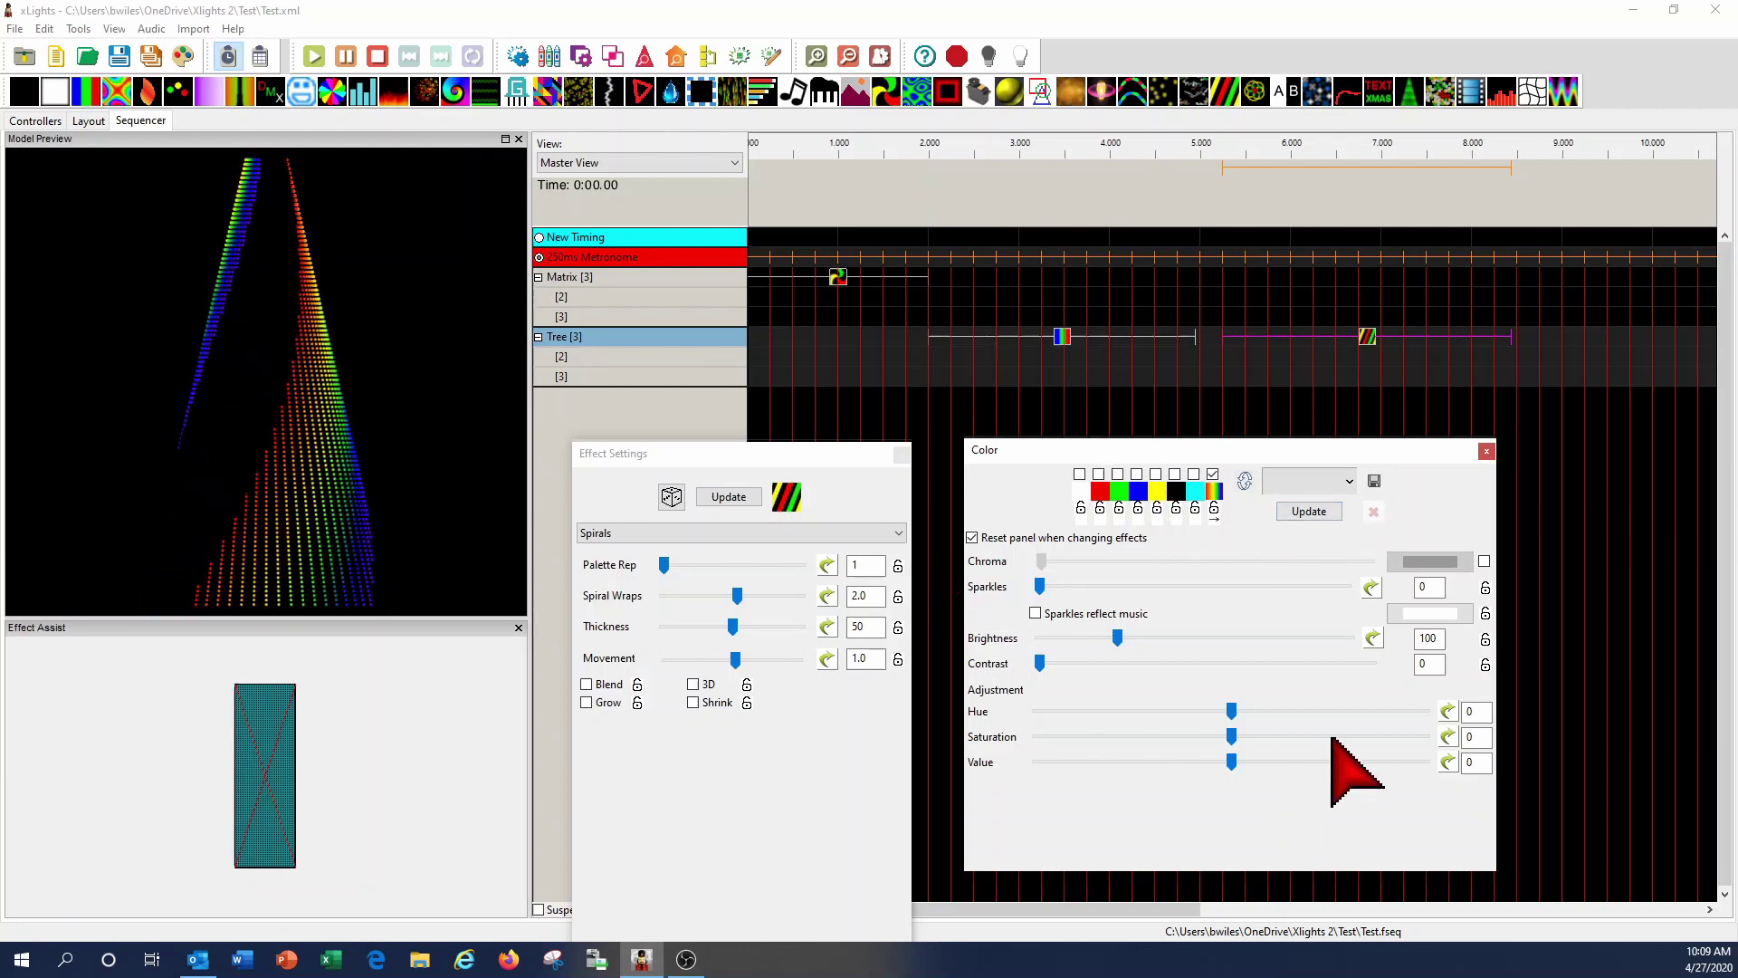
# - Change the Spirals effect's Palette Rep value to 3
pyautogui.click(865, 565)
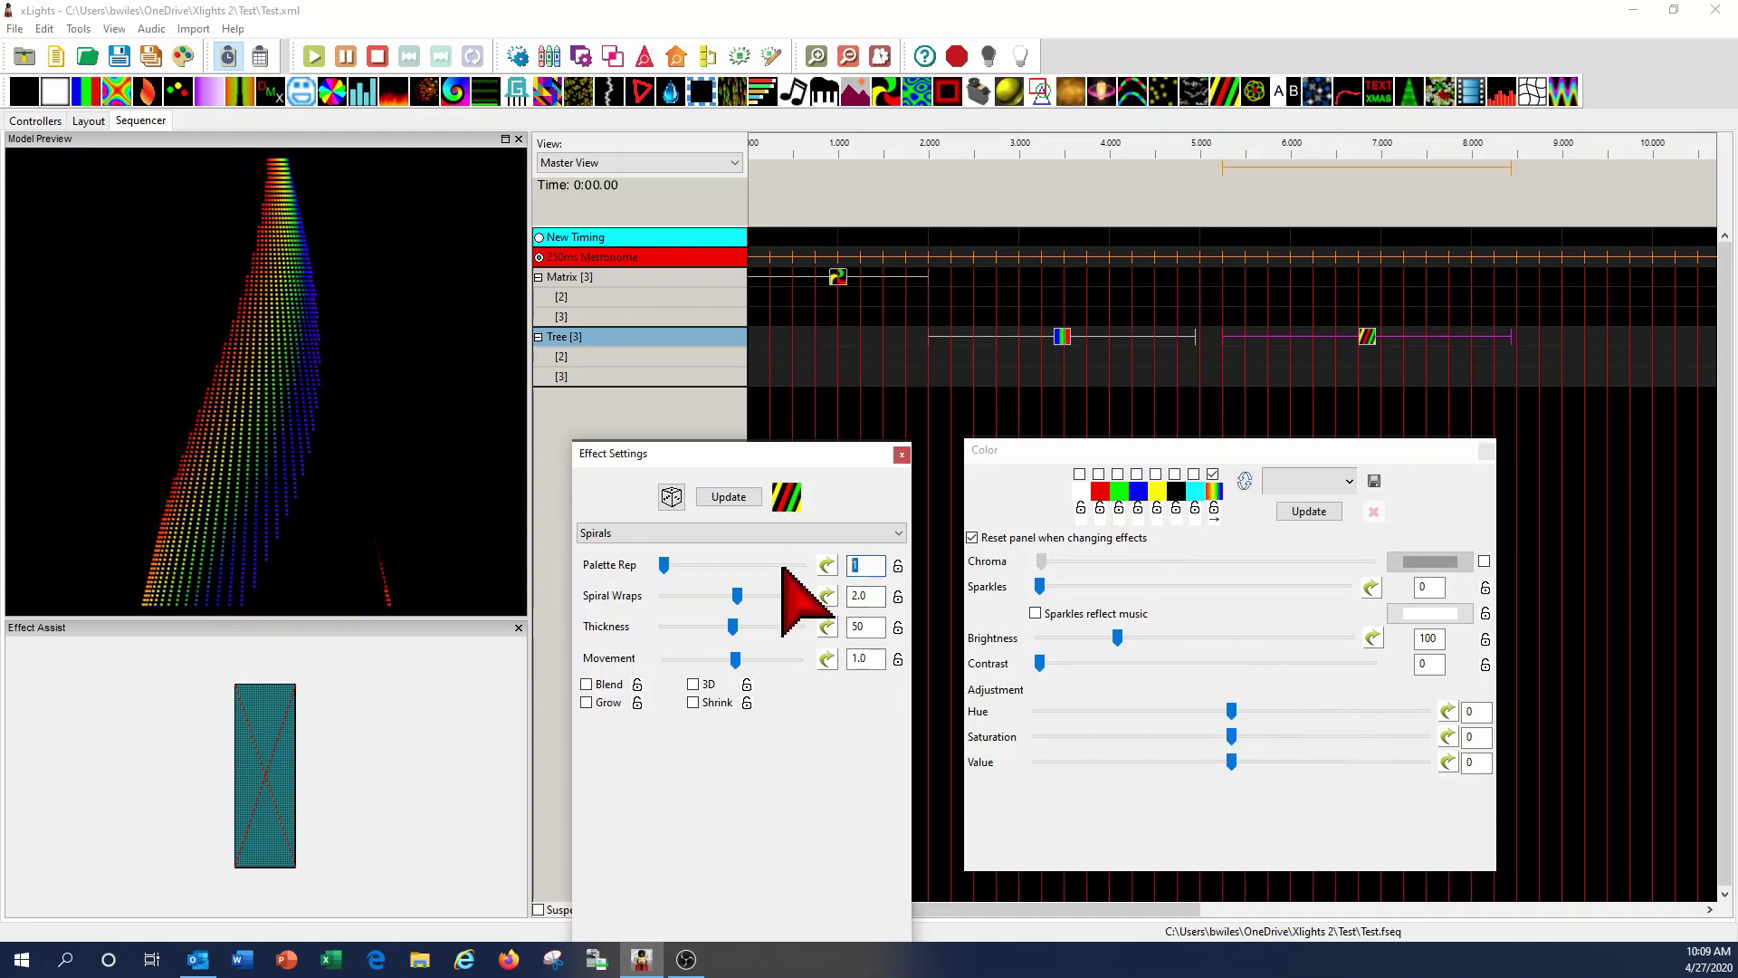
pyautogui.write('2')
pyautogui.press('BackSpace')
pyautogui.write('3')
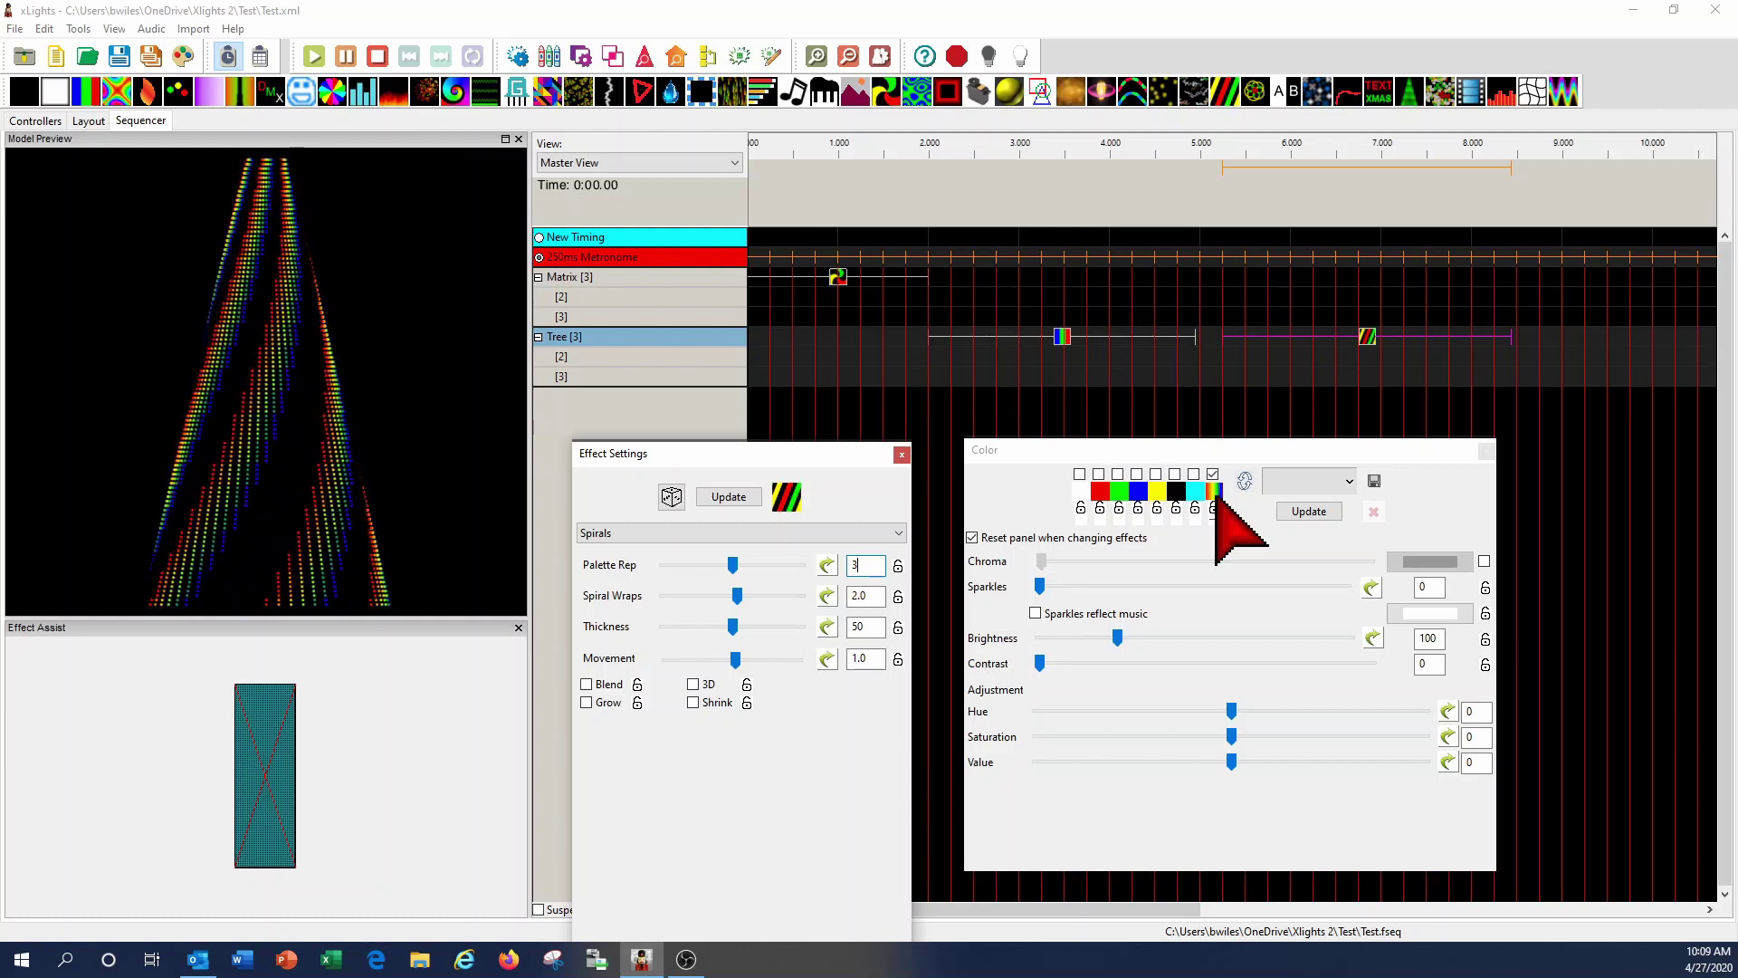
pyautogui.click(1136, 473)
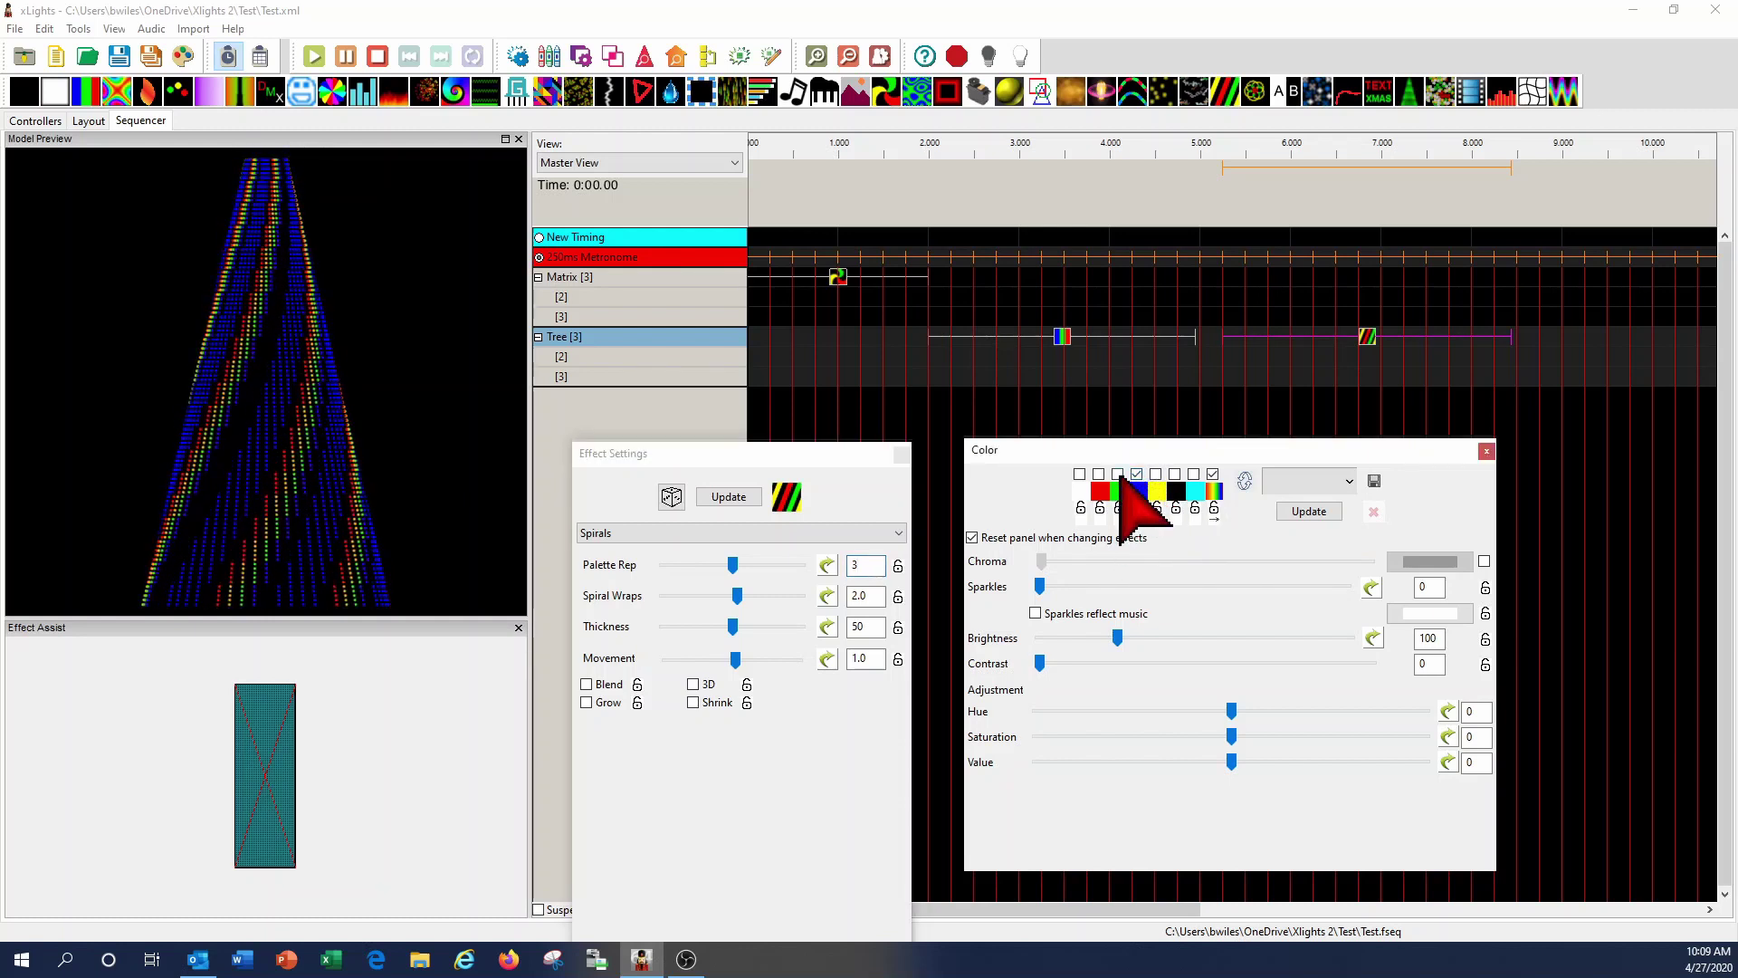
pyautogui.click(1116, 473)
pyautogui.click(1098, 473)
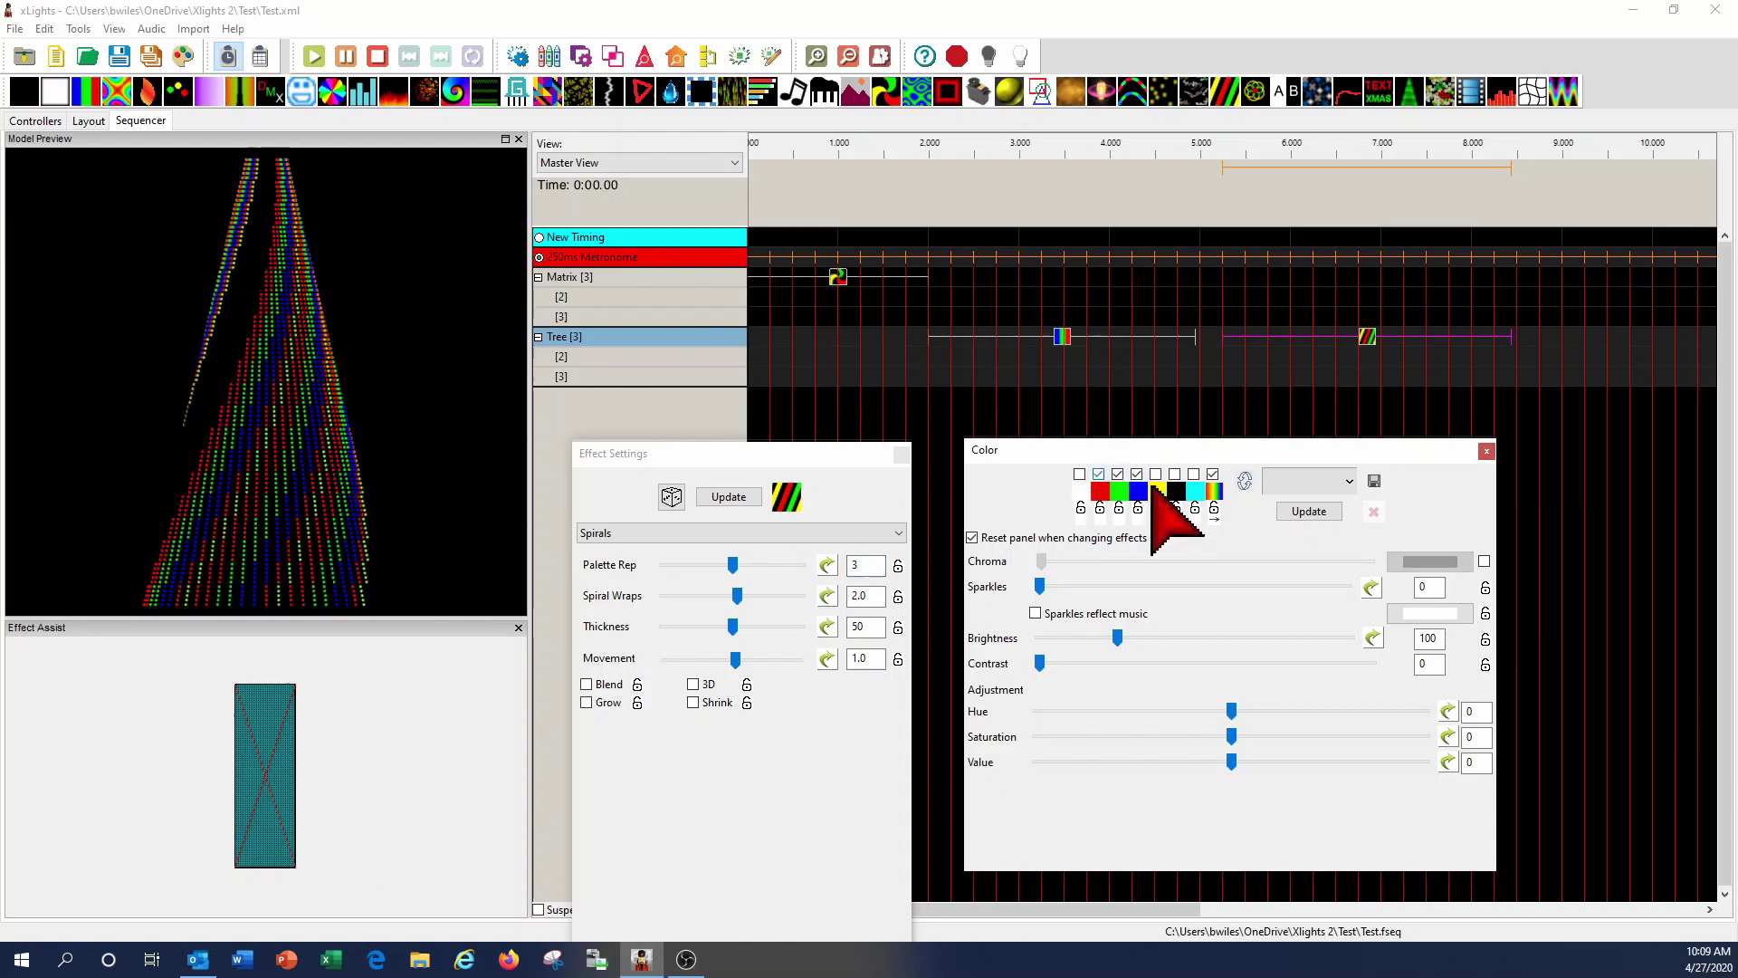
pyautogui.click(1213, 474)
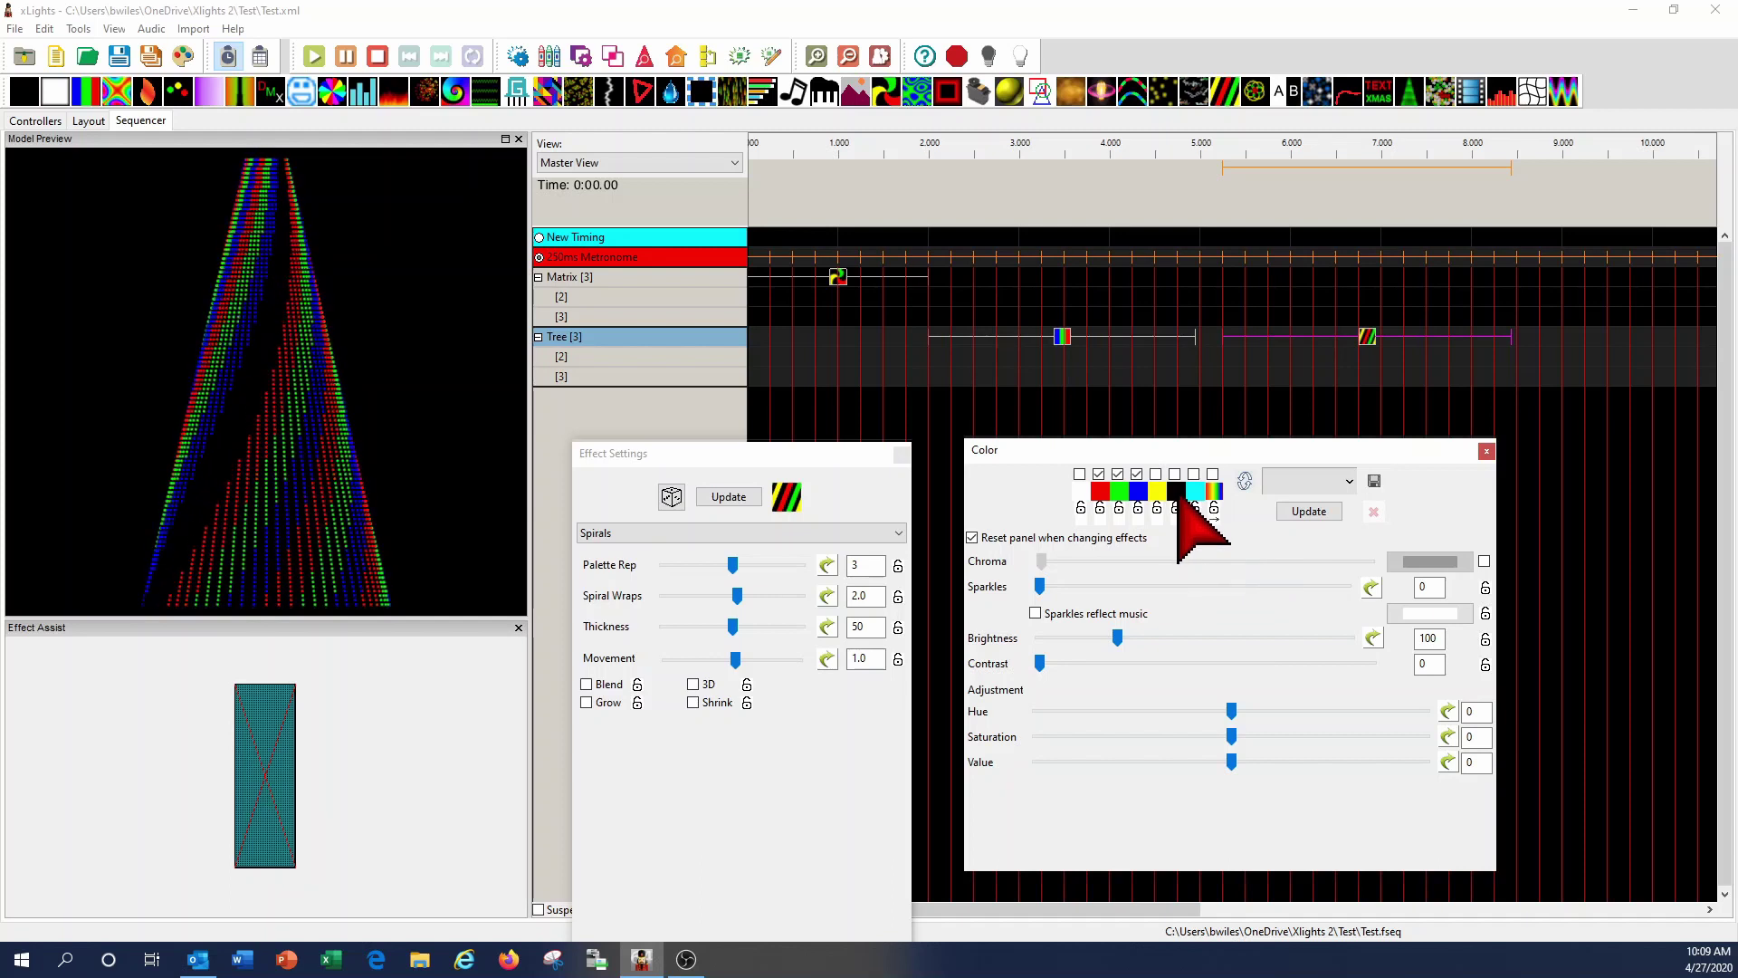
pyautogui.click(1213, 474)
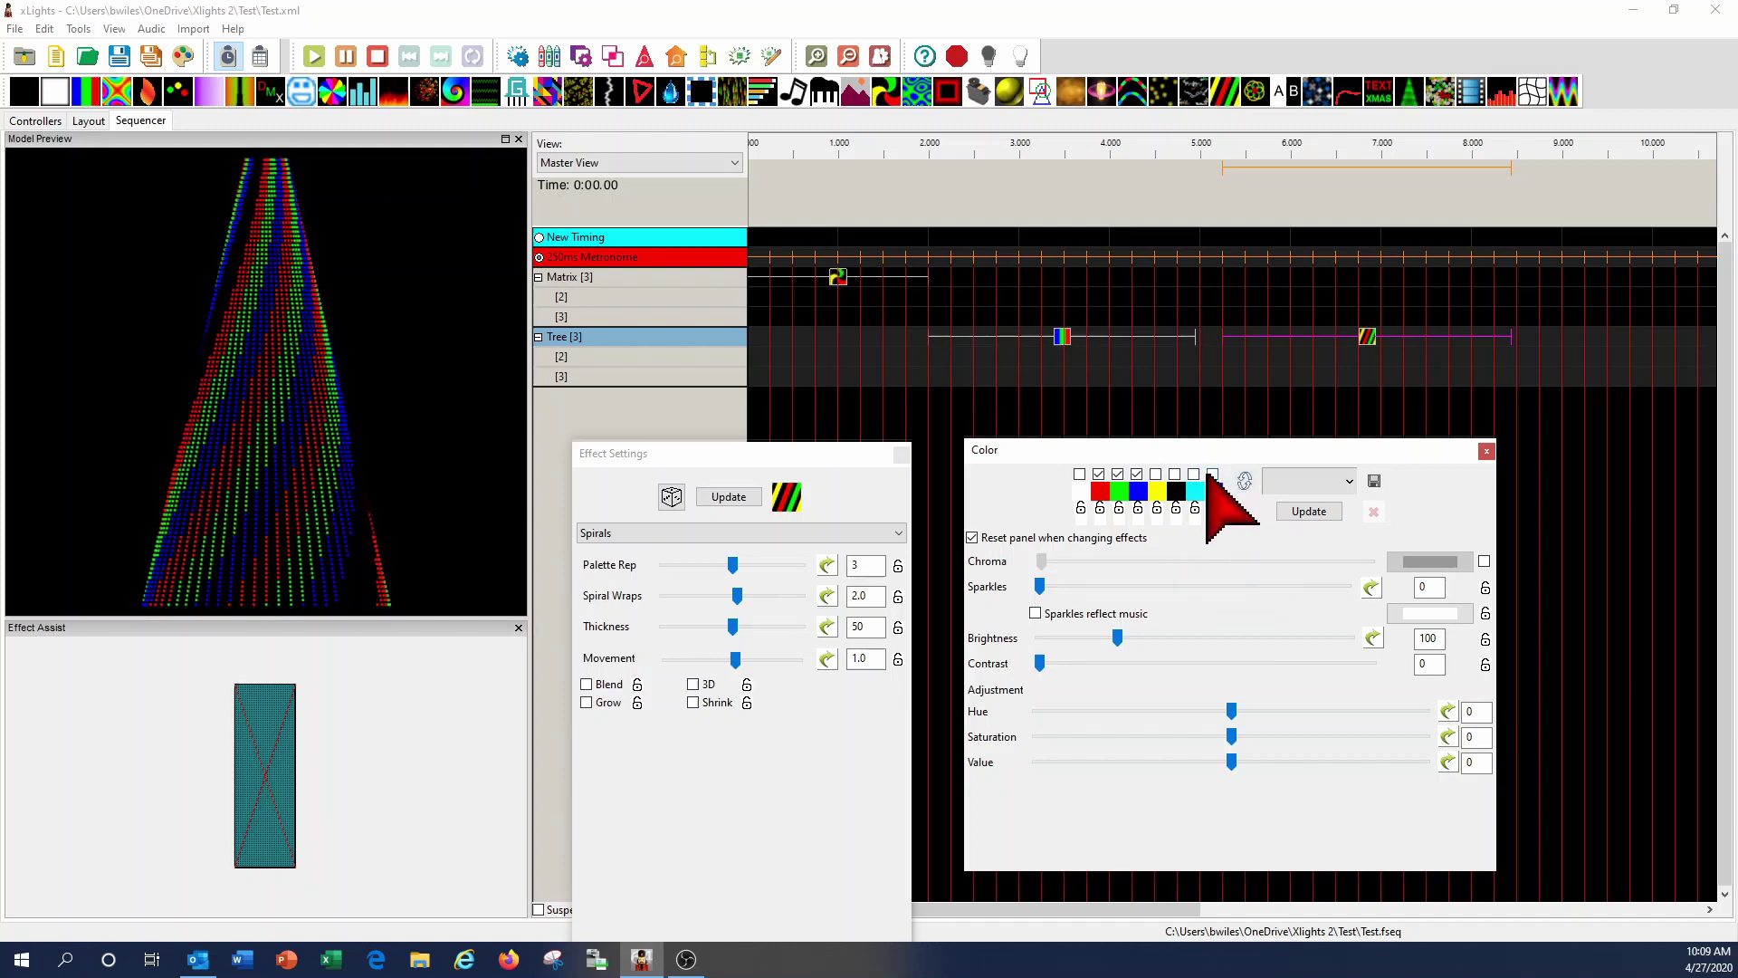
pyautogui.click(1136, 475)
pyautogui.click(1117, 474)
pyautogui.click(1098, 474)
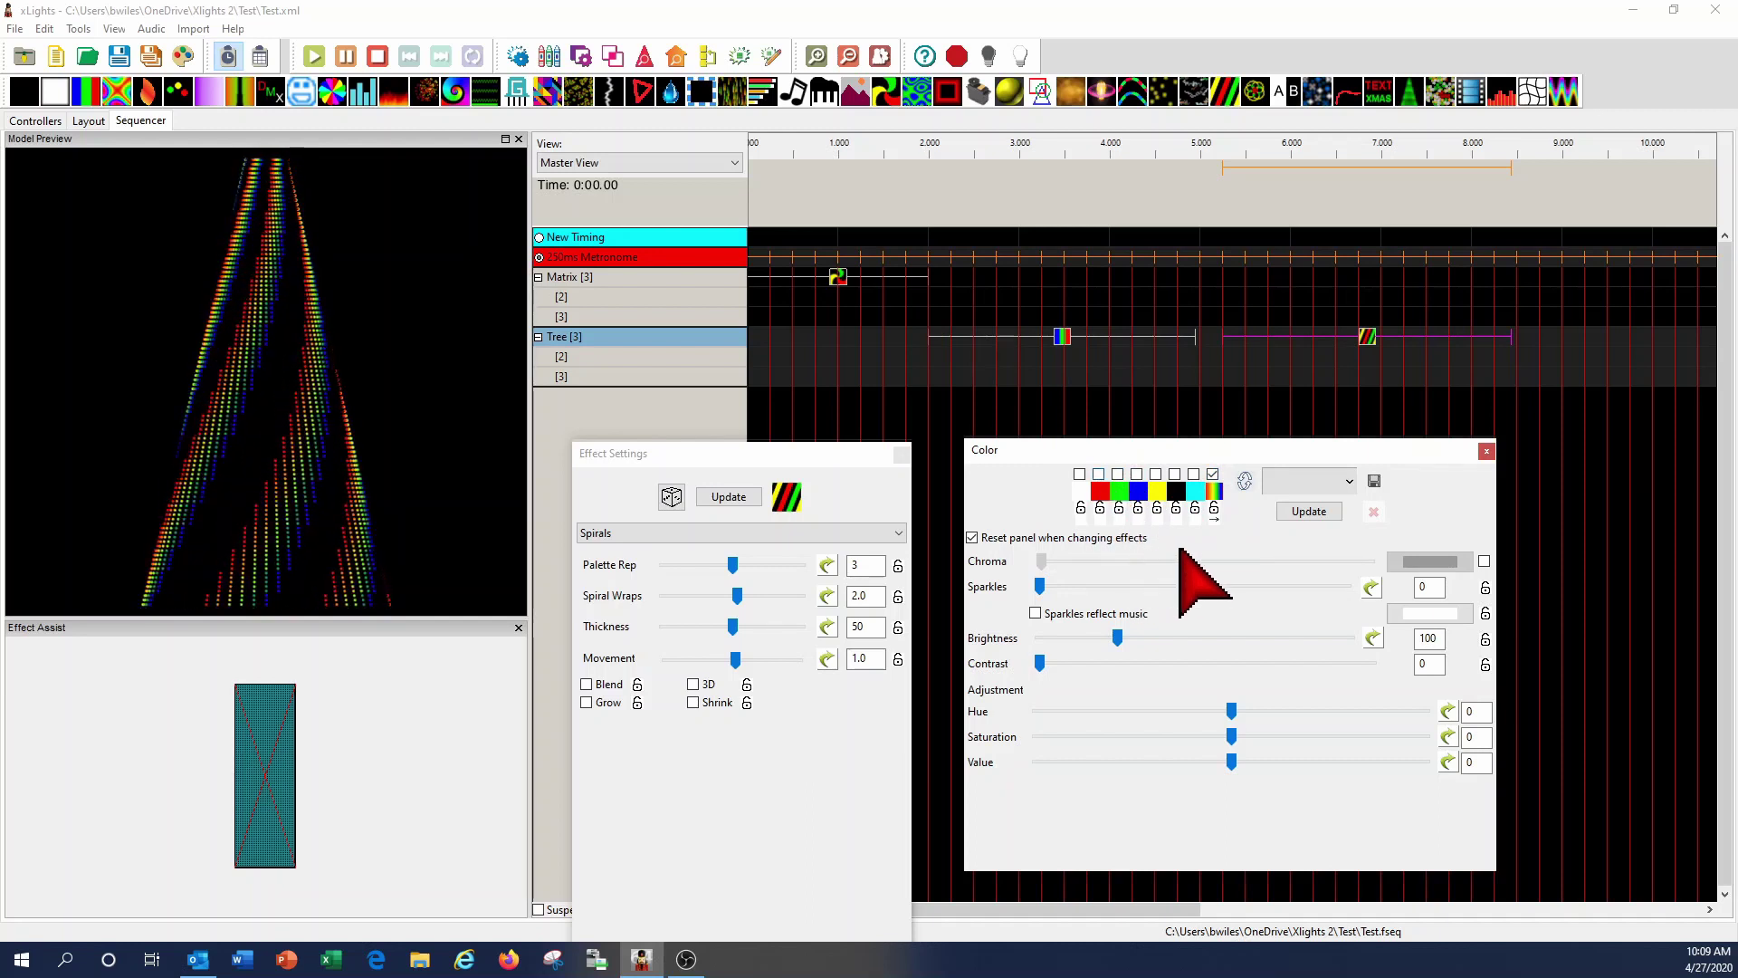